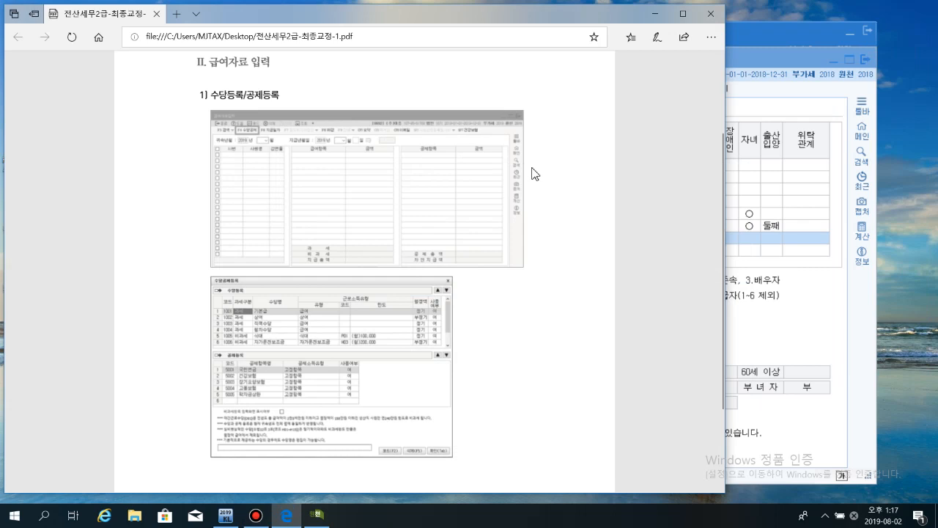
Start annotating the PDF with the red pen and underline both parts of the heading 수당등록/공제등록 on page 260
scroll(575, 229, up, 1)
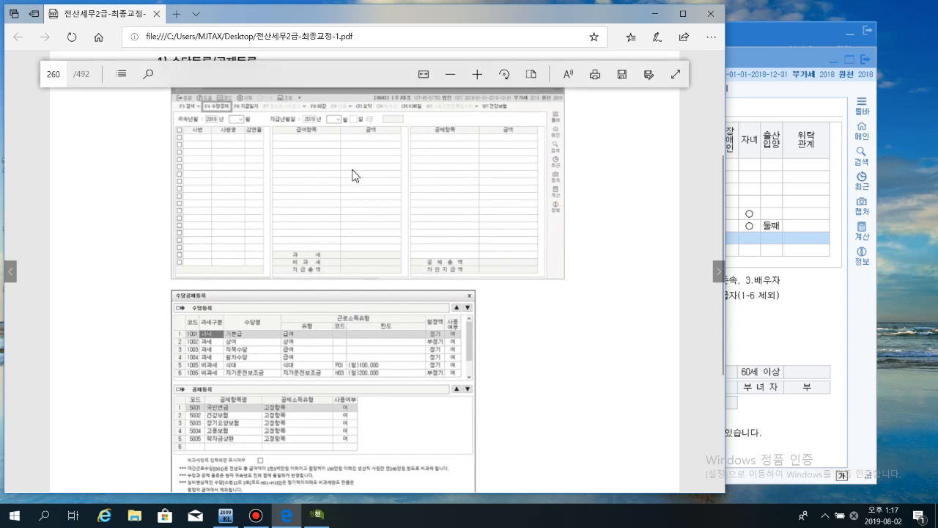
scroll(353, 176, up, 1)
scroll(494, 201, up, 1)
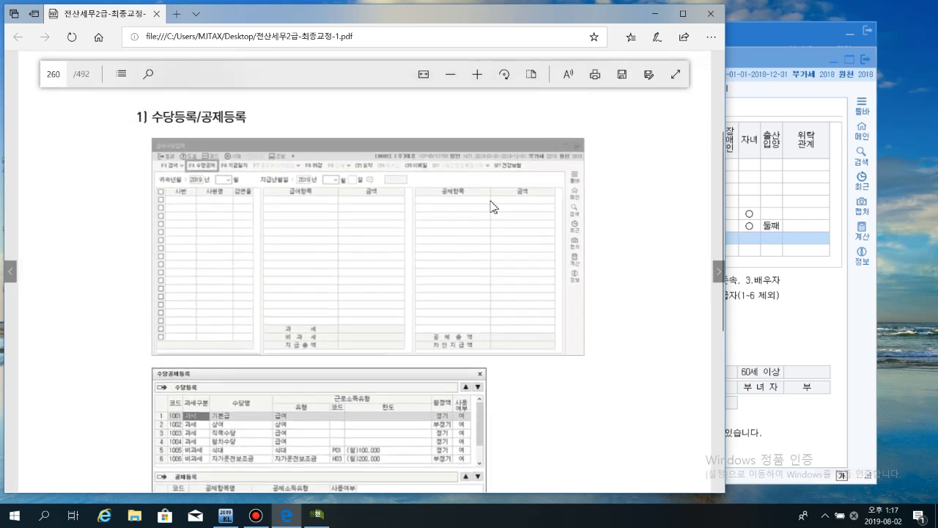
click(655, 36)
click(588, 37)
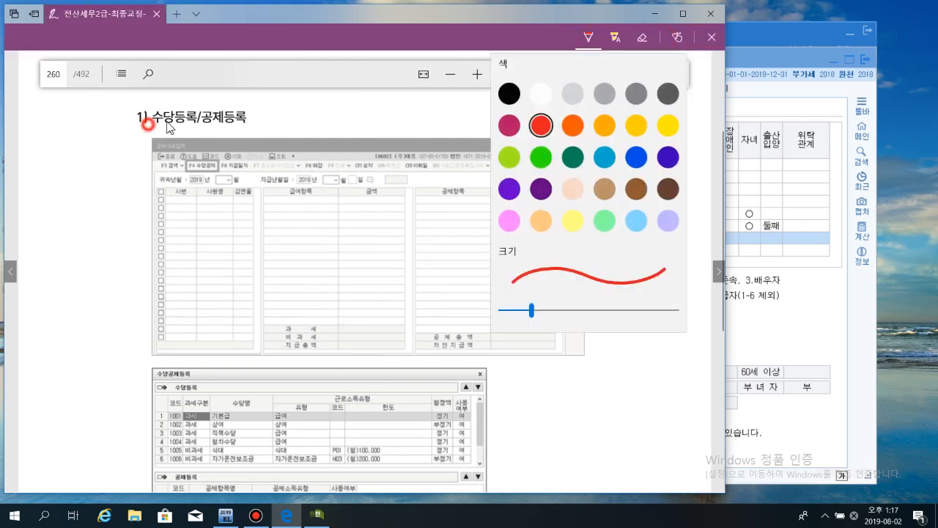
click(169, 127)
drag(152, 129, 244, 129)
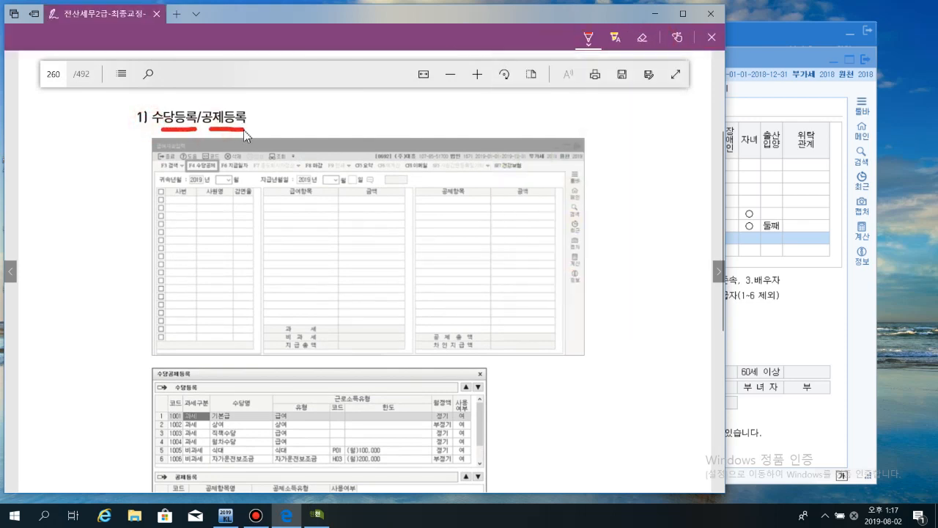
Circle the F4 수당공제 function in the payroll entry example under the heading
mouse_move(211, 164)
mouse_down()
mouse_move(189, 163)
mouse_move(220, 154)
mouse_move(213, 171)
mouse_up()
scroll(503, 256, down, 1)
scroll(579, 261, up, 1)
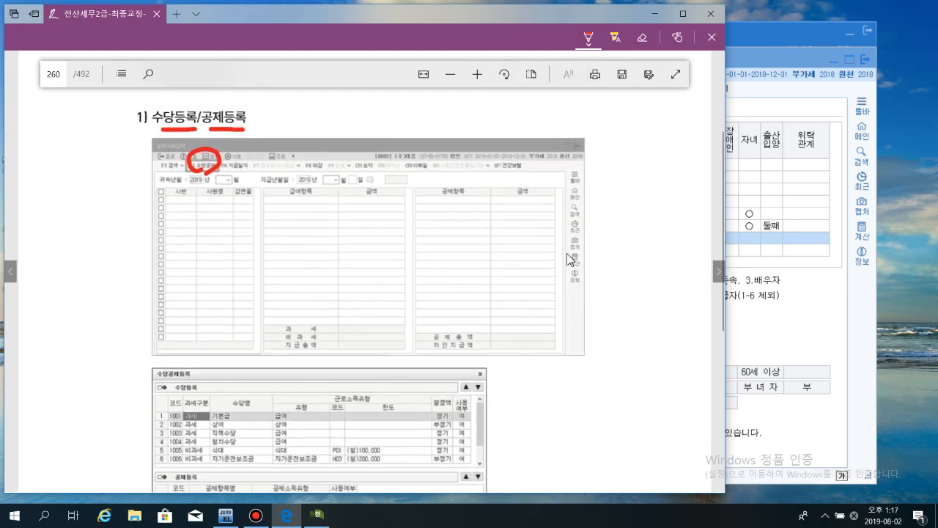
Underline the 수당등록 section title in the 수당공제등록 example
scroll(620, 271, down, 3)
scroll(562, 279, up, 2)
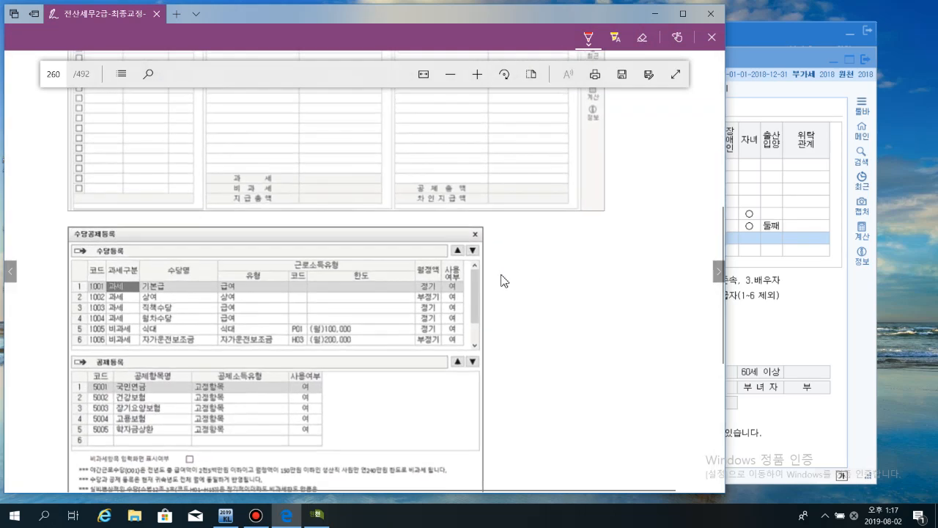
scroll(503, 280, down, 2)
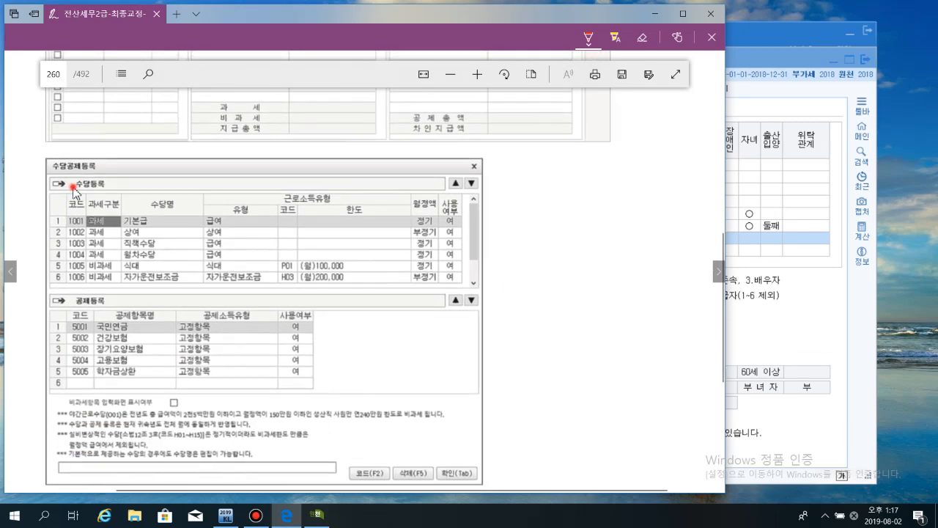
drag(72, 187, 110, 189)
Put a red mark beside each of the six allowance names, from 기본급 to 자가운전보조금
scroll(137, 212, down, 2)
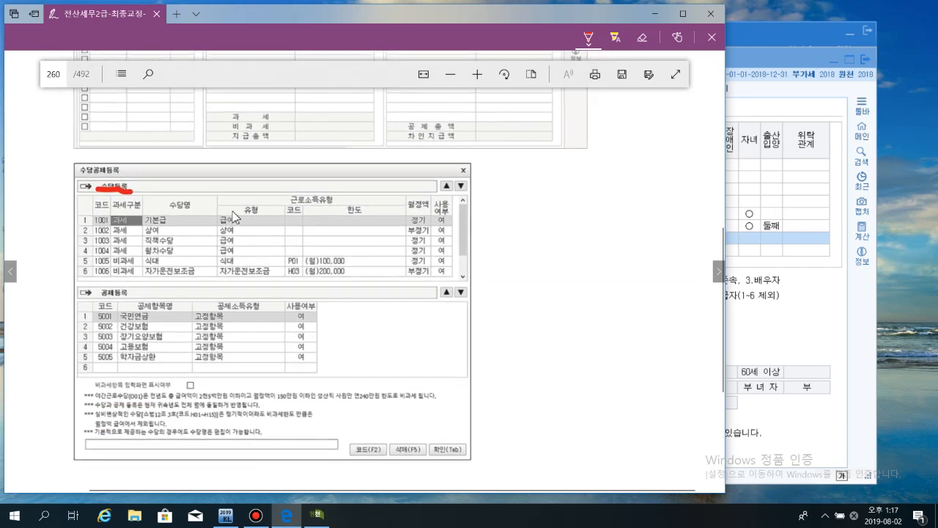
mouse_move(171, 219)
mouse_down()
mouse_move(180, 217)
mouse_move(175, 230)
mouse_up()
click(177, 239)
click(178, 248)
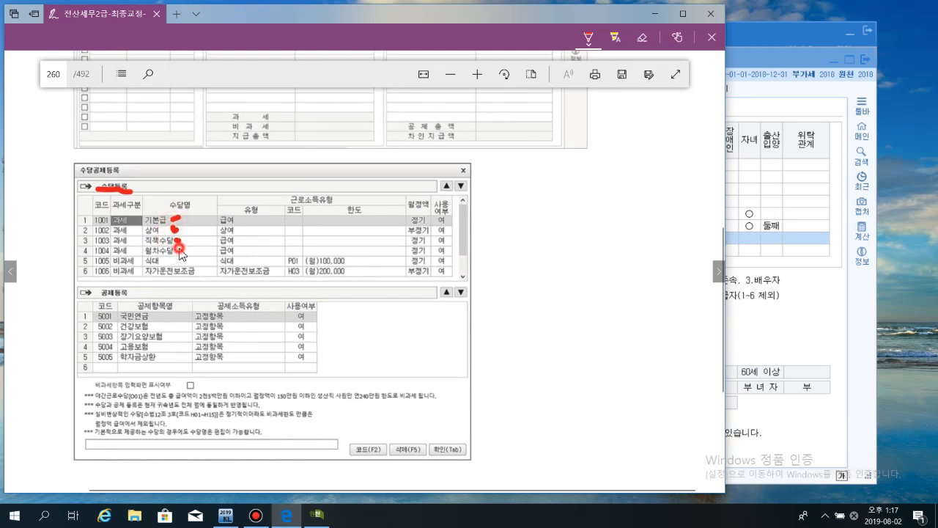
click(180, 258)
click(200, 271)
Add a second column of dots beside the six allowance names and underline 자가운전보조금 and both 비과세 entries
click(193, 219)
click(192, 232)
click(193, 241)
click(192, 252)
click(197, 259)
click(199, 272)
mouse_move(114, 265)
mouse_down()
mouse_move(133, 265)
mouse_move(136, 277)
mouse_move(191, 279)
mouse_up()
click(116, 277)
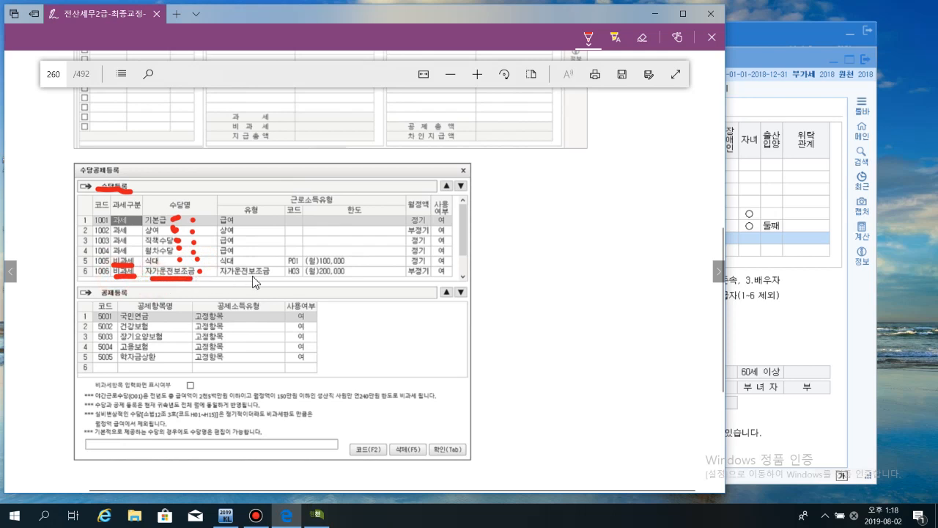
Handwrite a note beside the table splitting 200 into 170, 식대 100,000 and 자가 200,000
mouse_move(494, 244)
mouse_down()
mouse_move(496, 264)
mouse_move(513, 249)
mouse_move(557, 253)
mouse_move(550, 310)
mouse_up()
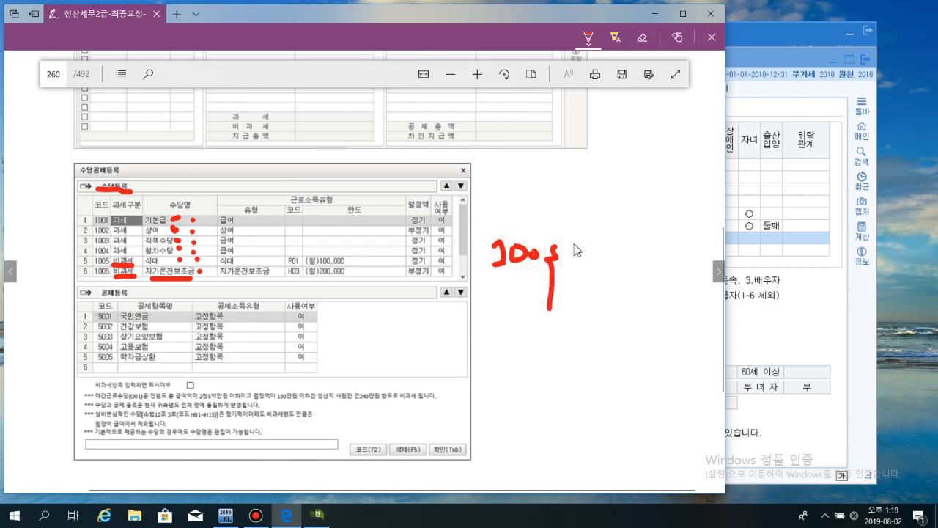
mouse_move(578, 240)
mouse_down()
mouse_move(580, 257)
mouse_move(591, 258)
mouse_move(605, 254)
mouse_move(608, 238)
mouse_up()
mouse_move(569, 273)
mouse_down()
mouse_move(586, 293)
mouse_move(599, 280)
mouse_move(614, 289)
mouse_move(698, 286)
mouse_up()
drag(570, 316, 710, 321)
drag(554, 265, 559, 320)
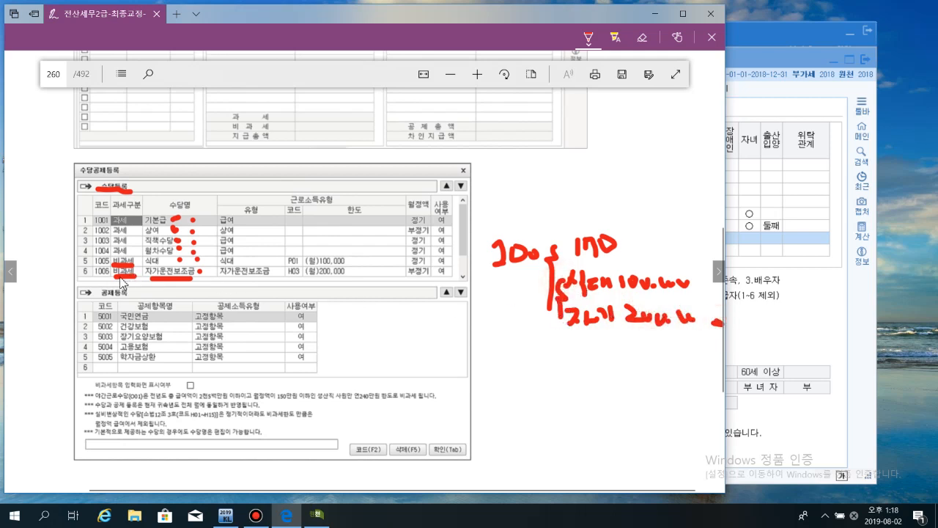
Circle the 비과세 entries in the table and underline the handwritten 식대 and 자가 amounts
mouse_move(110, 265)
mouse_down()
mouse_move(138, 266)
mouse_move(122, 284)
mouse_up()
drag(602, 296, 658, 294)
drag(579, 335, 678, 334)
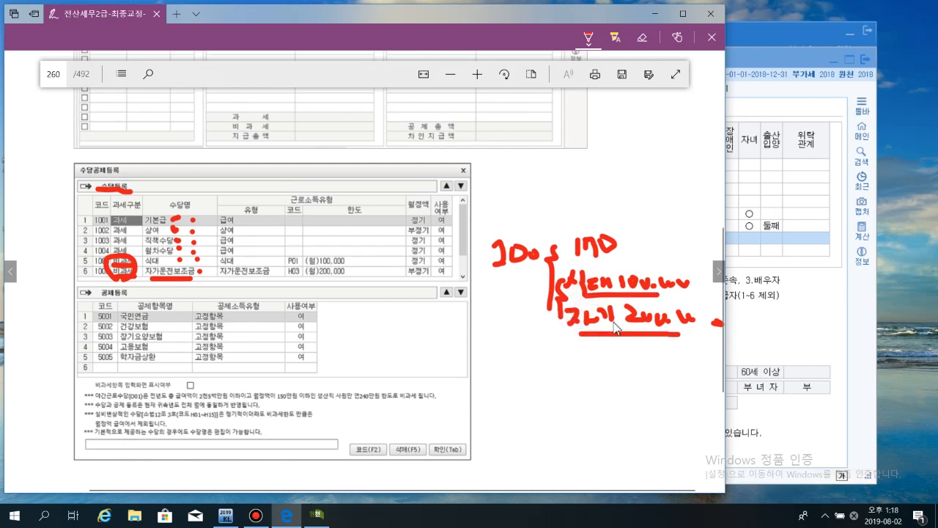
drag(610, 317, 620, 320)
Underline 200 and circle 170 in the handwritten note, and underline 기본급 in the allowance list
drag(496, 245, 482, 276)
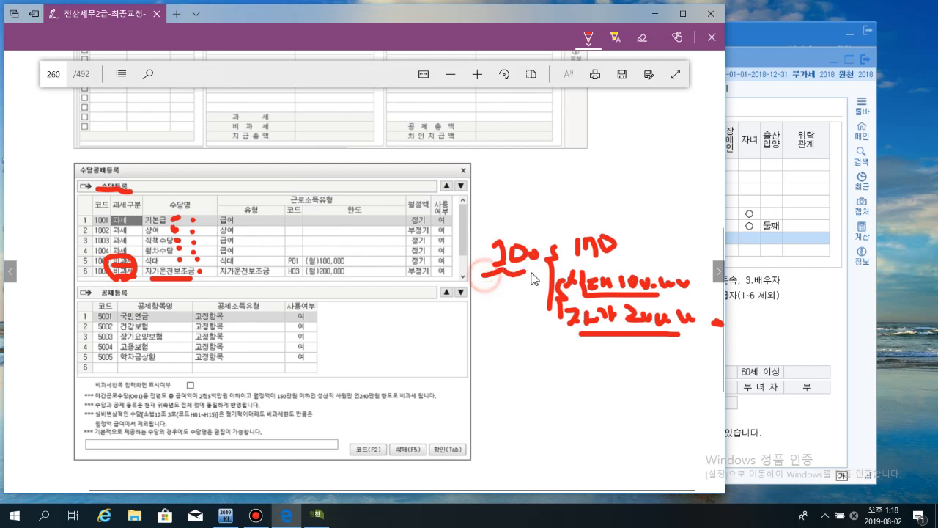
mouse_move(598, 256)
mouse_down()
mouse_move(616, 220)
mouse_move(609, 256)
mouse_move(580, 224)
mouse_move(604, 258)
mouse_up()
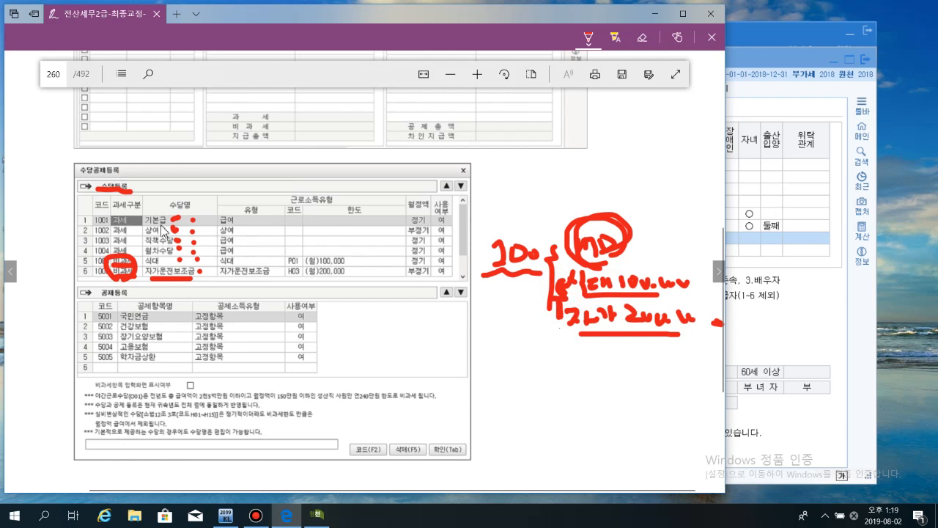
drag(144, 225, 177, 228)
Underline the 공제등록 section title and handwrite an underlined note 4대보험 beside the table
scroll(379, 317, up, 2)
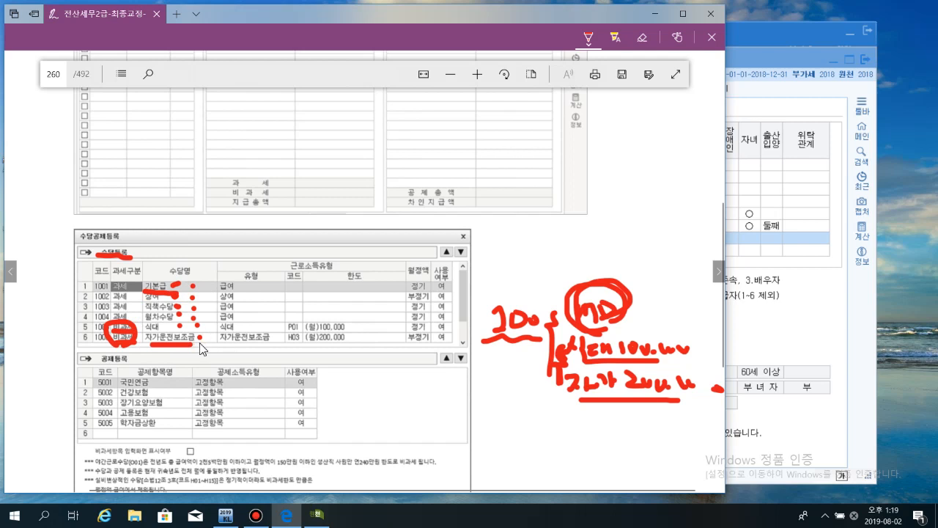
scroll(200, 348, down, 2)
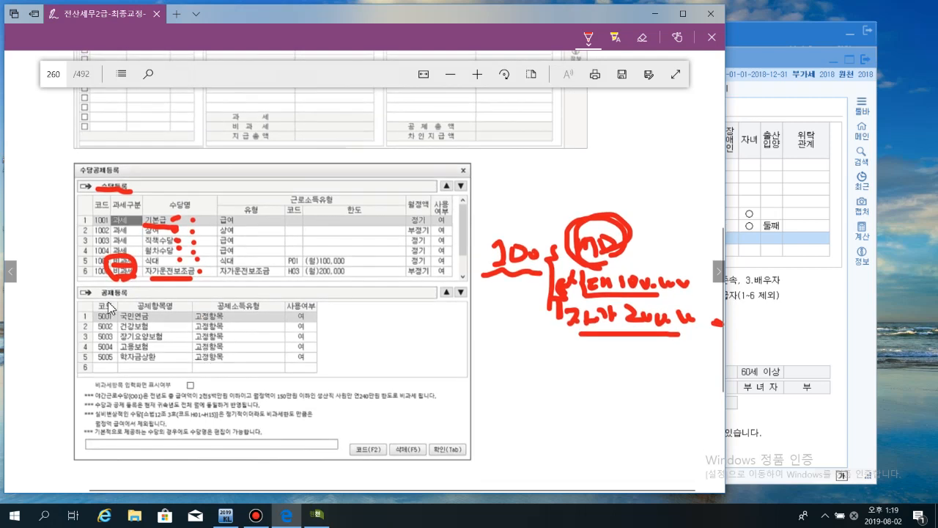
drag(100, 297, 132, 298)
drag(506, 358, 512, 369)
drag(508, 357, 510, 373)
mouse_move(516, 360)
mouse_down()
mouse_move(576, 367)
mouse_move(587, 390)
mouse_move(601, 381)
mouse_up()
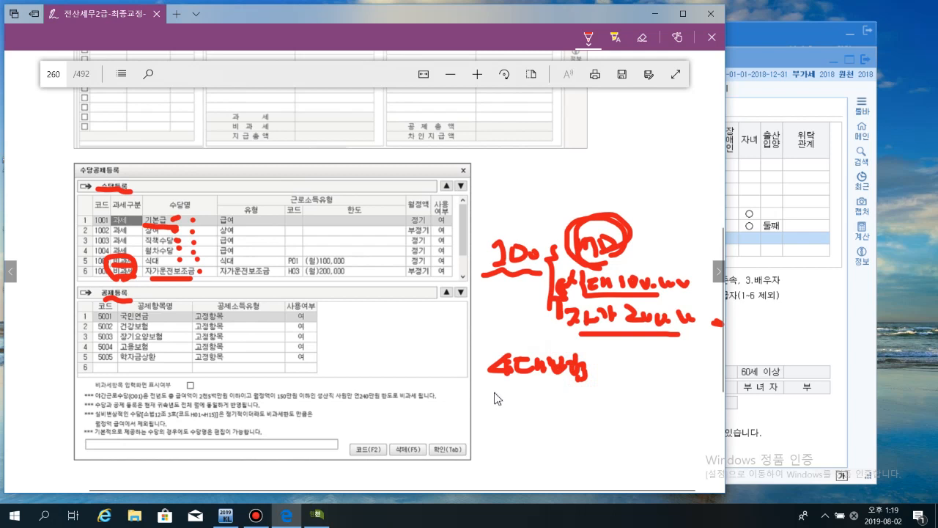
drag(489, 377, 584, 381)
Put a red dot beside each of the five deduction names, from 국민연금 to 학자금상환
click(162, 316)
click(163, 326)
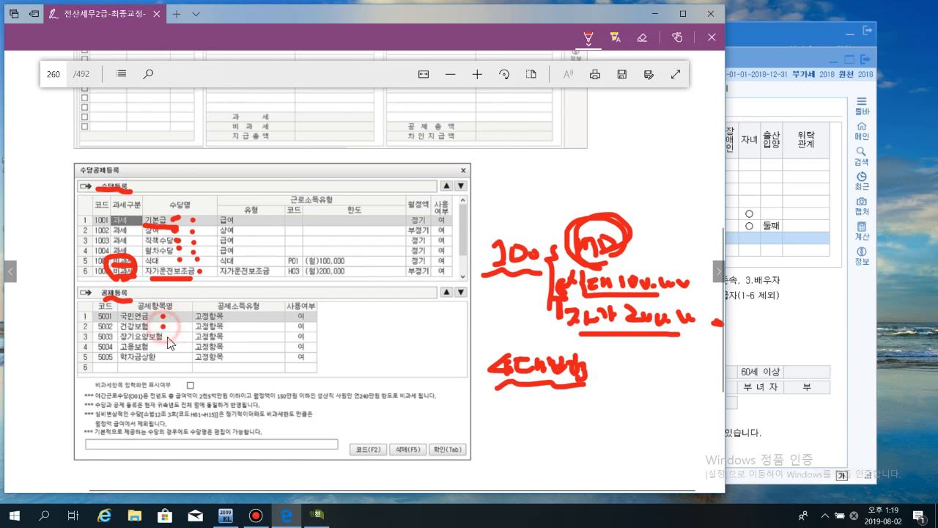
click(168, 337)
click(166, 347)
click(163, 357)
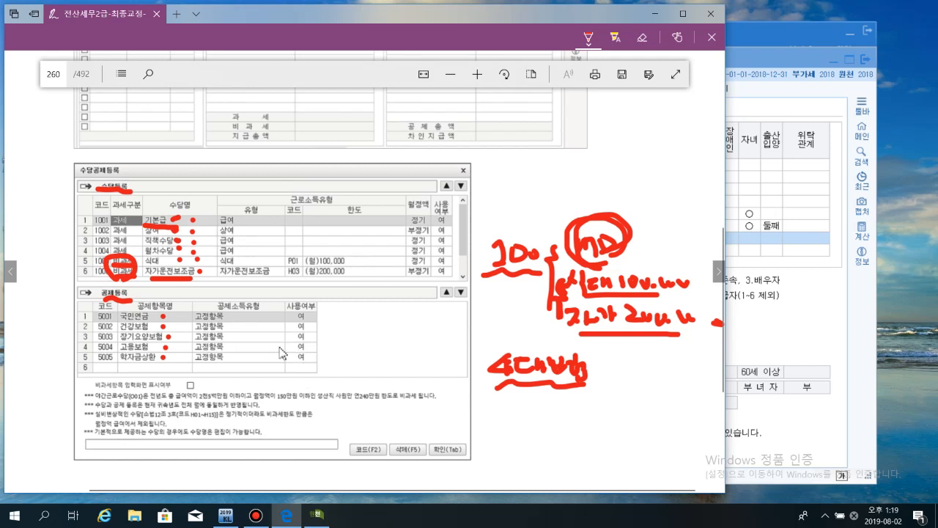
In the 급여자료입력 example on page 261, underline 귀속년월 and 지급년월일 and circle the 귀속년월 month 01
scroll(447, 367, down, 1)
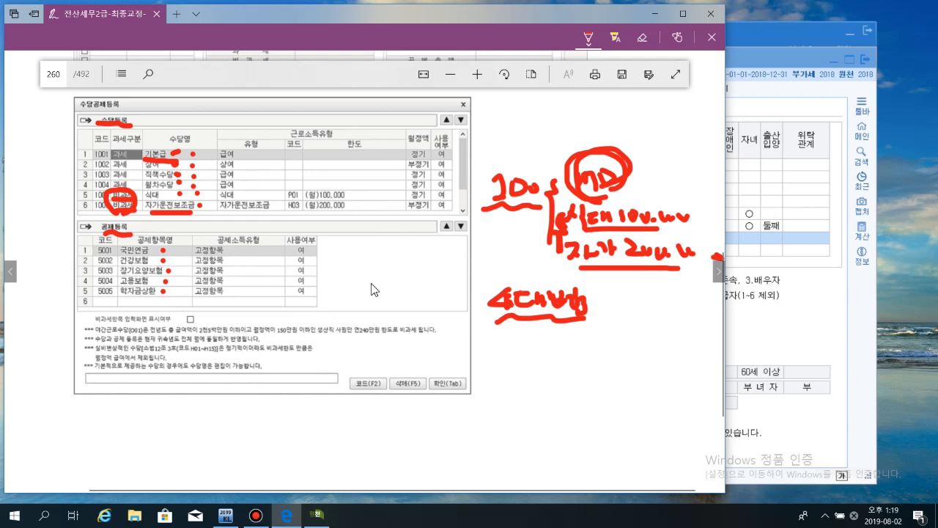
scroll(371, 289, down, 5)
click(715, 272)
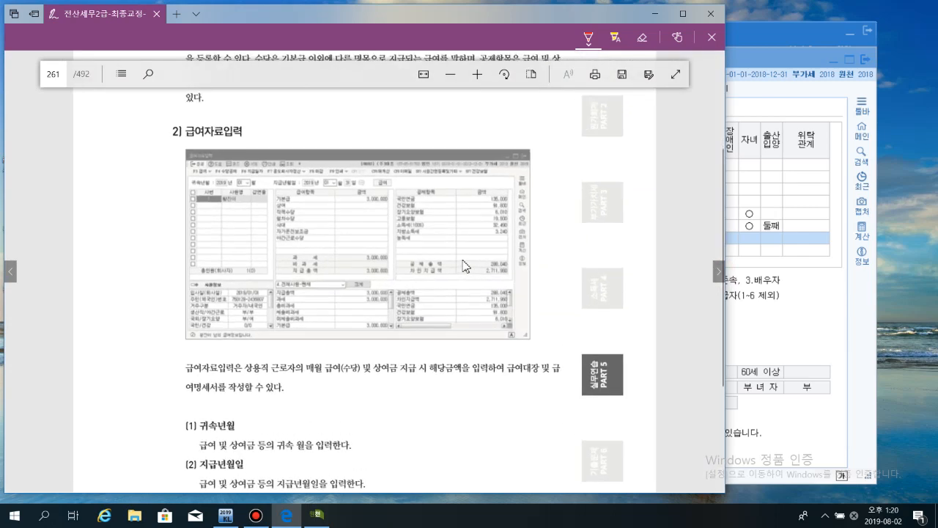
scroll(462, 266, up, 3)
scroll(463, 266, down, 4)
scroll(463, 266, up, 2)
scroll(462, 270, up, 1)
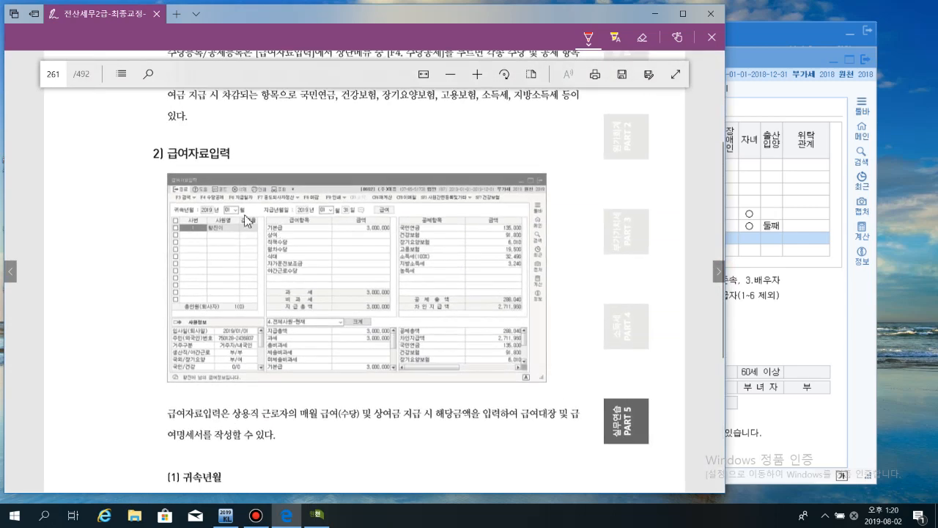
scroll(249, 221, up, 1)
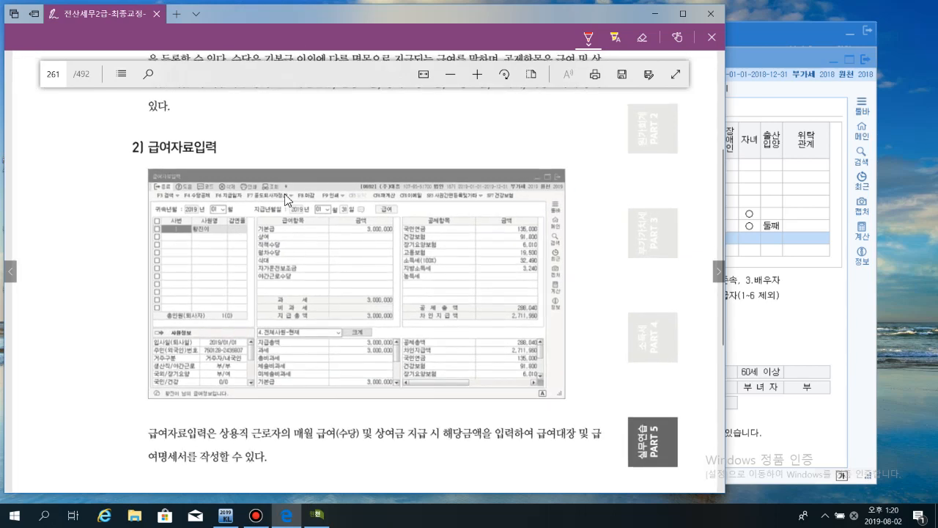
scroll(285, 199, up, 3)
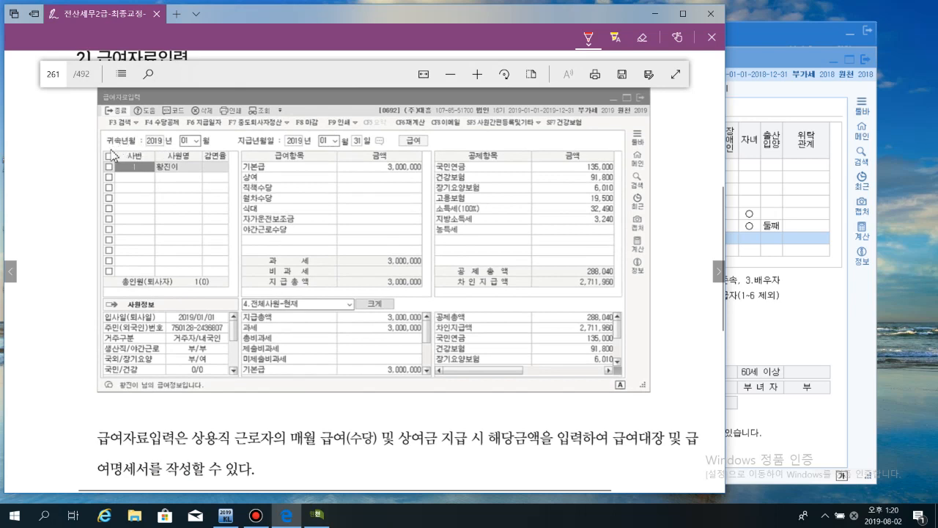
drag(106, 147, 131, 148)
mouse_move(191, 145)
mouse_down()
mouse_move(180, 153)
mouse_move(208, 144)
mouse_move(204, 153)
mouse_up()
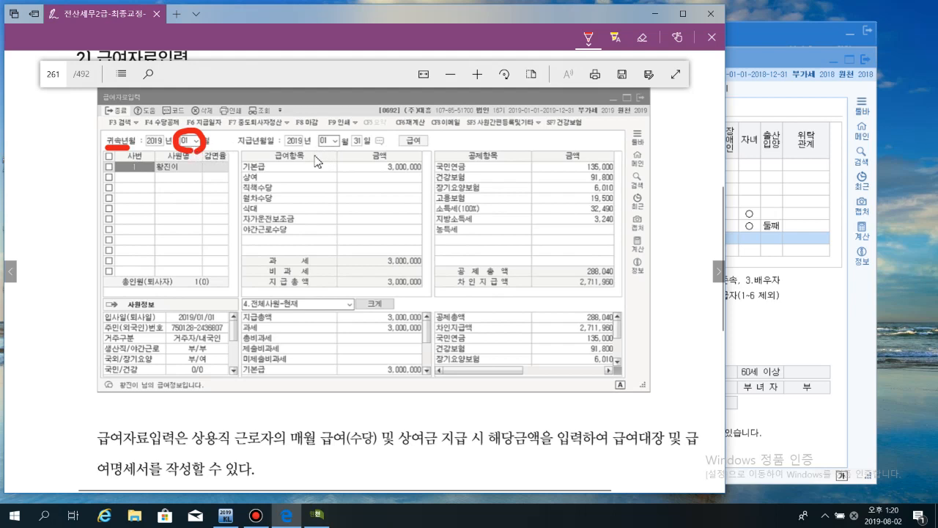
drag(236, 147, 370, 149)
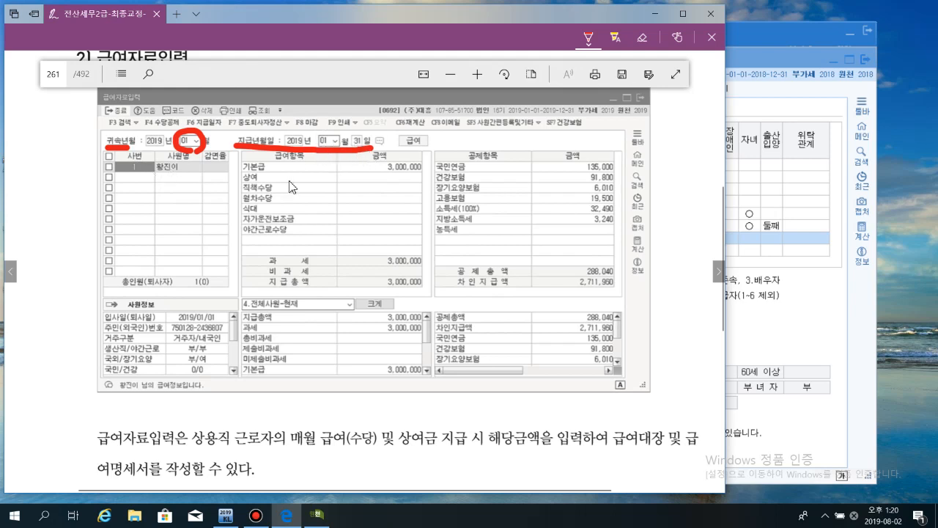
Mark the amount rows of the 급여항목 list and draw a box around its 금액 column
click(414, 170)
drag(394, 178, 416, 178)
mouse_move(390, 216)
mouse_down()
mouse_move(423, 213)
mouse_move(423, 235)
mouse_up()
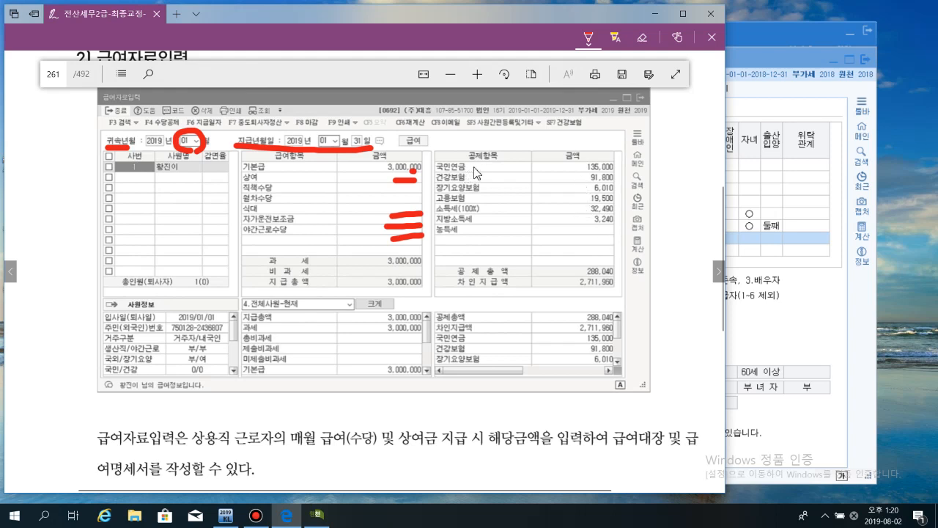
mouse_move(350, 235)
mouse_down()
mouse_move(409, 144)
mouse_move(428, 236)
mouse_move(352, 239)
mouse_up()
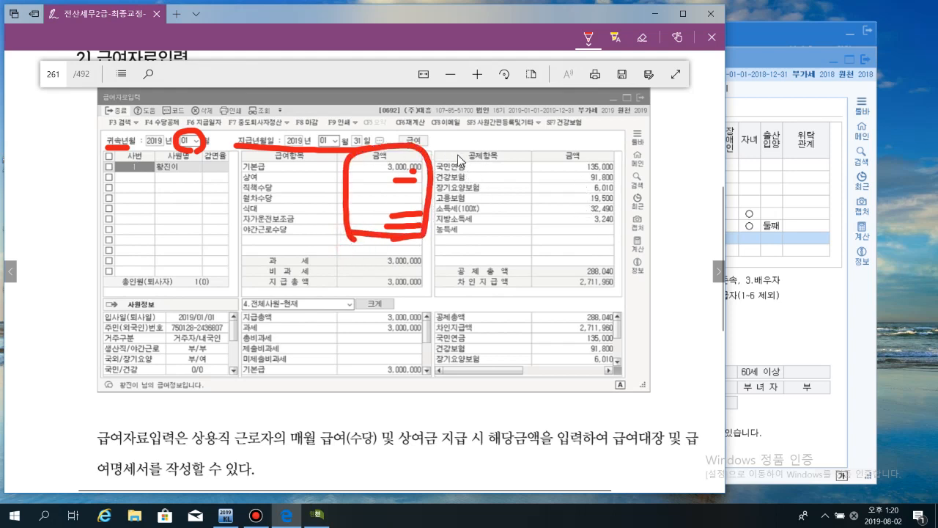
Mark the 공제항목 heading and its deduction amounts, and highlight the 과세, 공제총액 and 차인지급액 totals in red ink
mouse_move(456, 156)
mouse_down()
mouse_move(488, 156)
mouse_move(437, 166)
mouse_up()
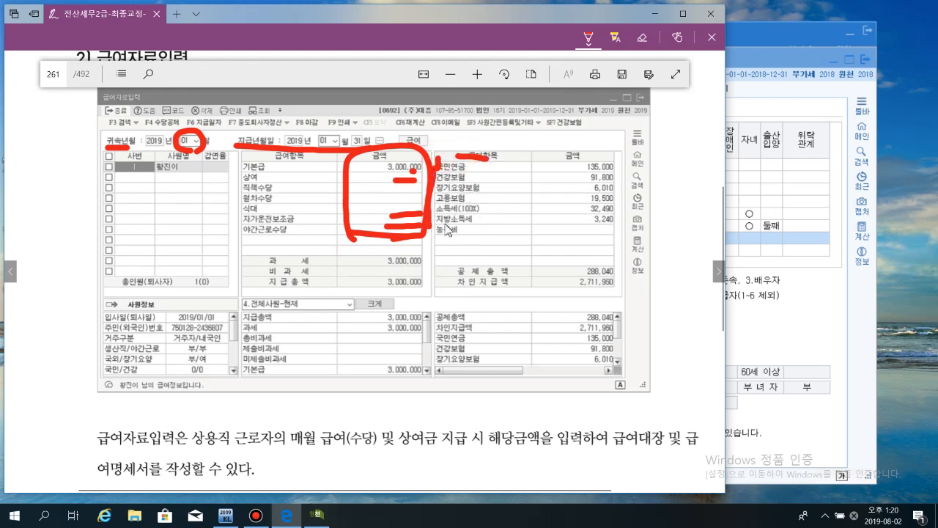
mouse_move(573, 163)
mouse_down()
mouse_move(583, 150)
mouse_move(623, 209)
mouse_move(598, 231)
mouse_move(570, 176)
mouse_up()
drag(559, 289, 615, 288)
mouse_move(403, 288)
mouse_down()
mouse_move(387, 264)
mouse_move(431, 277)
mouse_up()
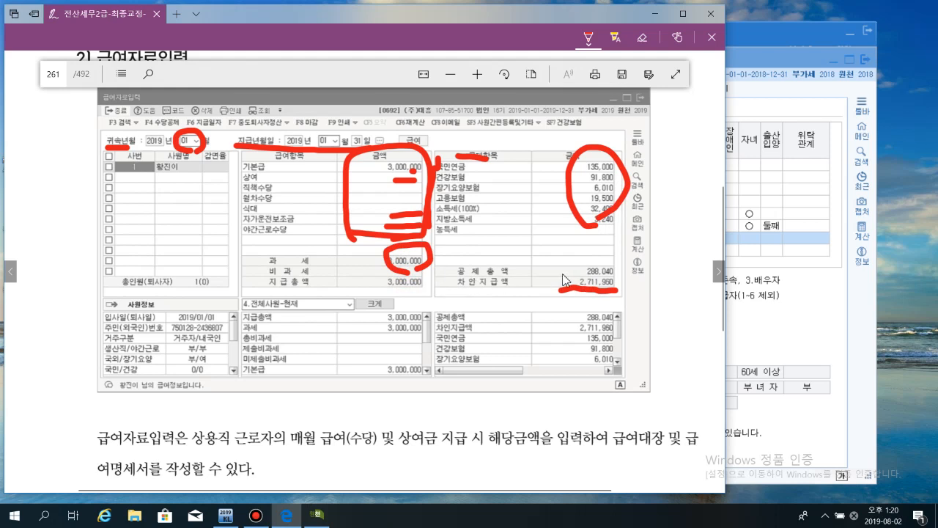
drag(574, 277, 607, 275)
drag(456, 287, 616, 289)
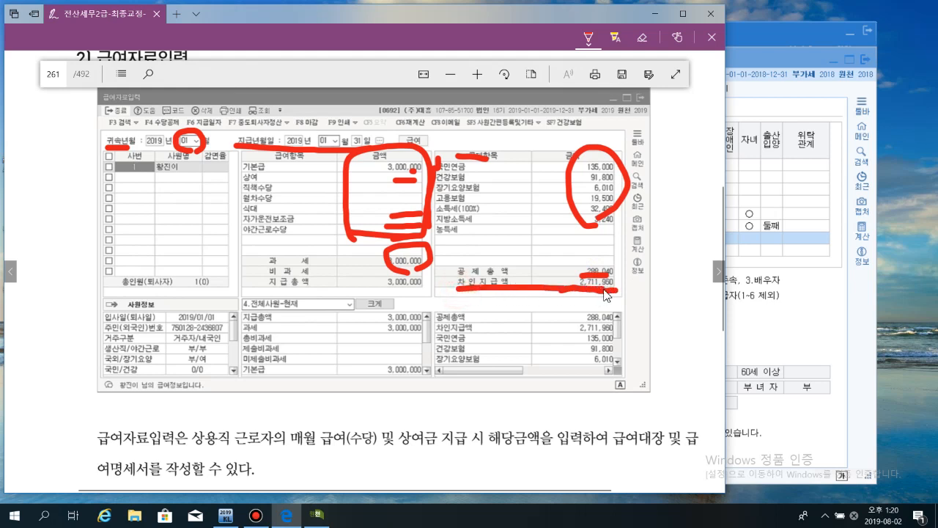
Erase the circle around the deduction amounts and switch back to the red pen
click(642, 37)
click(621, 170)
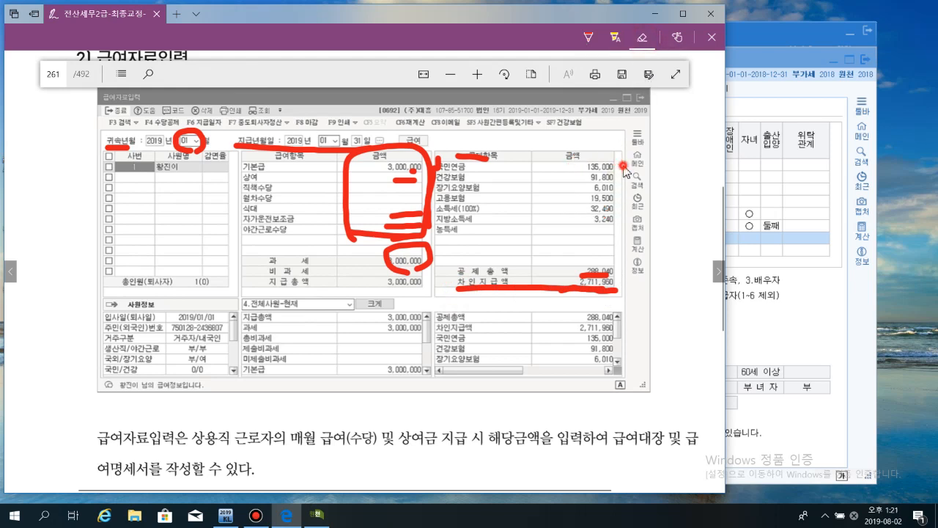
click(588, 36)
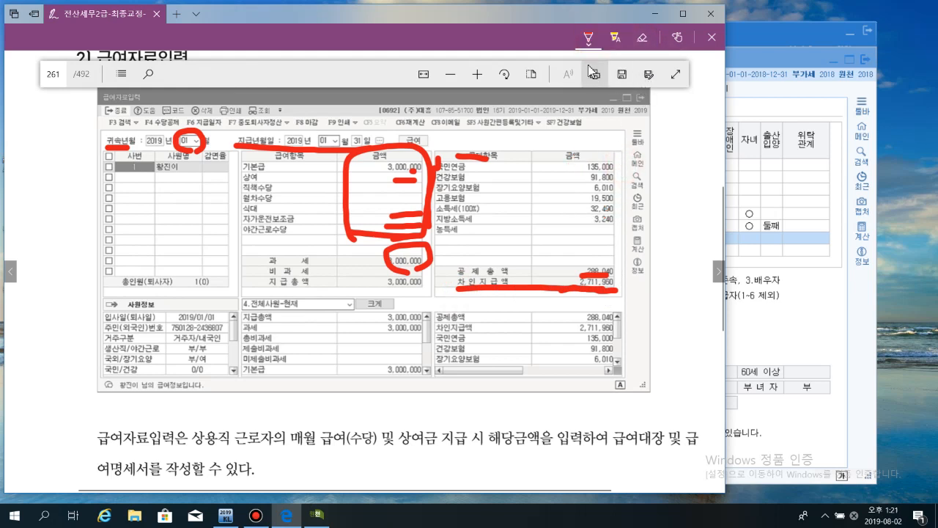
click(588, 37)
click(541, 127)
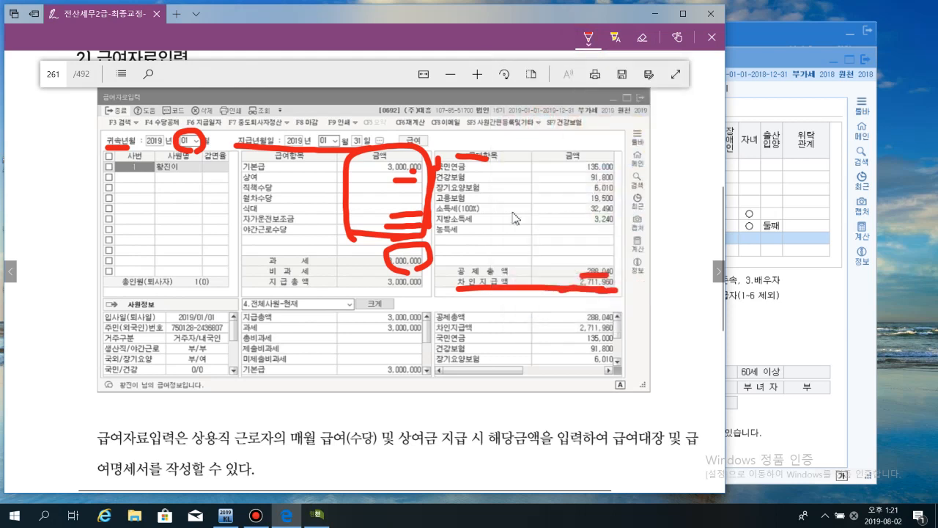
Mark the 소득세 and 지방소득세 rows, circle and underline their amounts, and circle the 기본급 amount in red ink
drag(441, 206, 438, 224)
mouse_move(581, 228)
mouse_down()
mouse_move(605, 230)
mouse_move(623, 203)
mouse_move(590, 236)
mouse_move(592, 247)
mouse_up()
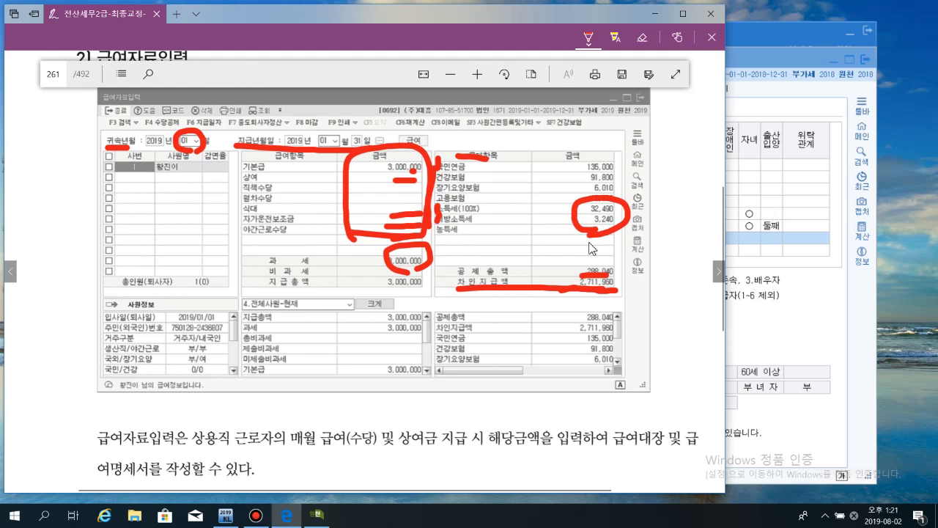
mouse_move(579, 233)
mouse_down()
mouse_move(563, 225)
mouse_move(621, 229)
mouse_up()
mouse_move(405, 189)
mouse_down()
mouse_move(374, 163)
mouse_move(406, 195)
mouse_up()
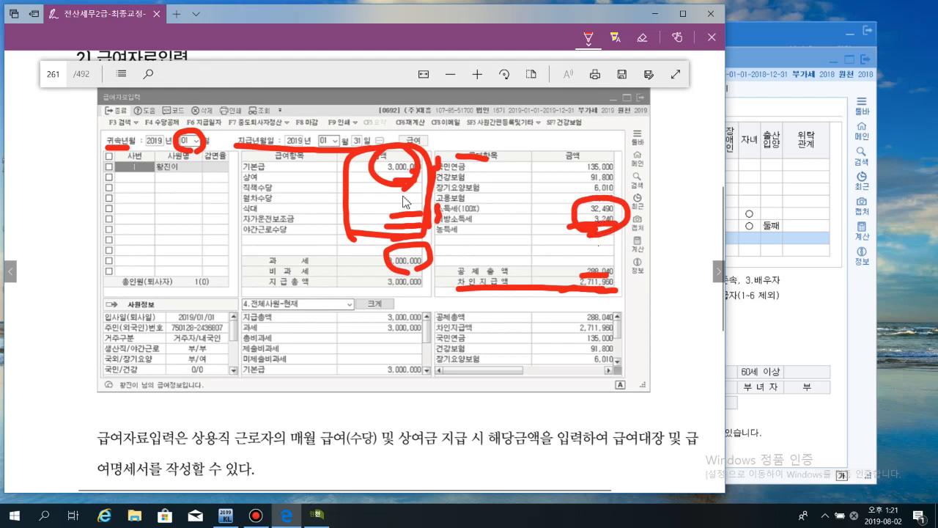
Loop the whole pay and deduction amount columns, underline the 차인지급액 amount again, and emphasise the income tax amounts with an arrow
mouse_move(402, 296)
mouse_down()
mouse_move(352, 251)
mouse_move(403, 153)
mouse_move(402, 302)
mouse_up()
mouse_move(569, 227)
mouse_down()
mouse_move(593, 150)
mouse_move(623, 220)
mouse_move(614, 229)
mouse_up()
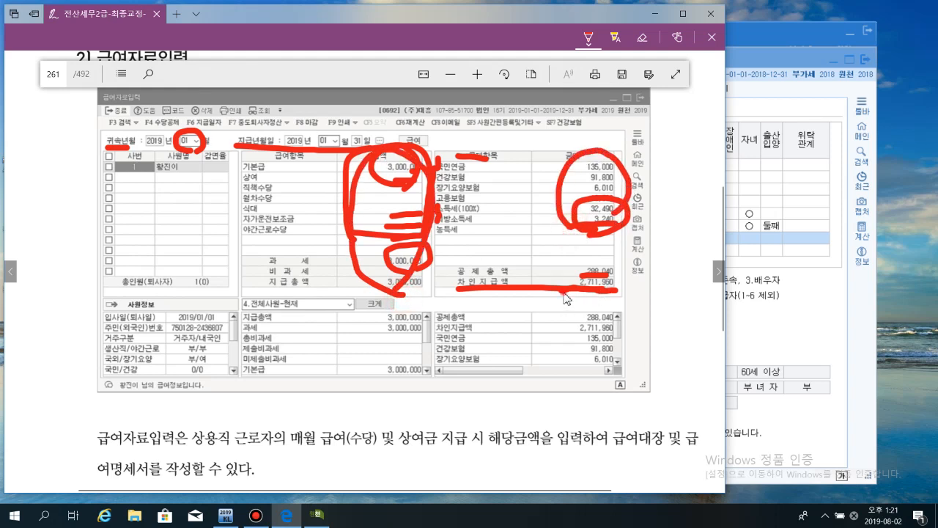
drag(563, 293, 612, 294)
mouse_move(590, 236)
mouse_down()
mouse_move(604, 200)
mouse_move(604, 229)
mouse_move(560, 216)
mouse_move(572, 220)
mouse_up()
mouse_move(555, 212)
mouse_down()
mouse_move(548, 219)
mouse_move(558, 220)
mouse_up()
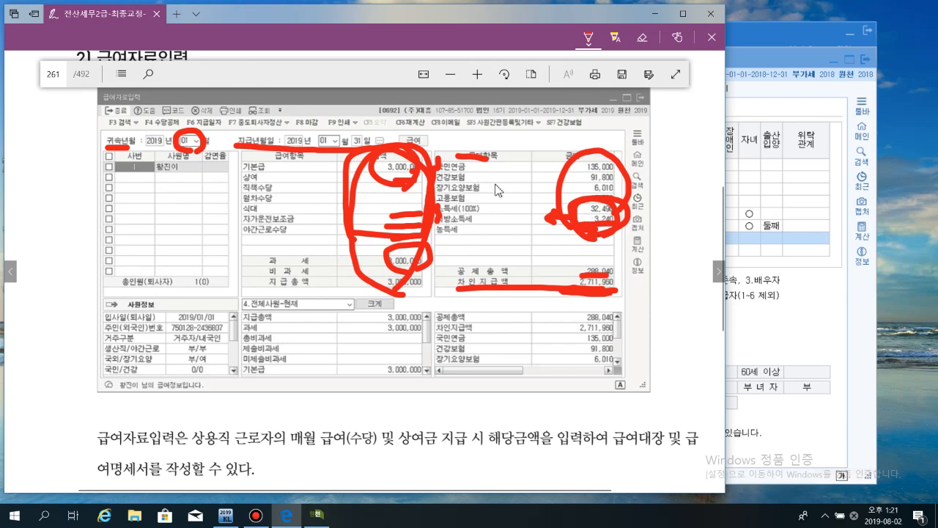
Go to page 262 and underline the heading III. 원천징수이행상황신고서 in red
scroll(663, 236, down, 7)
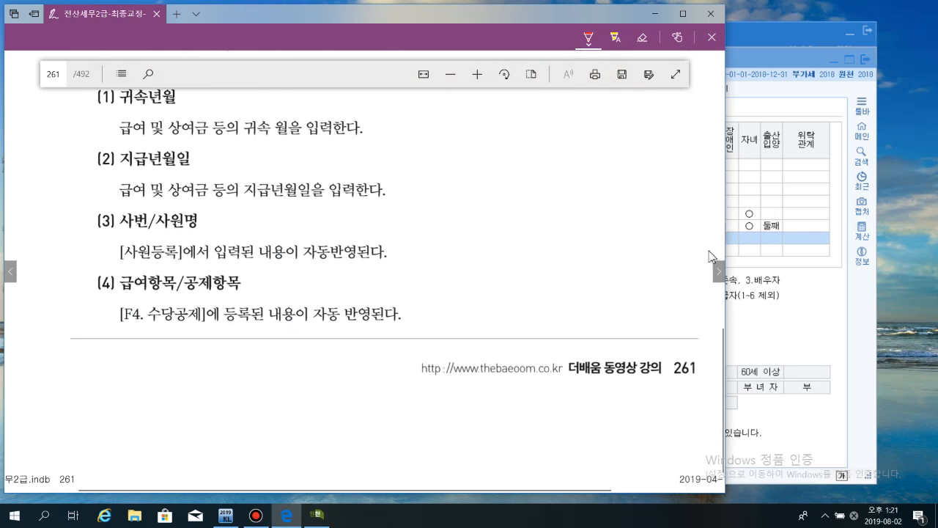
click(718, 271)
scroll(546, 234, up, 7)
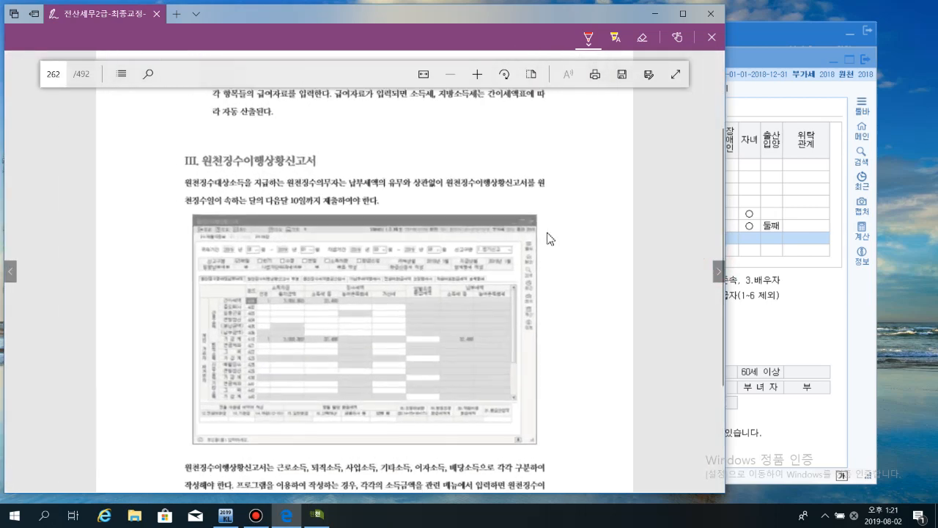
scroll(342, 182, down, 1)
drag(140, 151, 321, 152)
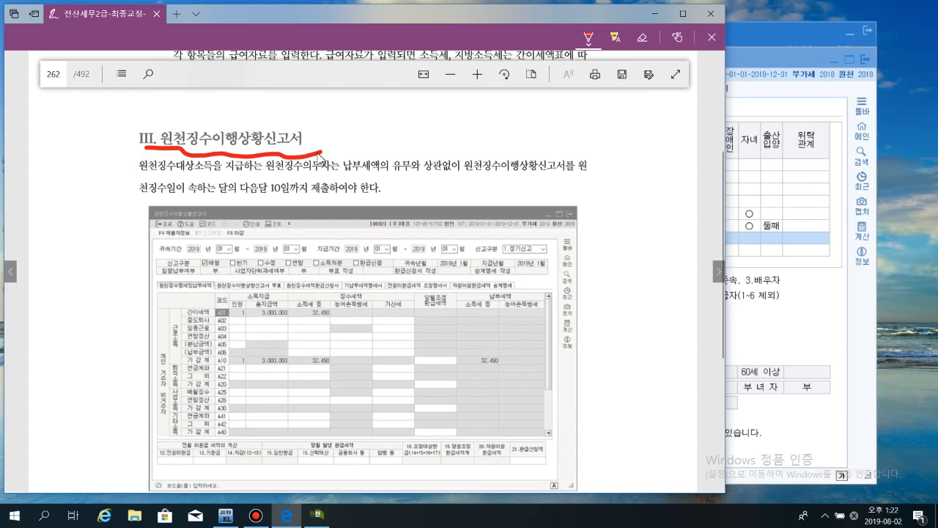
Underline and check-mark the rule on filing by the 10th of the following month, and add a handwritten note beside the heading
scroll(470, 224, up, 1)
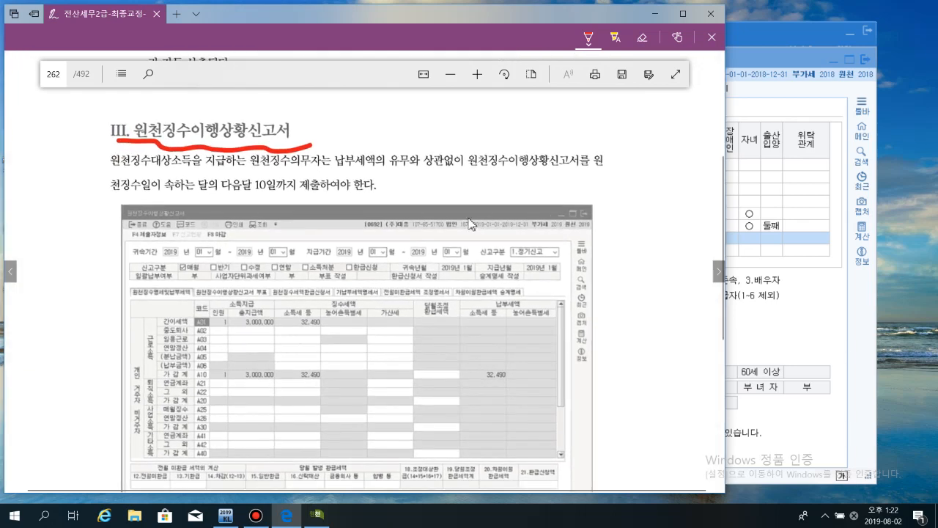
drag(248, 170, 602, 174)
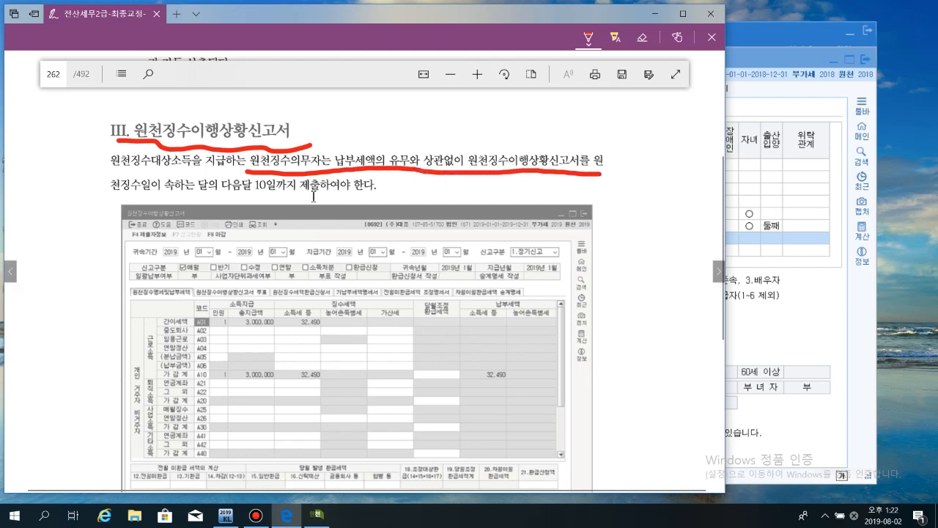
mouse_move(116, 197)
mouse_down()
mouse_move(357, 195)
mouse_move(402, 186)
mouse_up()
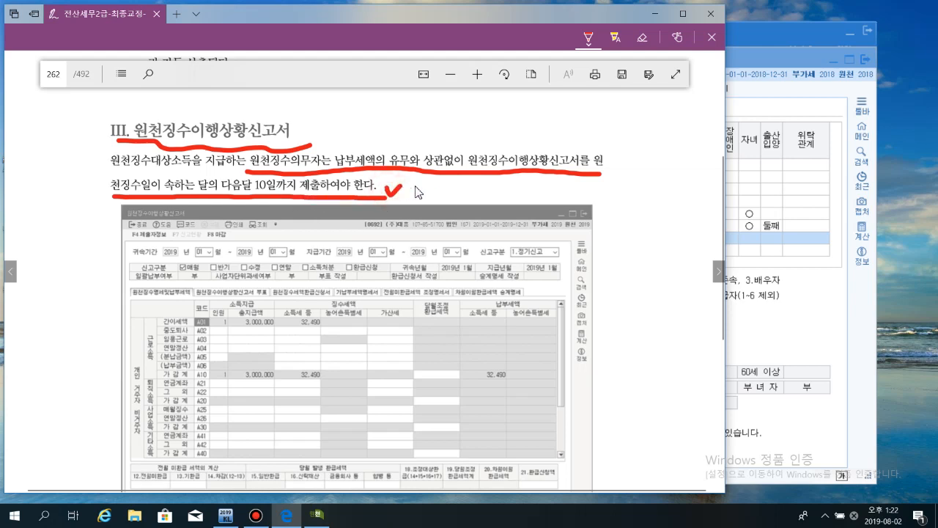
scroll(416, 192, down, 2)
scroll(337, 158, up, 2)
mouse_move(317, 147)
mouse_down()
mouse_move(392, 130)
mouse_move(400, 142)
mouse_move(395, 132)
mouse_move(415, 132)
mouse_move(406, 134)
mouse_up()
Underline 근로소득 through 배당소득 in the paragraph below the form, and loop them together with an arrow toward 원천징수이행상황신고서
scroll(447, 275, down, 2)
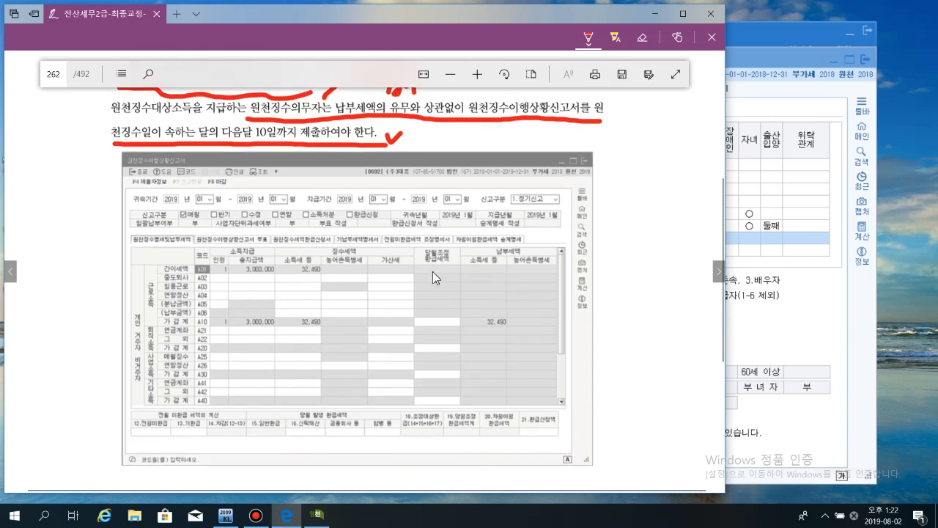
scroll(443, 273, down, 4)
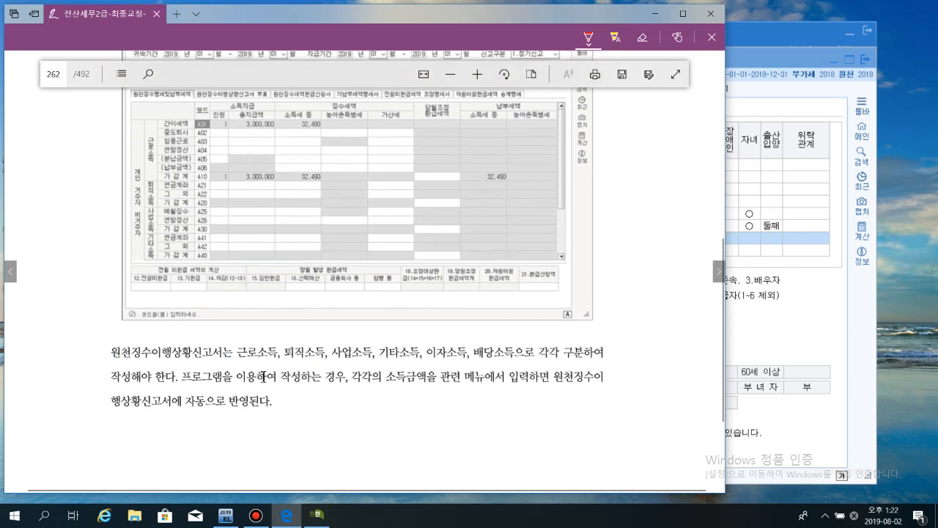
drag(239, 363, 418, 361)
drag(424, 362, 466, 362)
drag(473, 362, 521, 362)
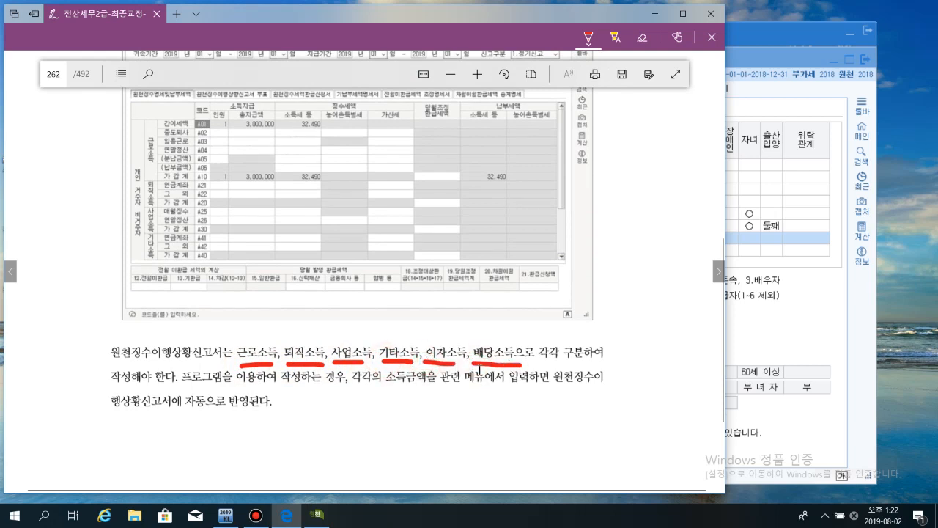
mouse_move(254, 364)
mouse_down()
mouse_move(310, 312)
mouse_move(522, 364)
mouse_up()
mouse_move(249, 328)
mouse_down()
mouse_move(212, 341)
mouse_move(231, 344)
mouse_up()
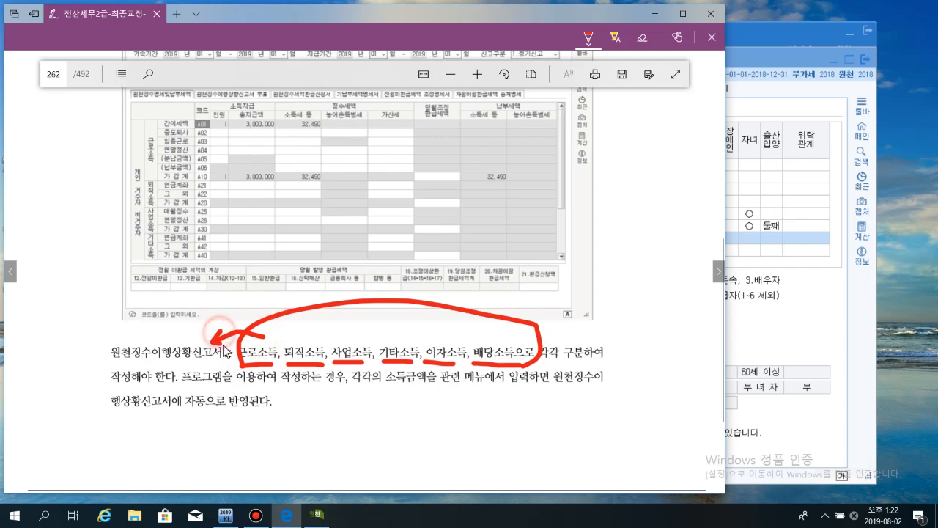
In the form example, underline the A01 총지급액 and 소득세 등 amounts and dot each income category in the row headings
scroll(320, 408, up, 6)
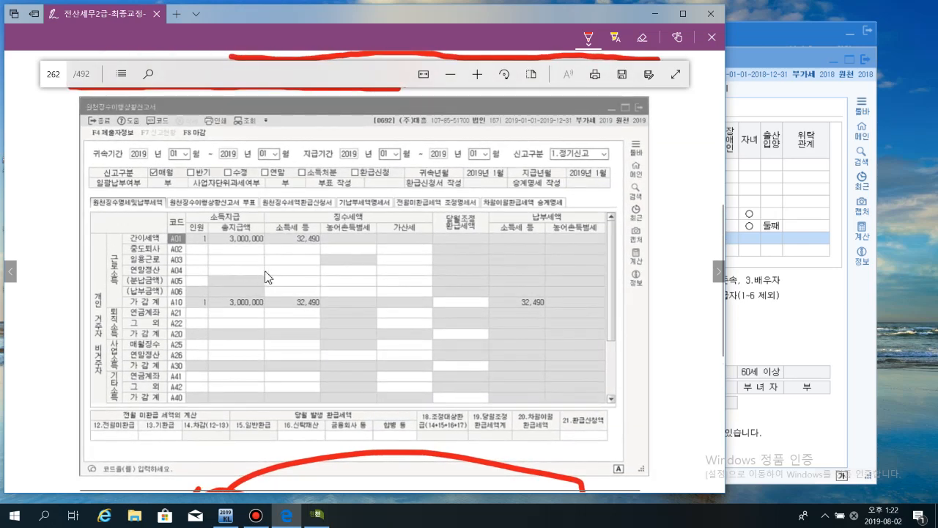
click(117, 297)
drag(209, 241, 317, 241)
scroll(304, 279, down, 2)
click(117, 252)
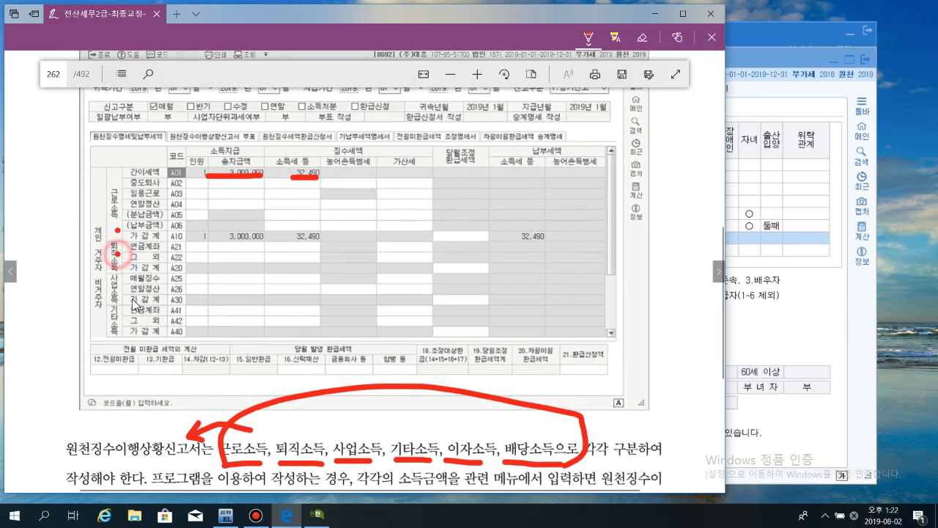
click(123, 289)
click(123, 320)
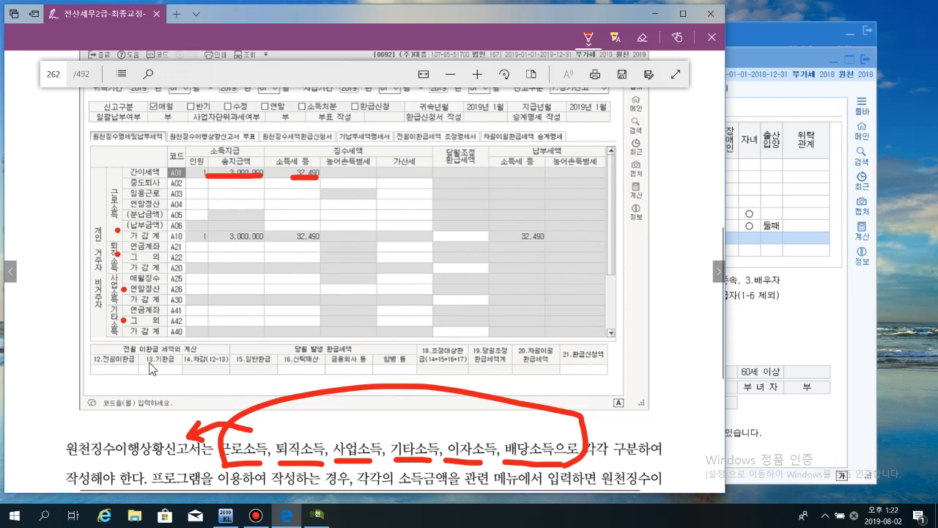
Circle 12.전월미환급, write a sample amount beneath it, and draw a line linking it to the underlined A10 소득세 등 amount
drag(83, 377, 136, 377)
mouse_move(87, 383)
mouse_down()
mouse_move(114, 336)
mouse_move(136, 384)
mouse_up()
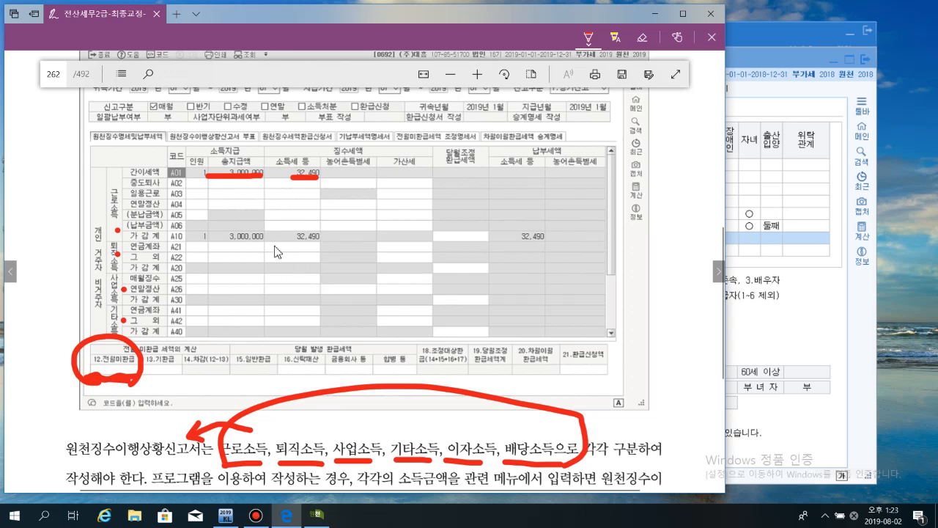
drag(270, 240, 323, 246)
mouse_move(87, 398)
mouse_down()
mouse_move(97, 414)
mouse_move(111, 402)
mouse_move(135, 419)
mouse_move(170, 397)
mouse_up()
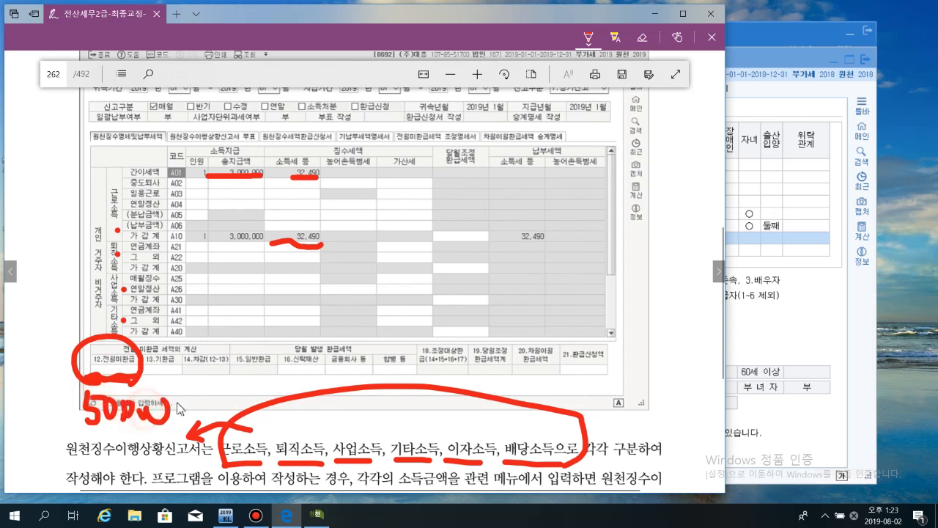
mouse_move(300, 248)
mouse_down()
mouse_move(146, 383)
mouse_move(169, 379)
mouse_up()
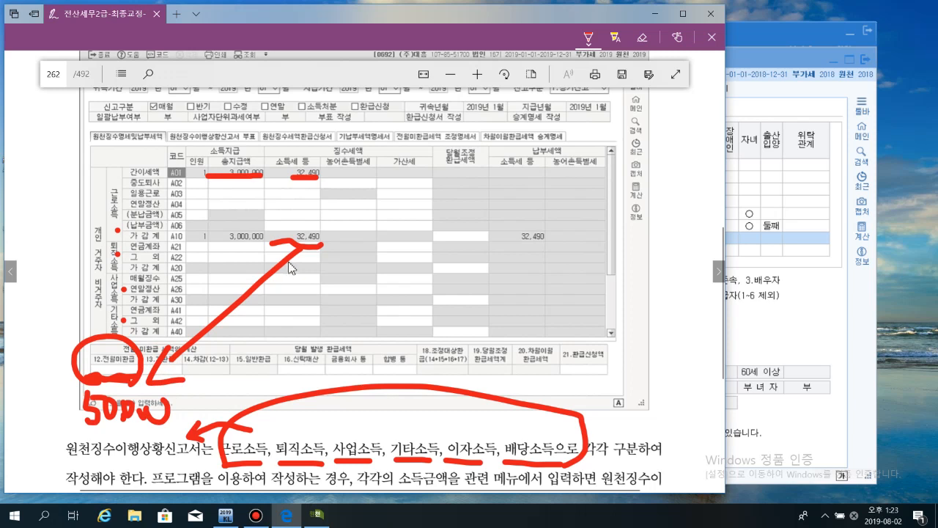
Circle 15.일반환급 in the refund section and add a handwritten note with an arrow across the neighbouring columns
mouse_move(209, 377)
mouse_down()
mouse_move(235, 367)
mouse_move(263, 381)
mouse_move(286, 375)
mouse_move(282, 360)
mouse_move(232, 346)
mouse_move(302, 371)
mouse_move(284, 366)
mouse_up()
click(311, 365)
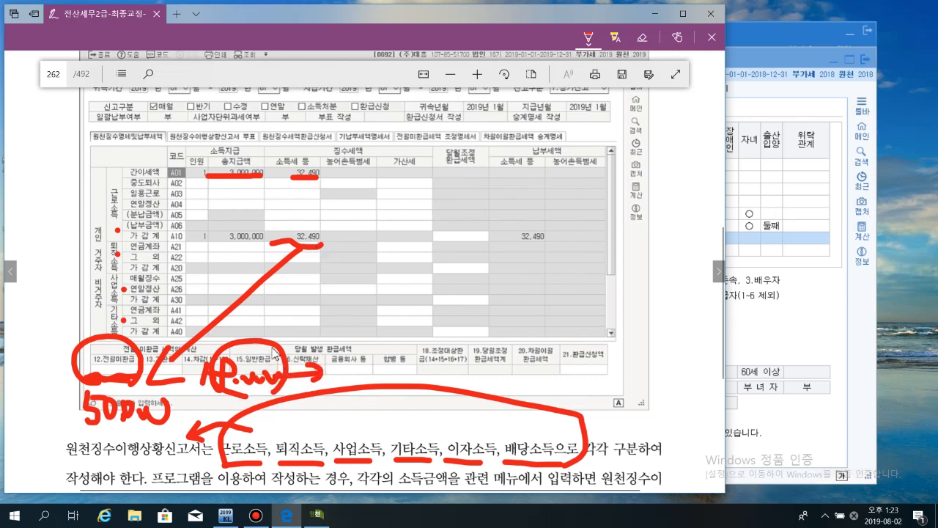
scroll(402, 321, down, 2)
scroll(398, 321, up, 2)
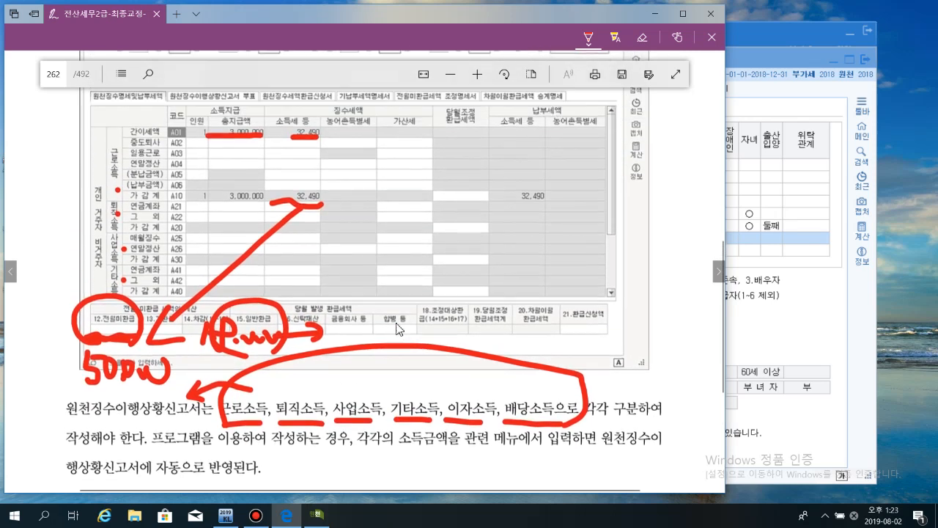
Circle the A01 총지급액 and 소득세 등 amounts in red ink
scroll(391, 326, down, 1)
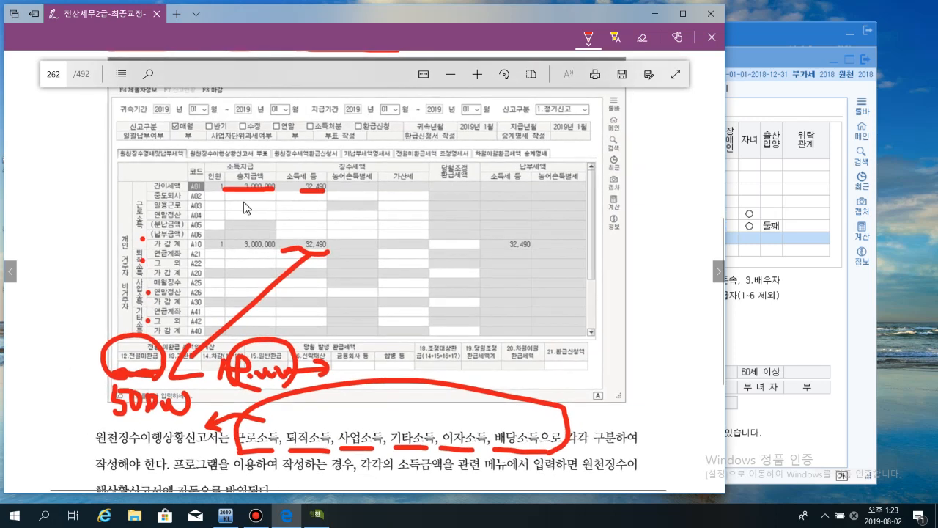
mouse_move(250, 187)
mouse_down()
mouse_move(215, 185)
mouse_move(235, 201)
mouse_move(236, 173)
mouse_up()
mouse_move(255, 195)
mouse_down()
mouse_move(330, 172)
mouse_move(329, 194)
mouse_up()
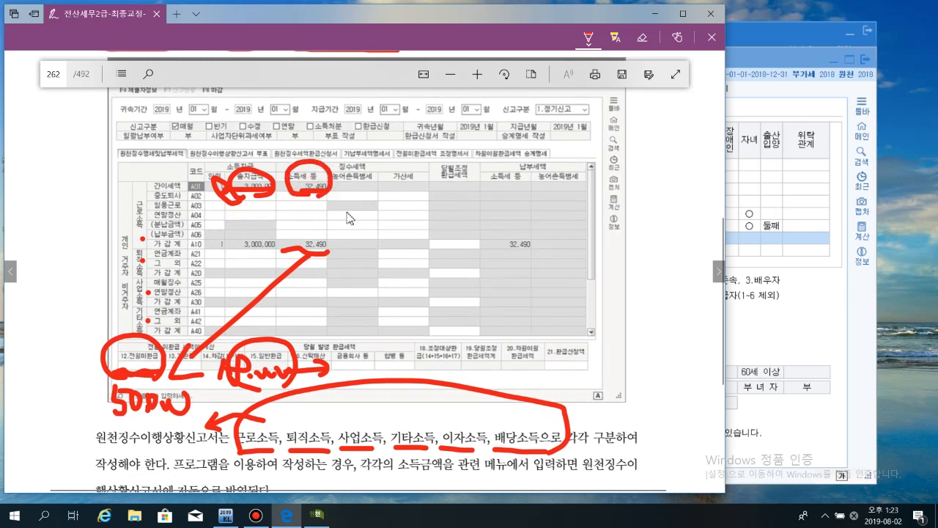
scroll(347, 217, down, 1)
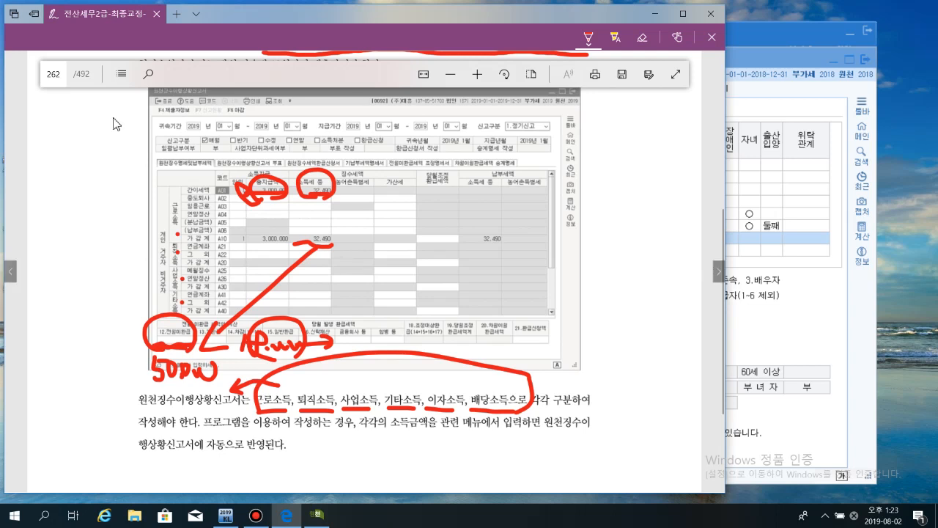
Go to page 291 and underline 수당등록, 10월분 급여자료를 입력한 후 and 원천징수이행상황신고서를 작성 in question 1
click(63, 74)
text(291)
key(Return)
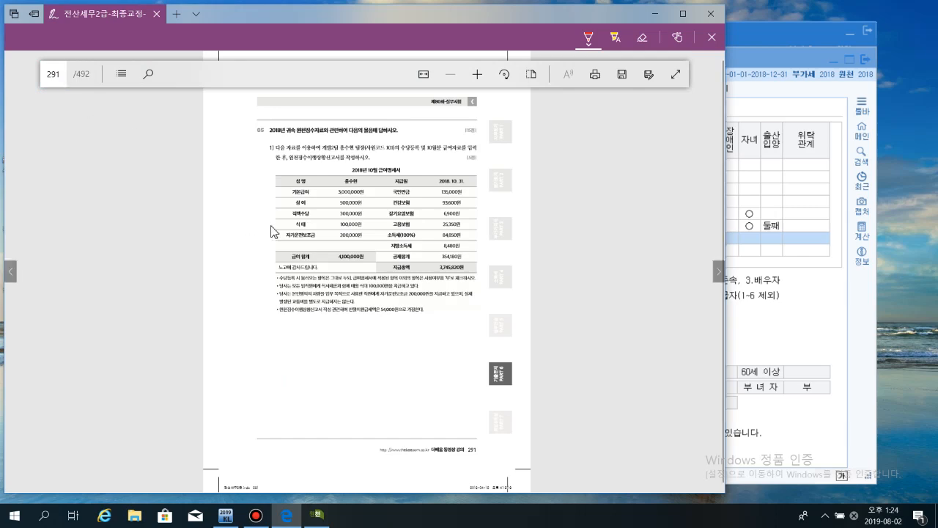
scroll(275, 230, up, 3)
scroll(275, 230, up, 3)
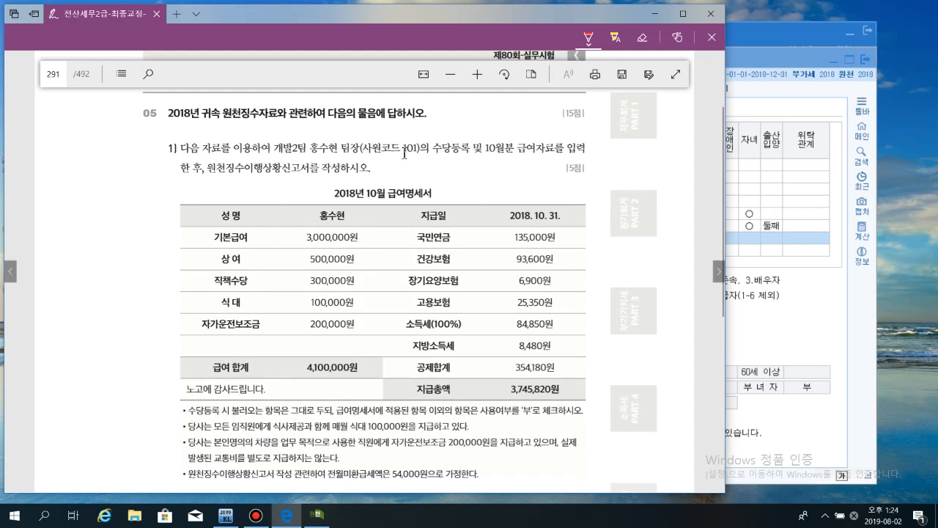
drag(425, 156, 573, 156)
drag(178, 171, 335, 178)
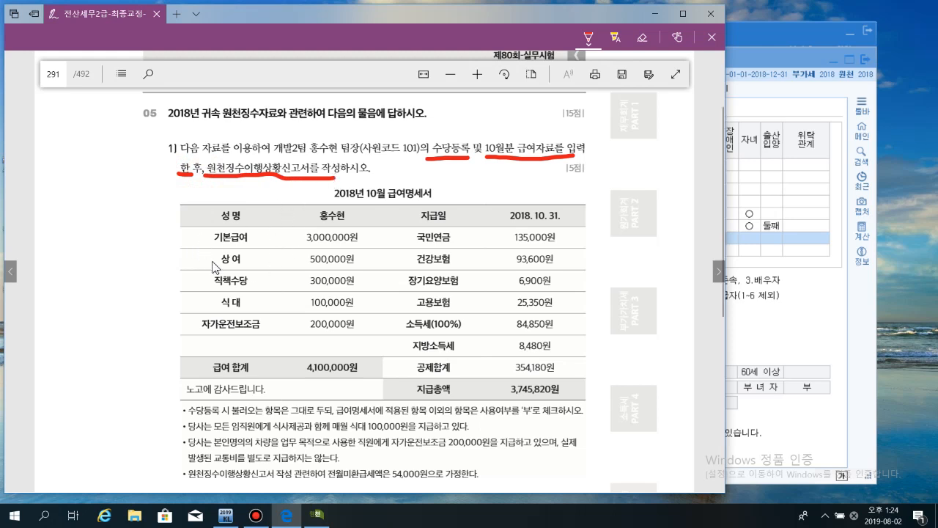
Draw a brace beside the 2018년 10월 급여명세서 table, and underline '부' and the 식사제공과 함께 매월 식대 100,000원 condition
drag(161, 212, 181, 379)
scroll(247, 370, down, 1)
scroll(247, 340, down, 2)
scroll(225, 378, up, 3)
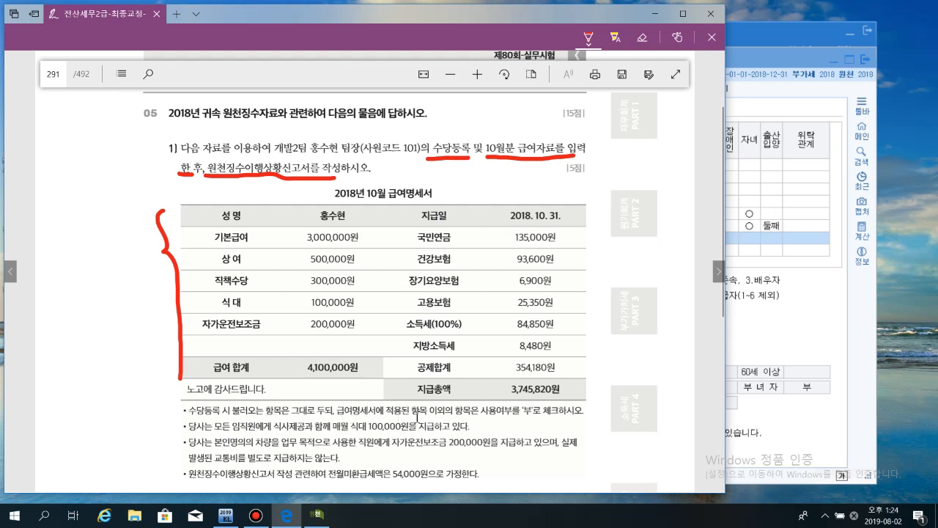
drag(512, 419, 545, 416)
drag(269, 432, 413, 431)
Draw an arrow from the 식대 condition to a crossed-out handwritten note and write 과세 beside it
scroll(449, 444, down, 1)
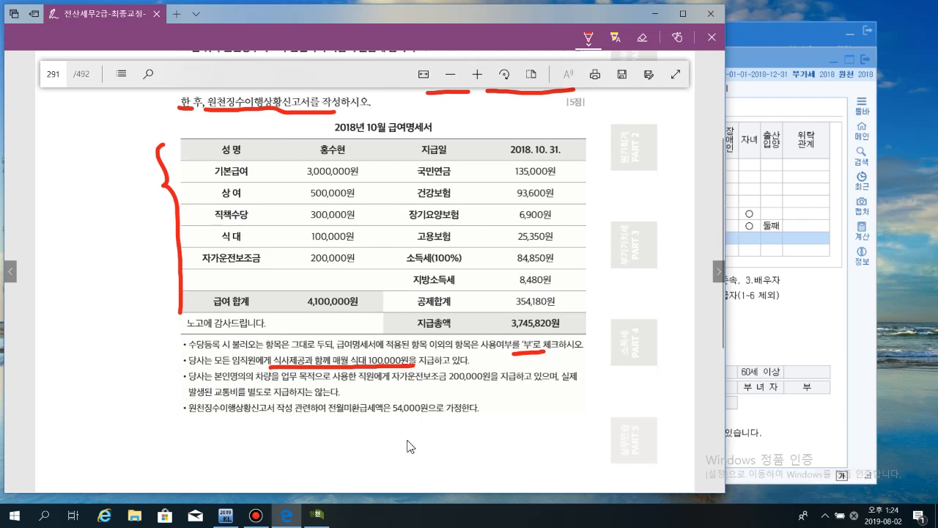
mouse_move(412, 364)
mouse_down()
mouse_move(494, 405)
mouse_move(490, 434)
mouse_move(500, 423)
mouse_move(510, 442)
mouse_up()
mouse_move(515, 436)
mouse_down()
mouse_move(530, 447)
mouse_move(566, 439)
mouse_move(535, 461)
mouse_move(554, 458)
mouse_move(531, 453)
mouse_move(556, 459)
mouse_move(556, 440)
mouse_up()
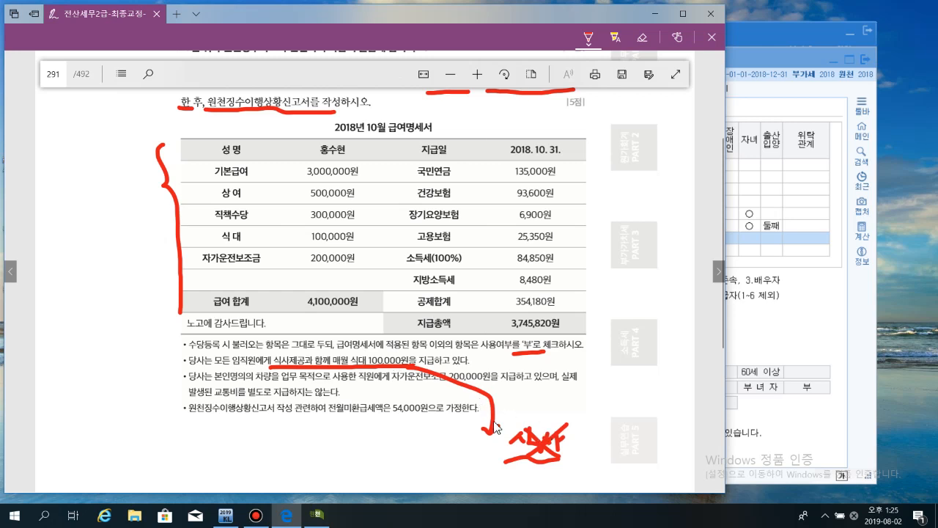
drag(586, 435, 620, 448)
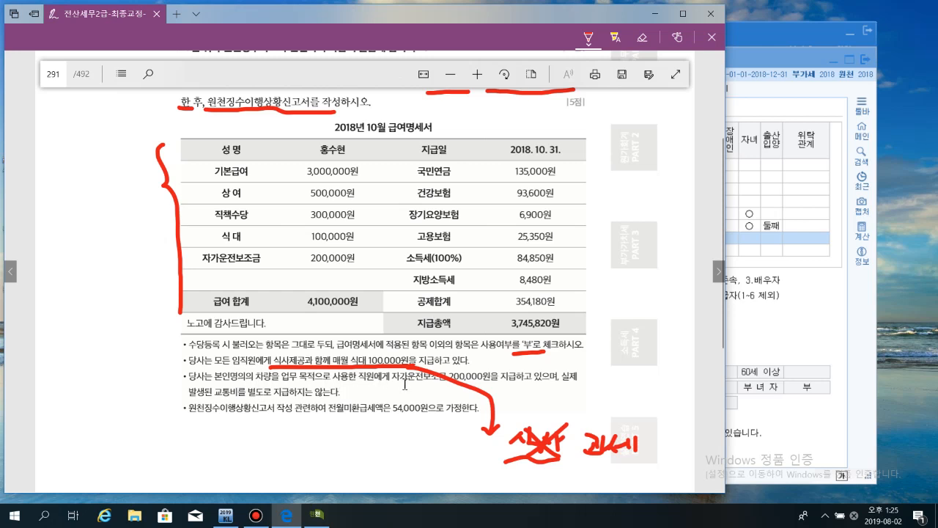
Underline the 200,000원 car allowance, the 전월미환급세액 note and the 소득세 amount, and circle 54,000원
drag(448, 388, 493, 382)
mouse_move(248, 418)
mouse_down()
mouse_move(442, 421)
mouse_move(388, 408)
mouse_move(428, 415)
mouse_up()
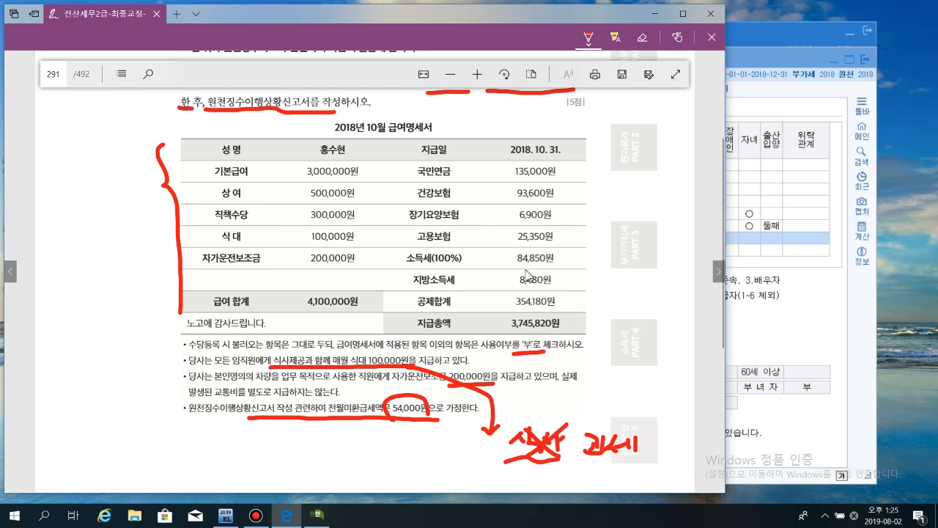
drag(503, 269, 553, 268)
drag(395, 422, 412, 420)
Switch to KcLep beside the textbook and change the working company to 0802 (주)소백산업
drag(498, 26, 461, 27)
drag(709, 38, 728, 47)
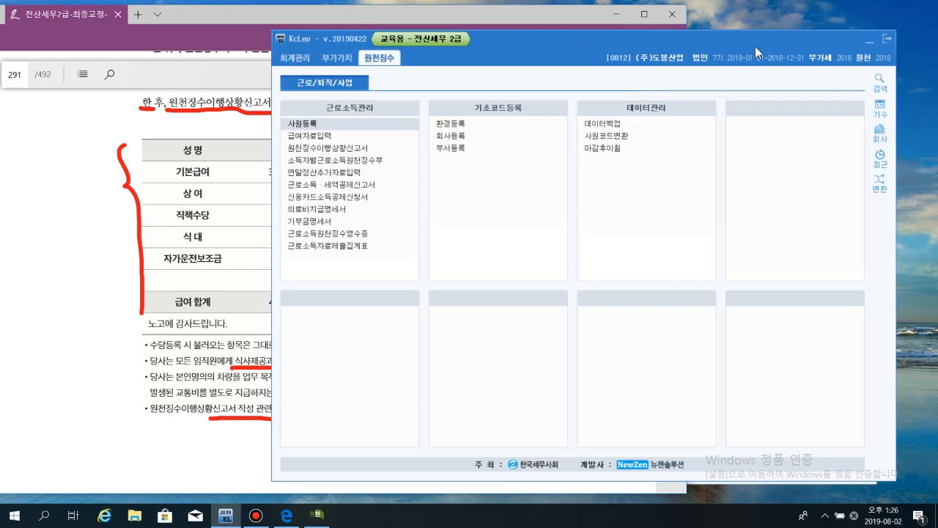
click(665, 63)
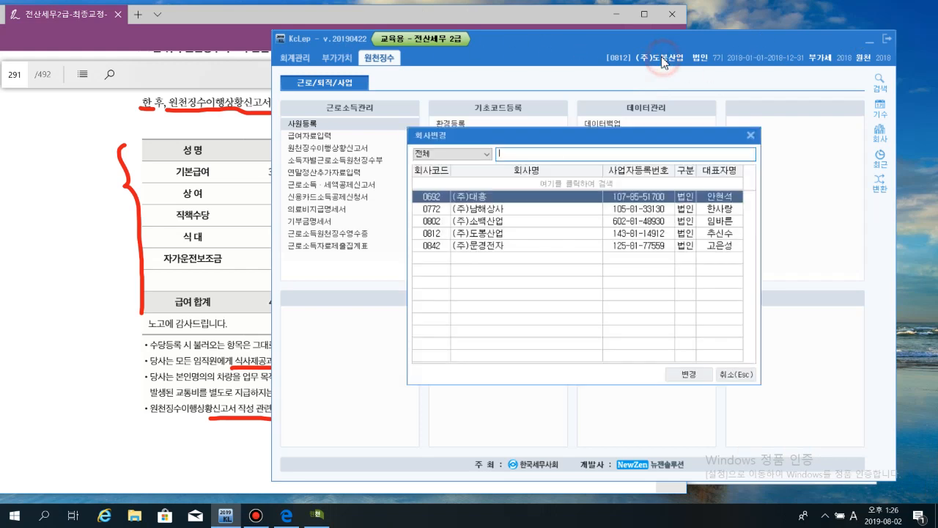
double_click(476, 220)
click(594, 286)
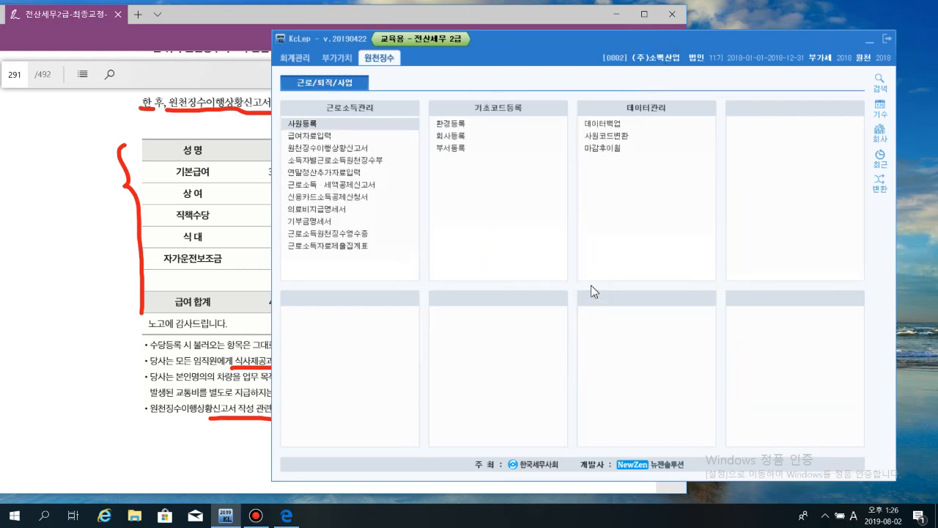
click(368, 60)
click(302, 125)
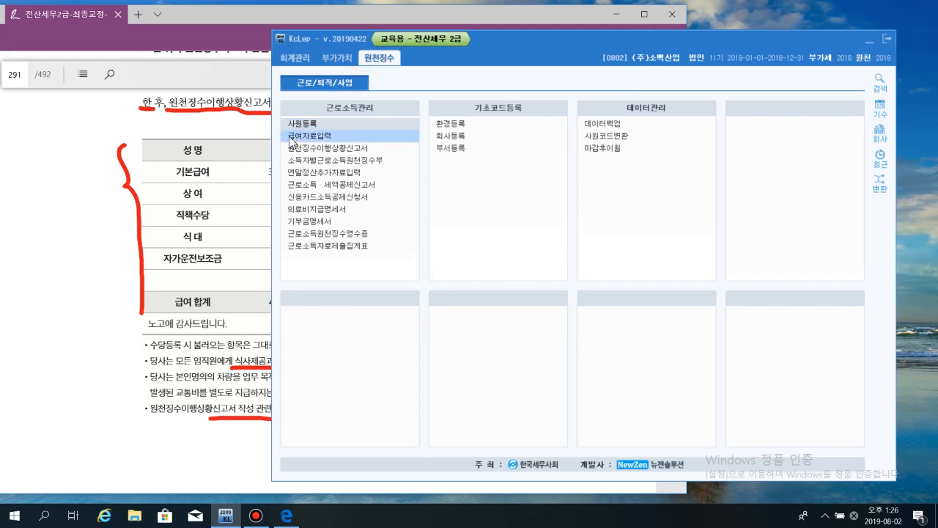
click(292, 136)
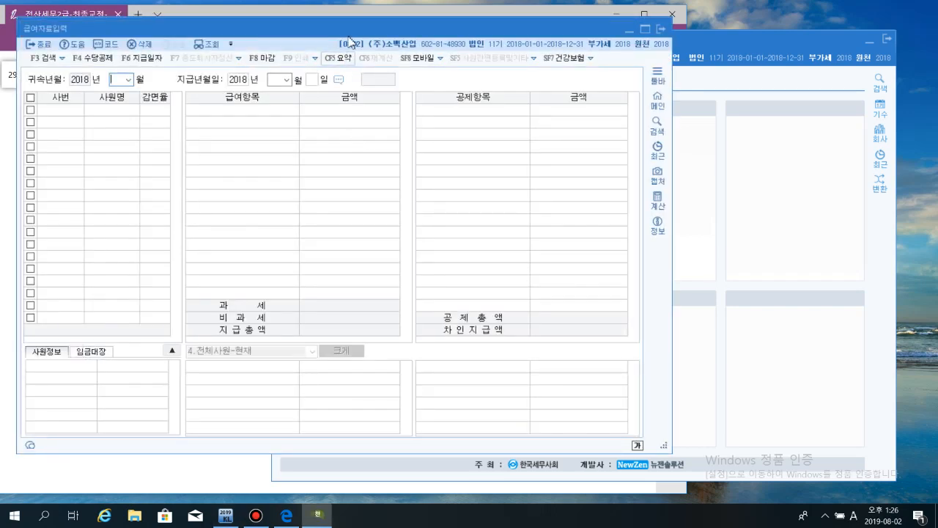
drag(607, 30, 854, 80)
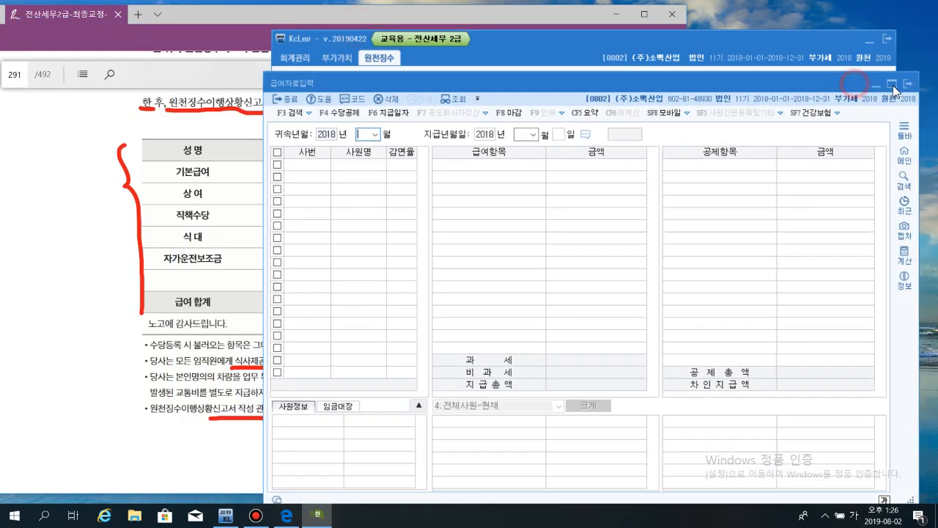
click(907, 83)
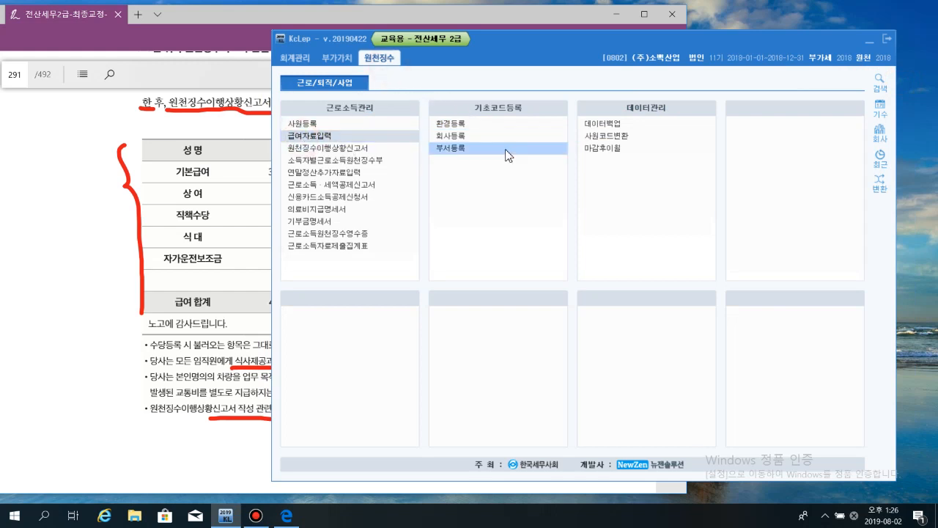
Open 급여자료입력 beside the textbook and load the October 2018 payroll with a payment date of 2018-10-31
drag(482, 83, 518, 56)
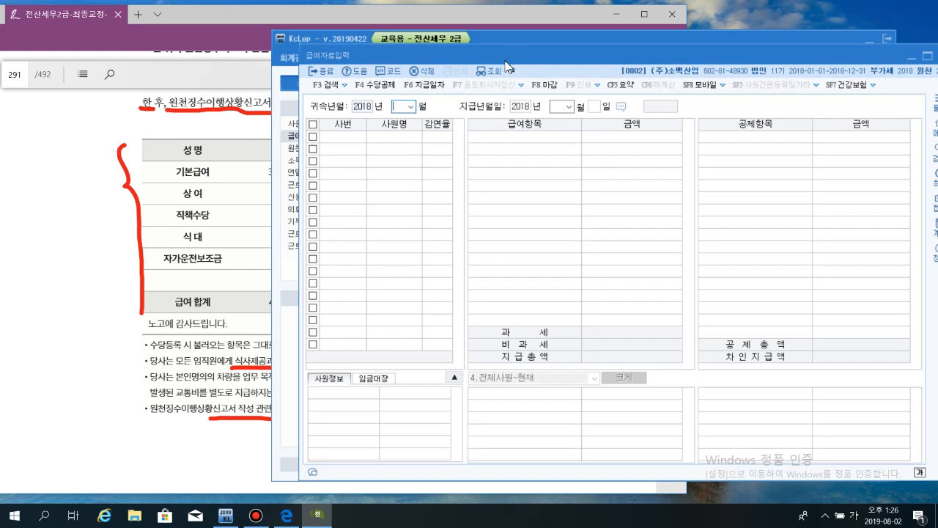
text(10)
key(Return)
key(Return)
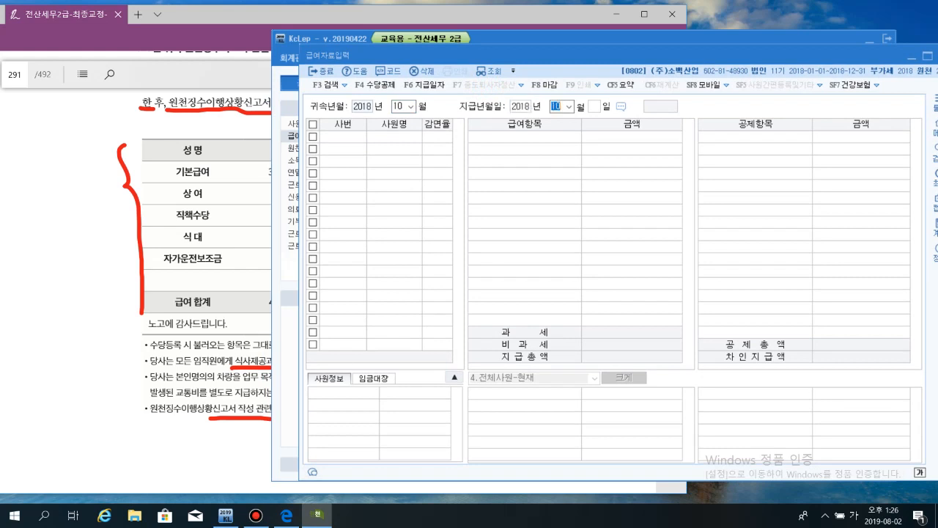
key(Return)
key(Return)
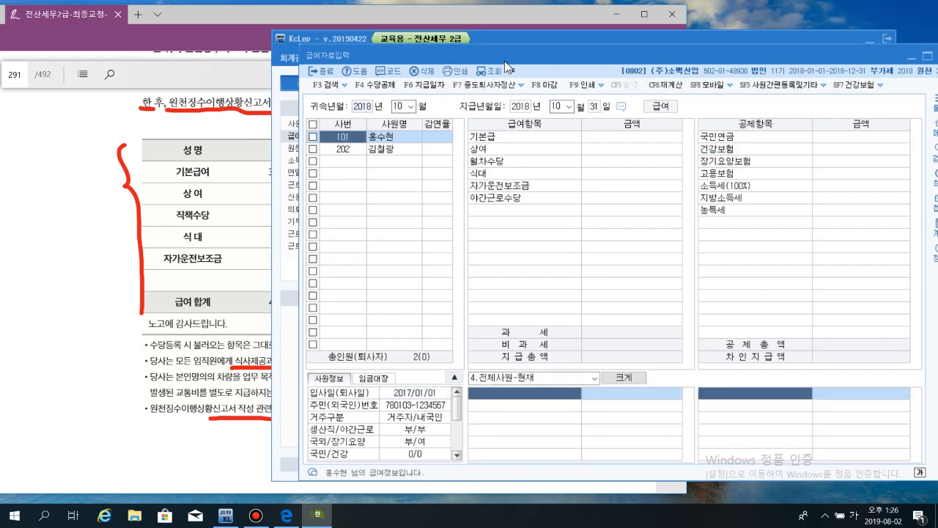
Compare the pay items of employees 101 and 202, and check the 식대 item
click(394, 151)
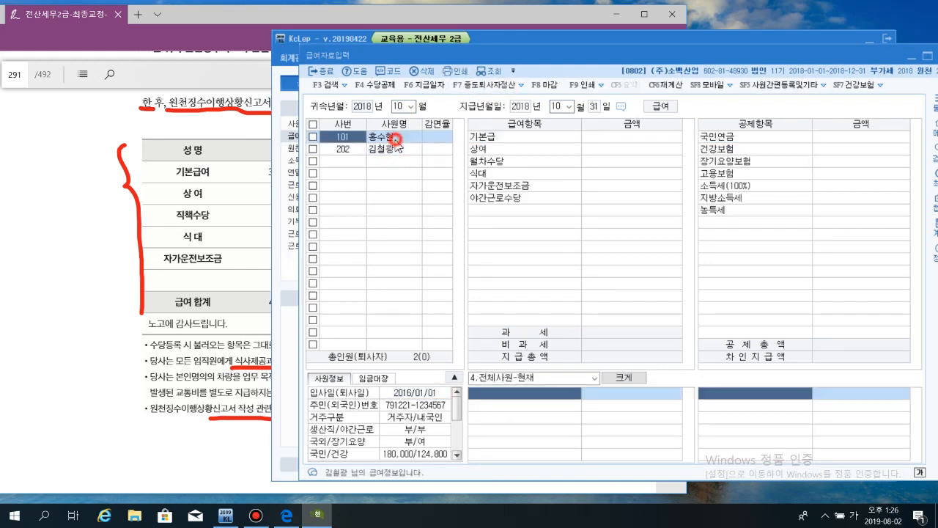
click(396, 138)
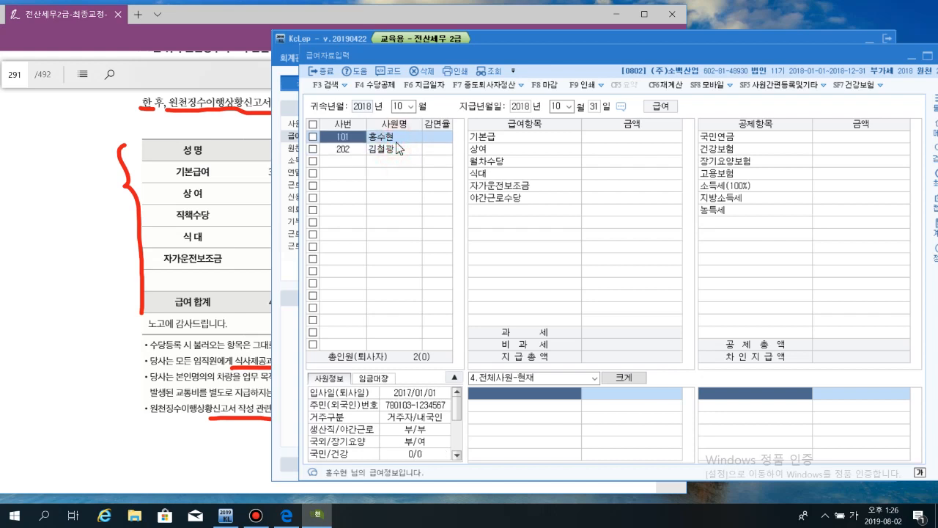
click(483, 173)
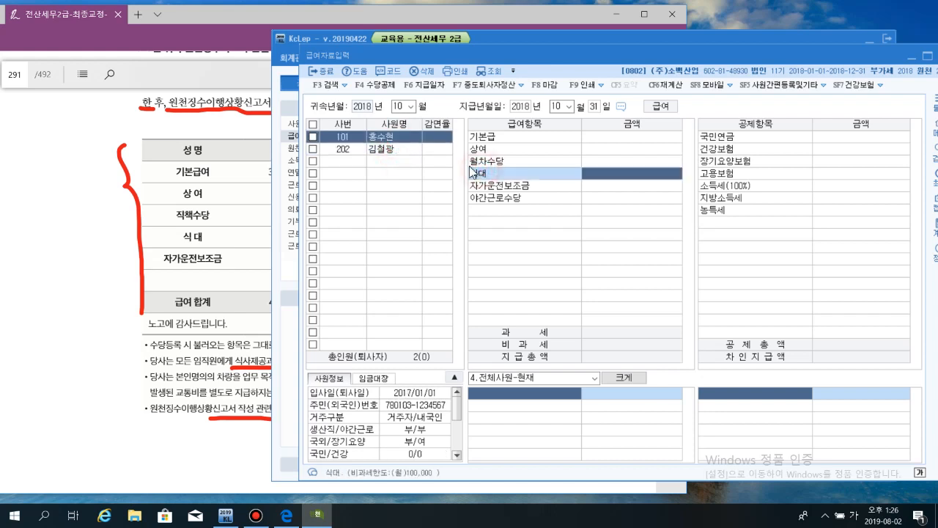
click(403, 149)
click(628, 137)
click(628, 174)
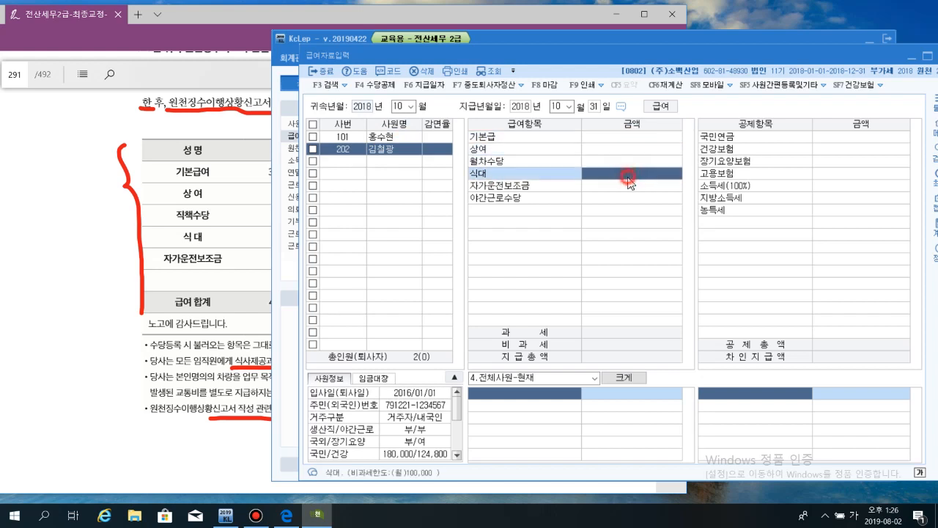
Review the non-taxable 식대 entry in the 수당공제등록 settings and return to the payroll's 식대 item
click(379, 86)
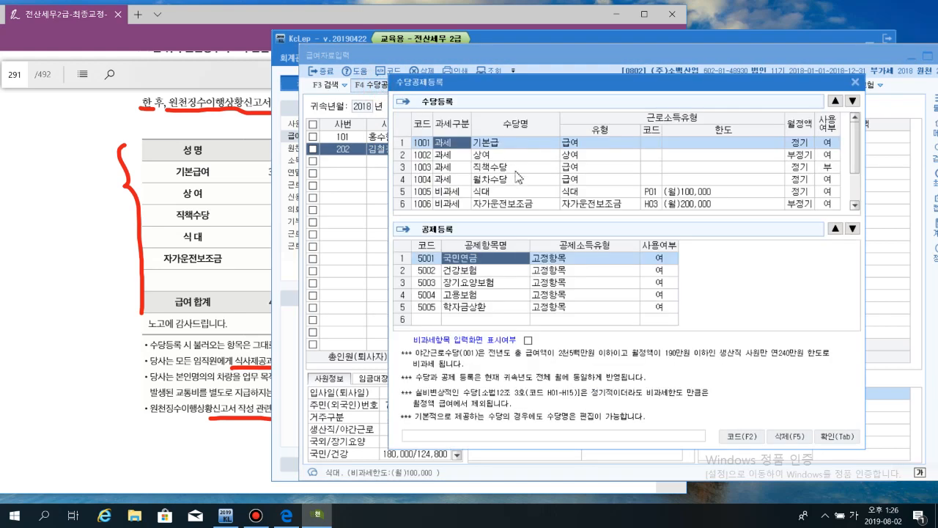
click(524, 190)
scroll(741, 182, down, 1)
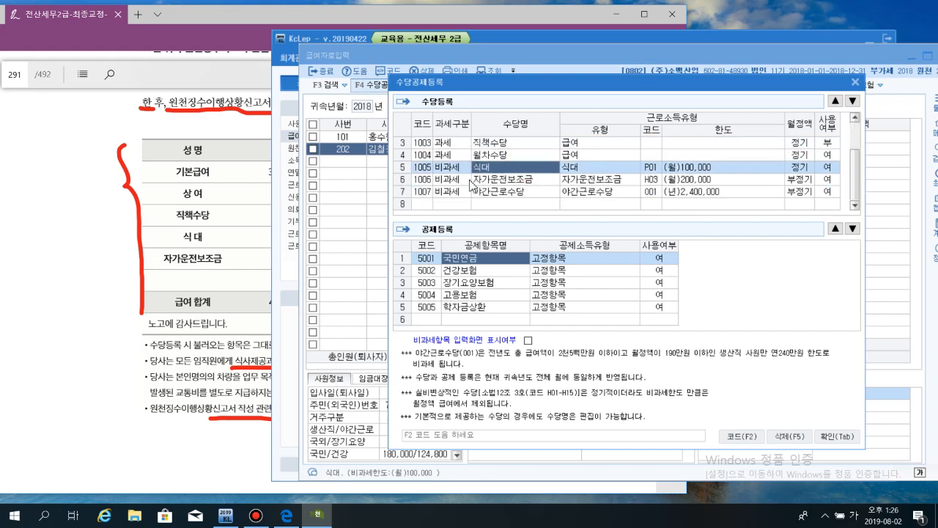
click(854, 82)
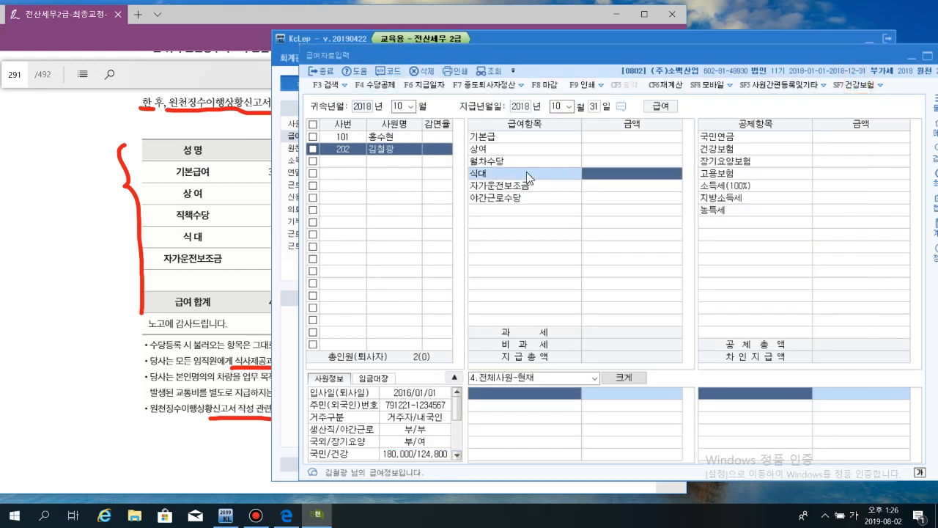
click(491, 172)
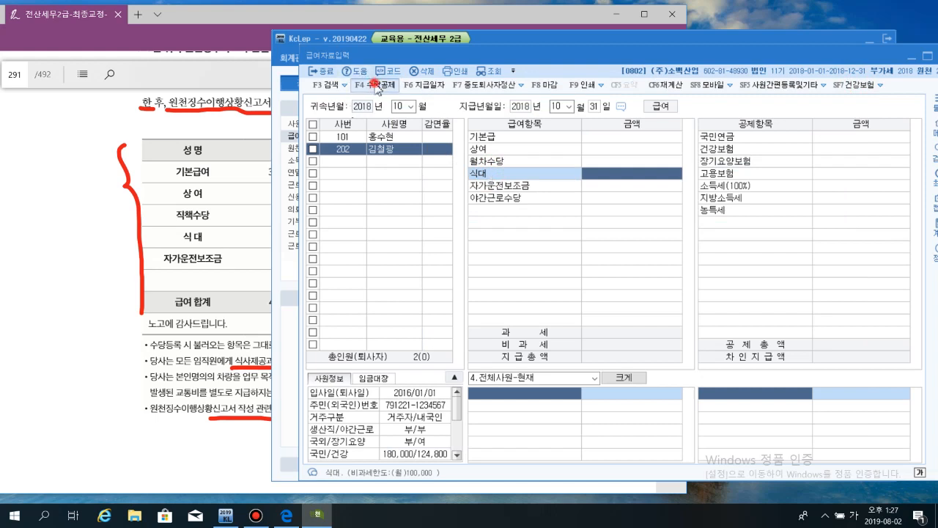
Add a new allowance row classified as 과세 below 야간근로수당 in 수당등록
click(374, 84)
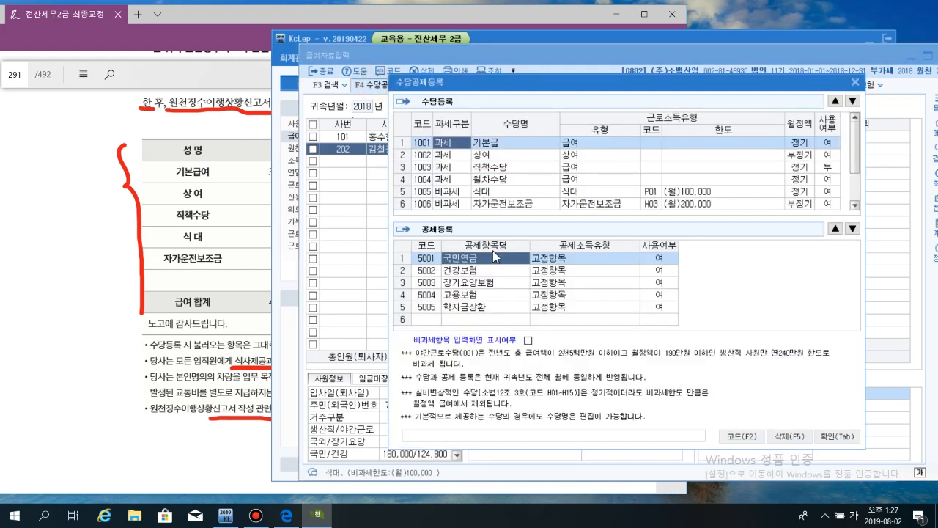
click(513, 191)
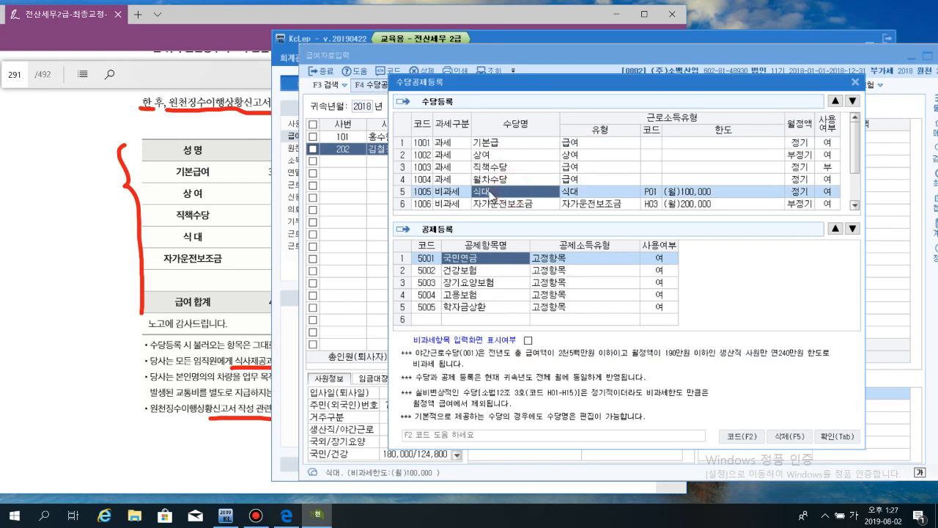
scroll(477, 202, down, 1)
click(455, 204)
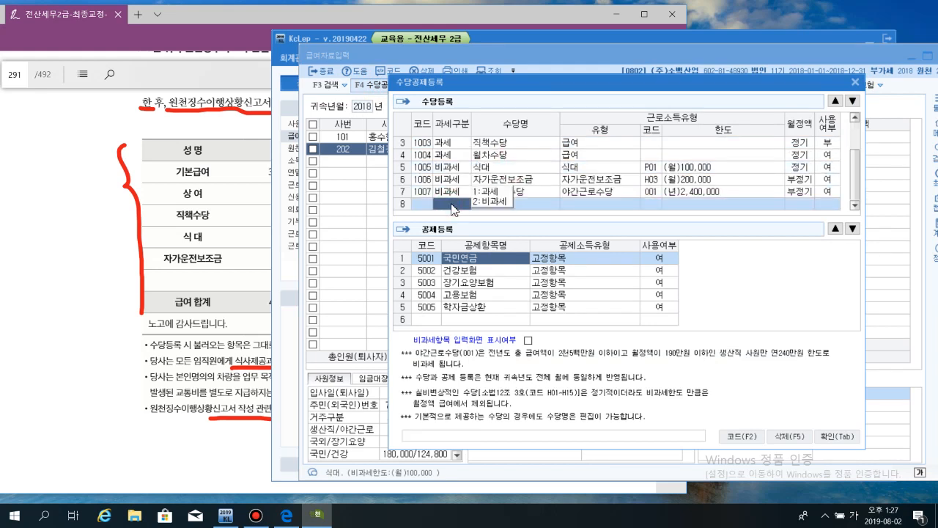
click(483, 192)
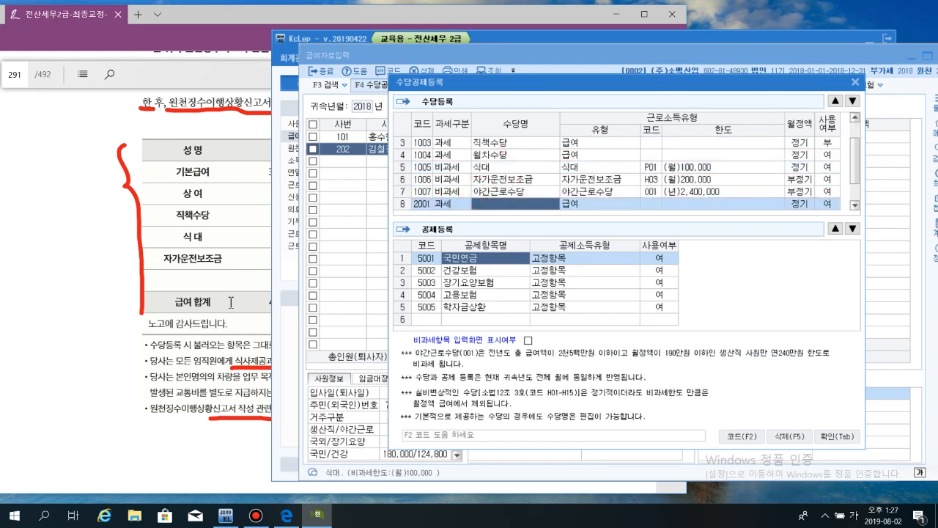
Check the meal condition in the textbook and name the new 과세 allowance 식대
click(86, 357)
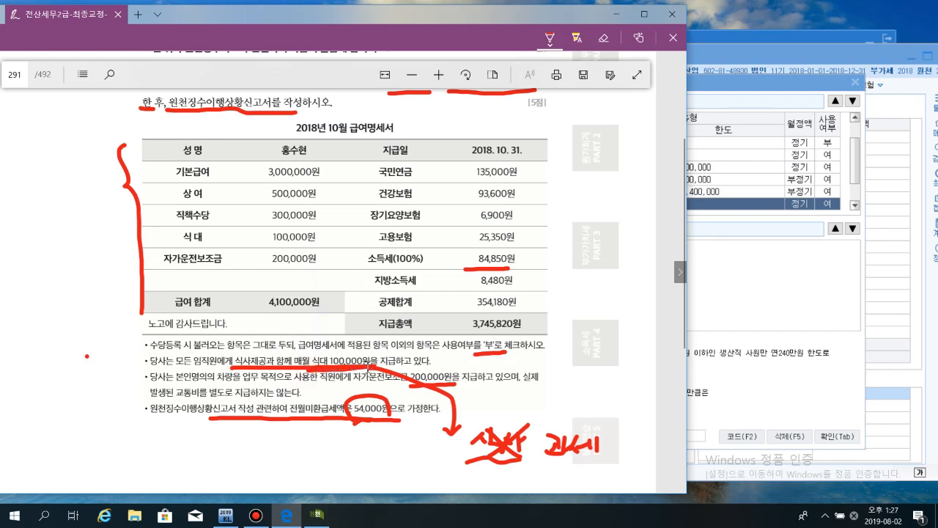
click(705, 229)
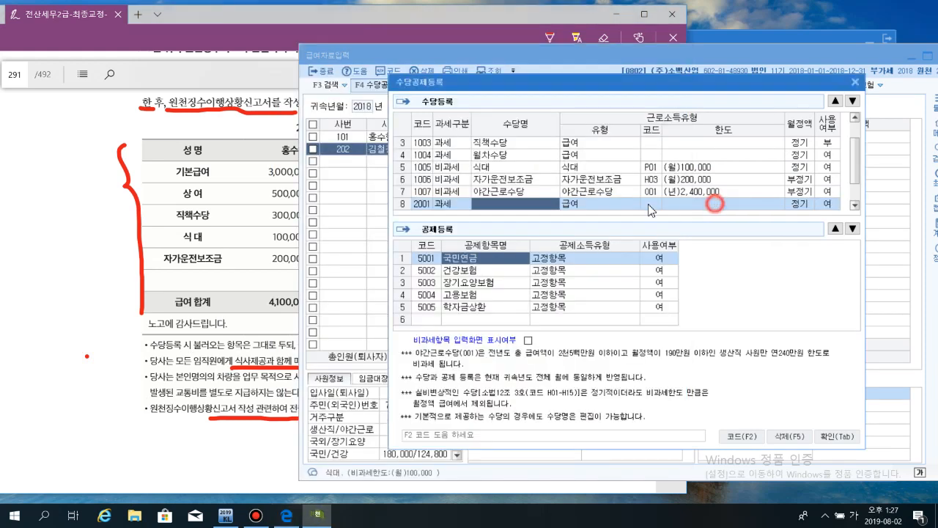
click(496, 203)
text(ㅅ)
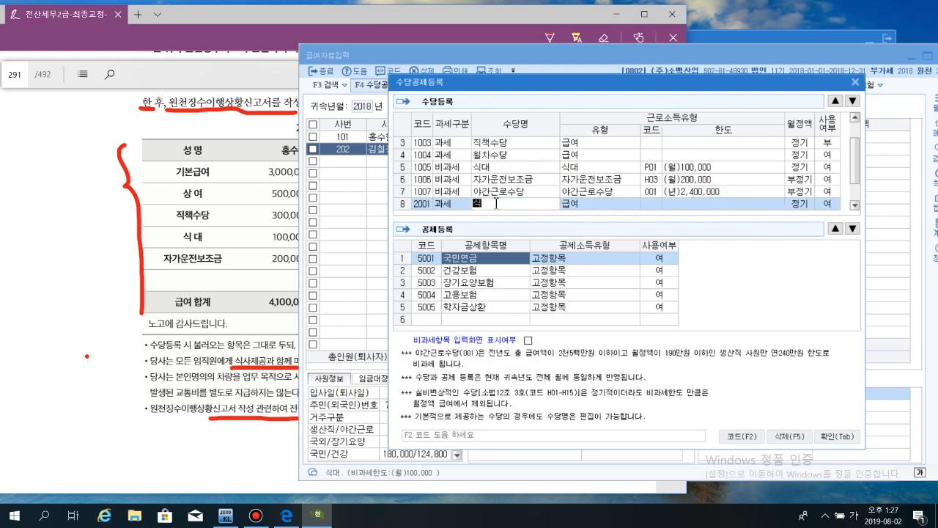
text(식대)
key(Return)
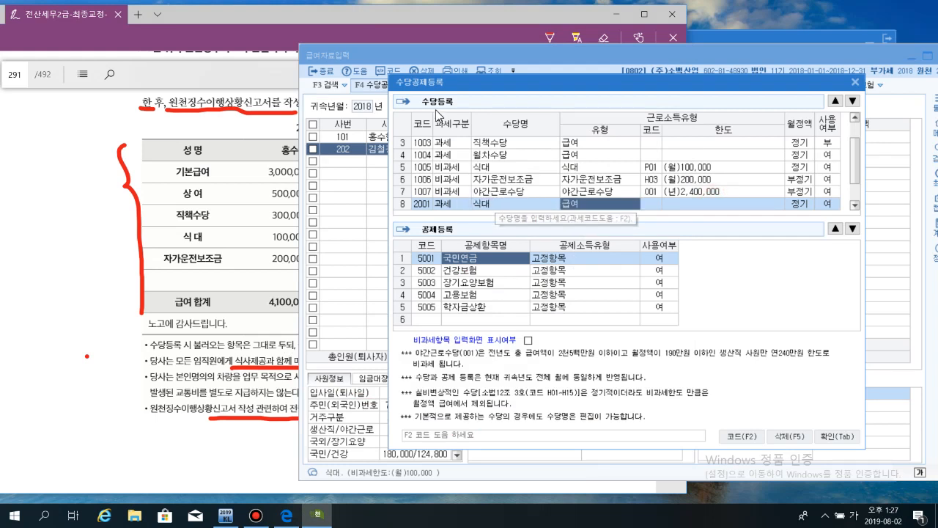
Confirm the taxable 식대 row with its name, 월정액 as 정기 and 사용여부 as 여
scroll(439, 119, down, 1)
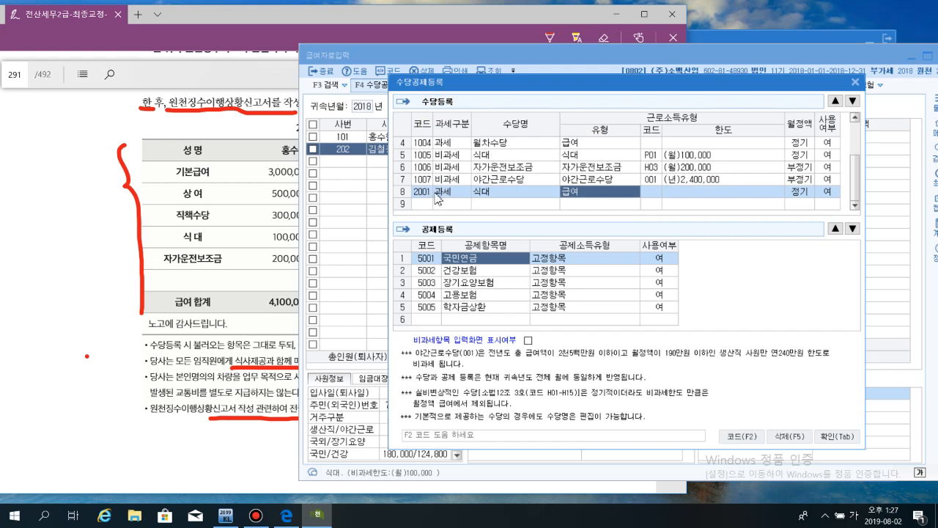
click(492, 191)
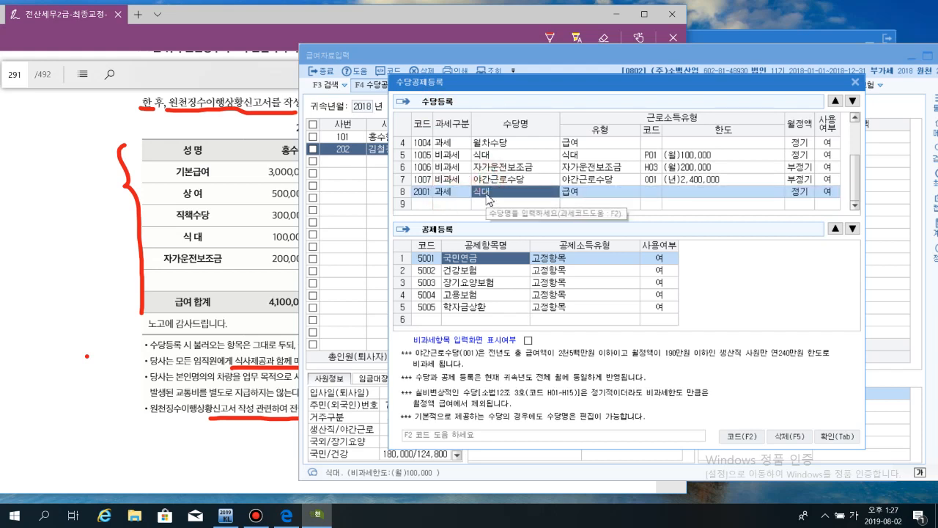
key(Return)
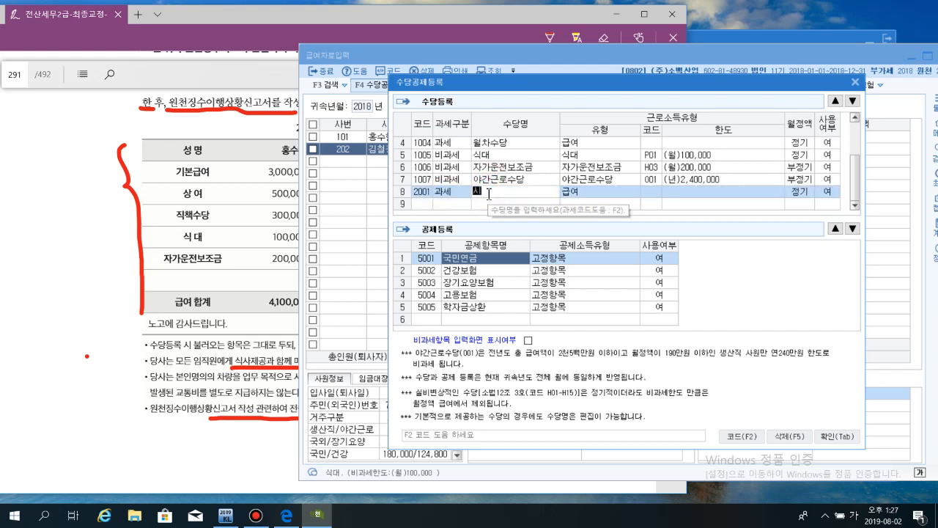
key(Return)
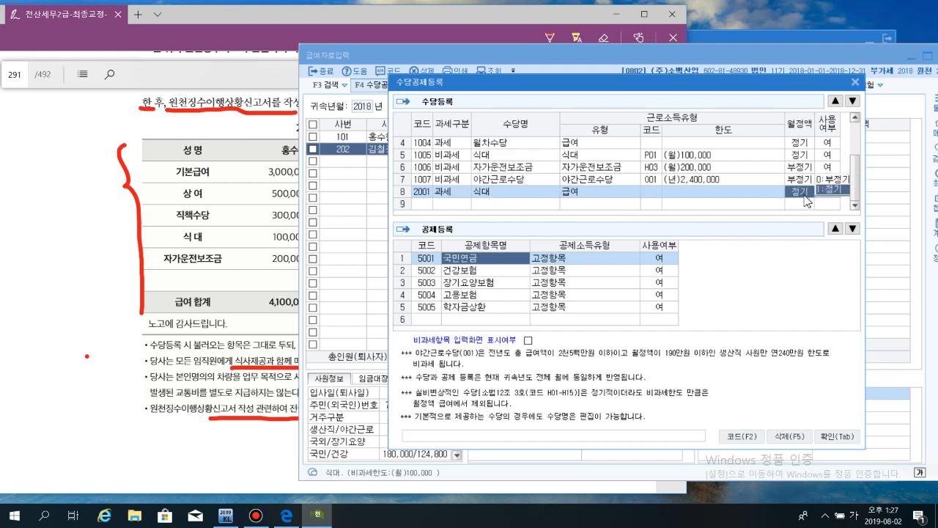
key(Return)
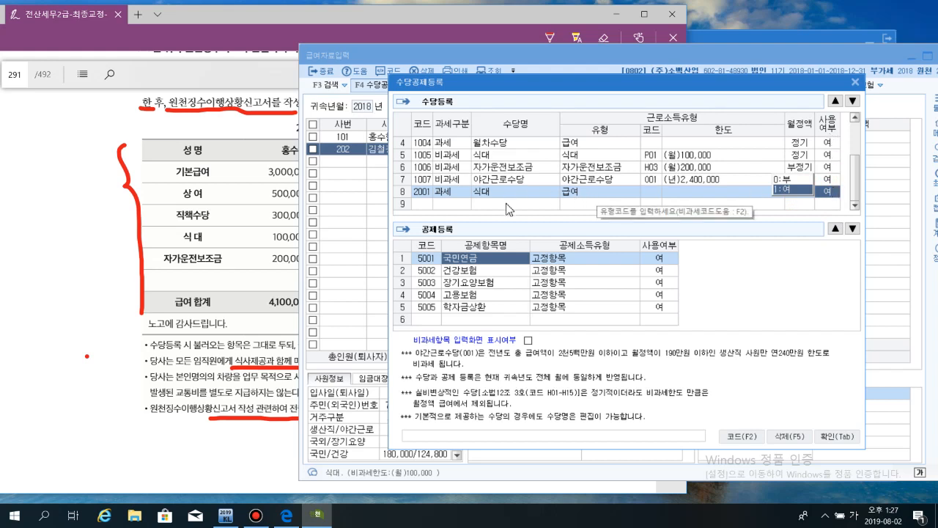
key(Return)
Set 사용여부 to 여 for 직책수당 and to 부 for 월차수당
scroll(513, 207, up, 1)
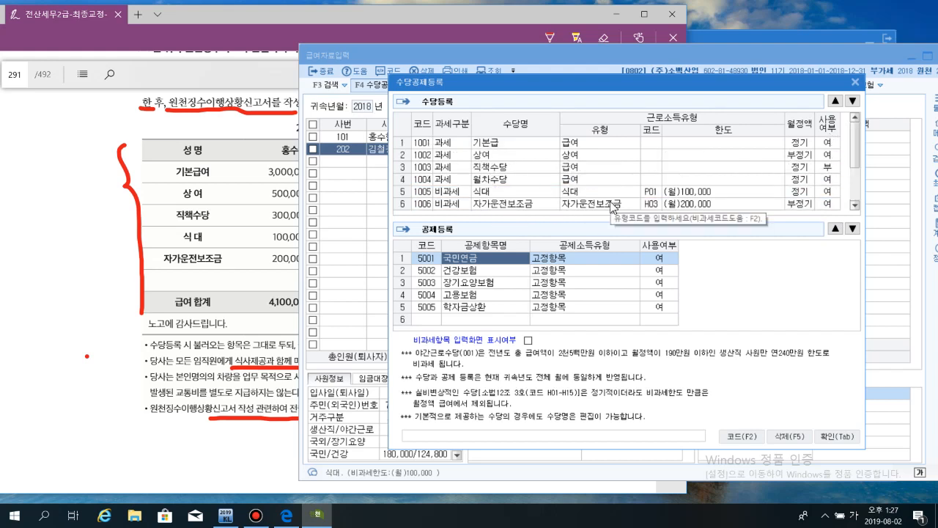
click(829, 168)
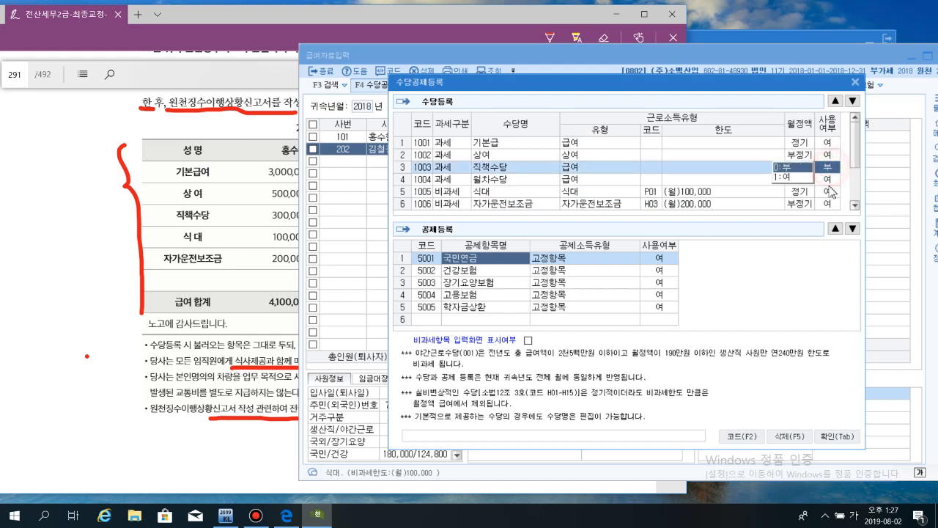
click(824, 182)
click(827, 185)
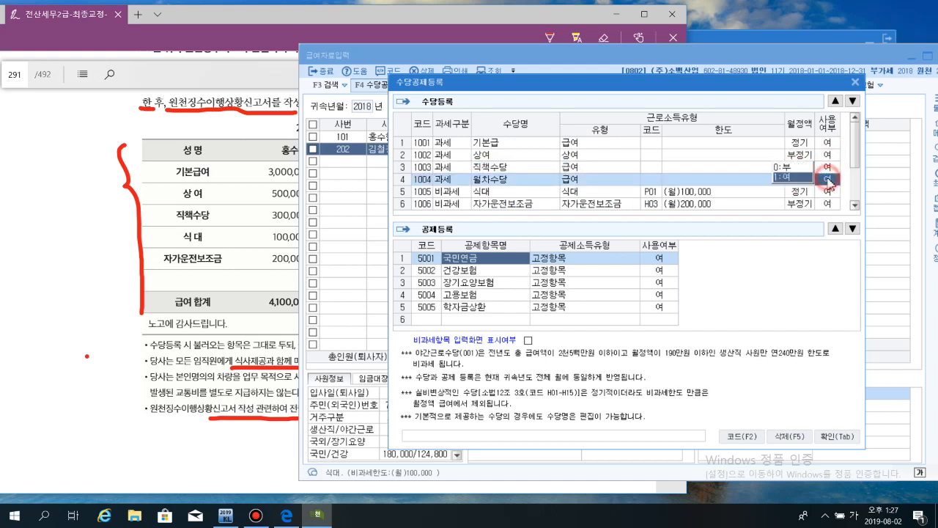
click(801, 177)
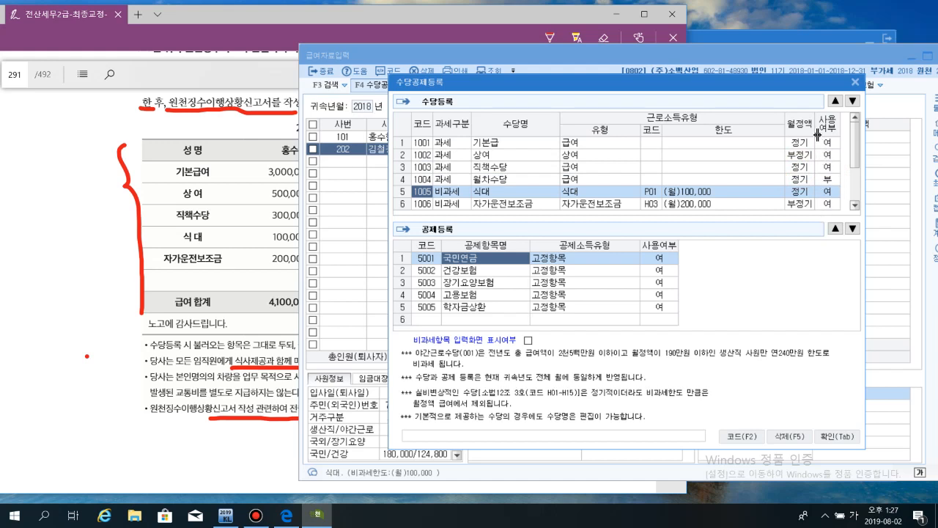
Set 사용여부 to 부 for the non-taxable 식대 and 야간근로수당 rows in 수당등록
click(826, 193)
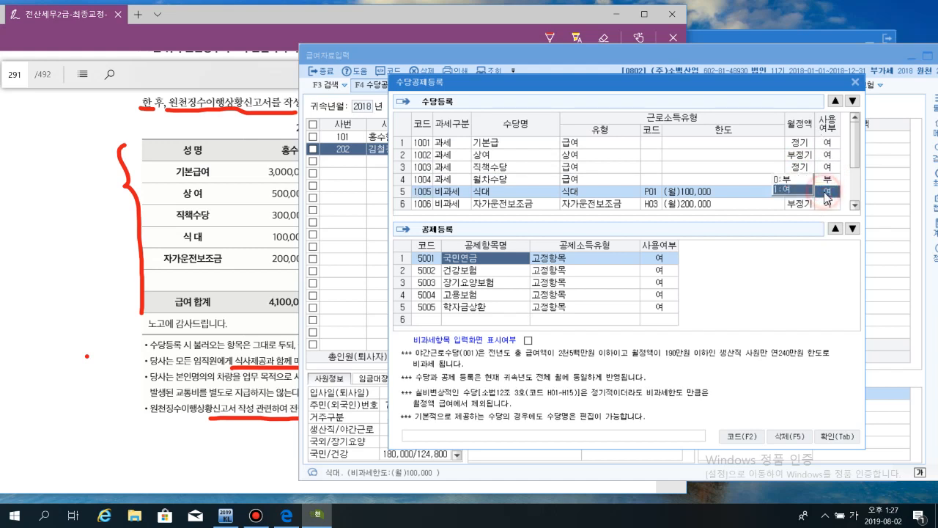
click(783, 179)
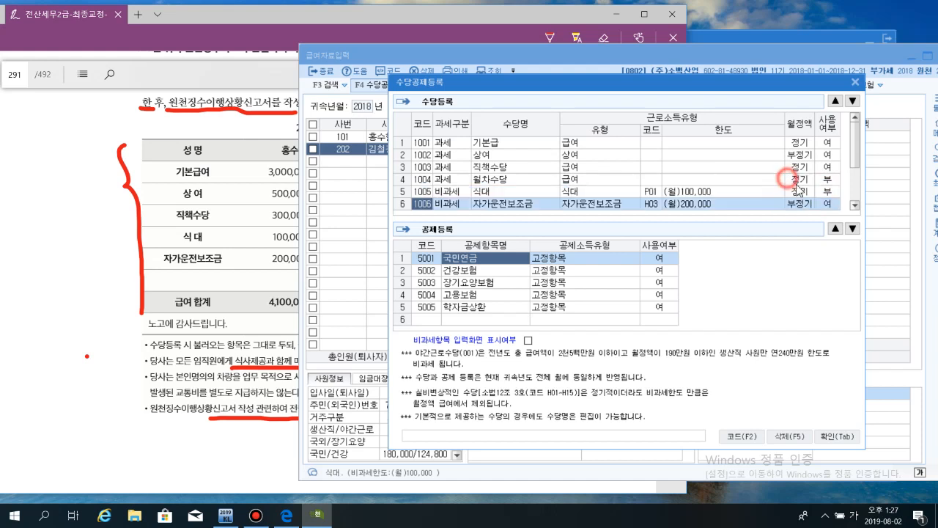
scroll(819, 184, down, 1)
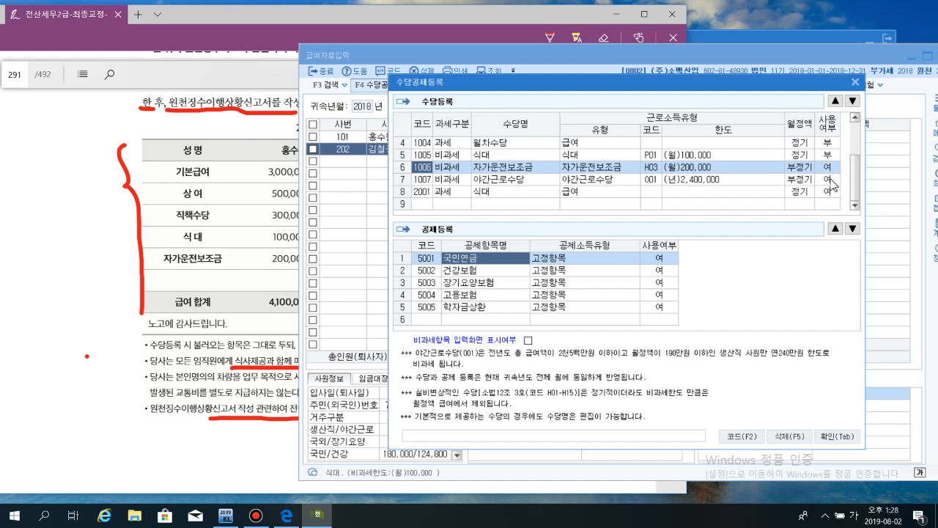
click(831, 179)
click(798, 180)
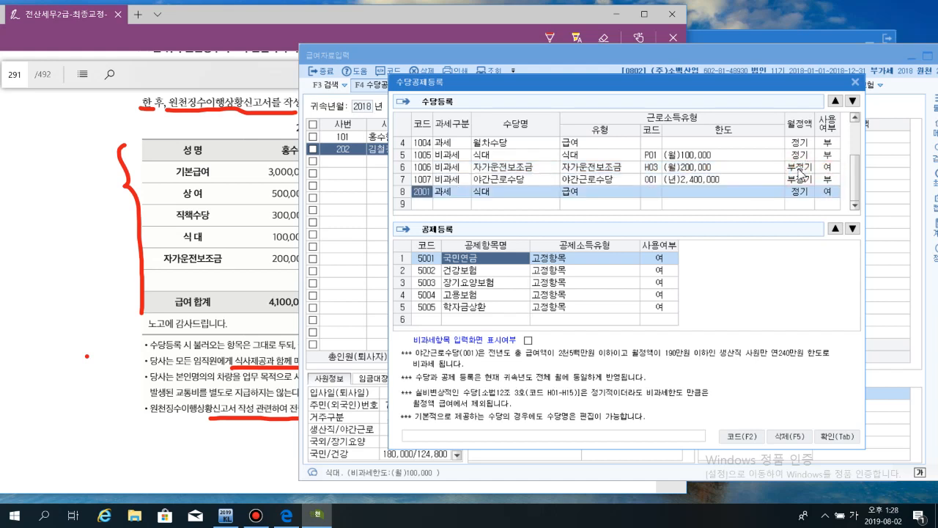
Keep the taxable 식대 allowance at 사용여부 여 and confirm the 수당공제등록 settings
click(824, 192)
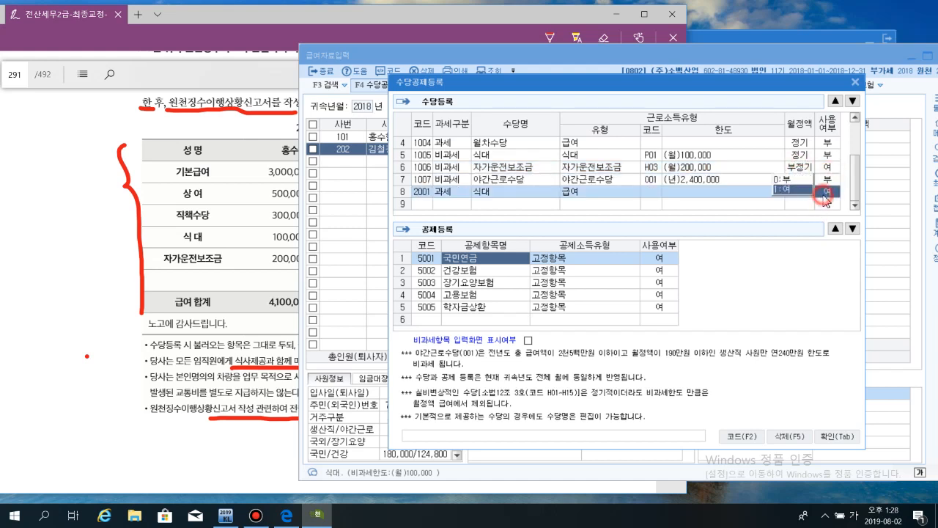
click(804, 189)
click(783, 189)
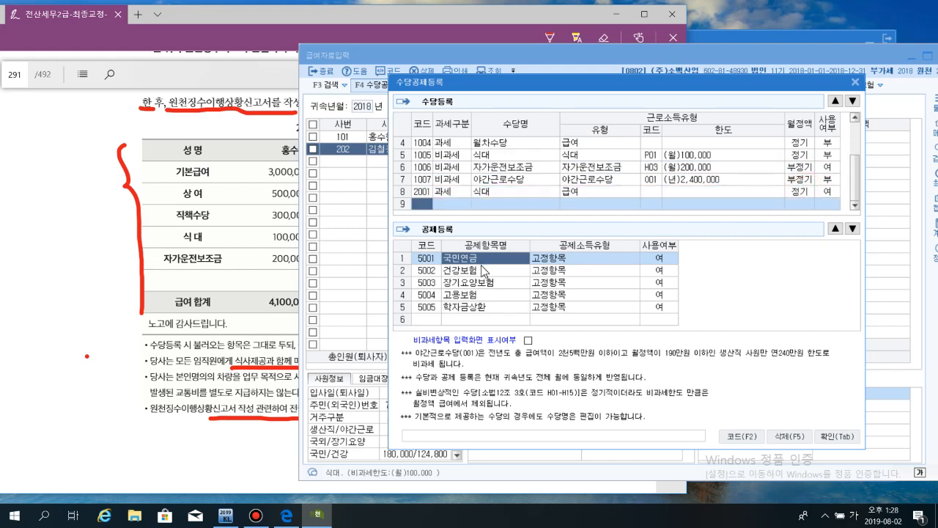
click(484, 271)
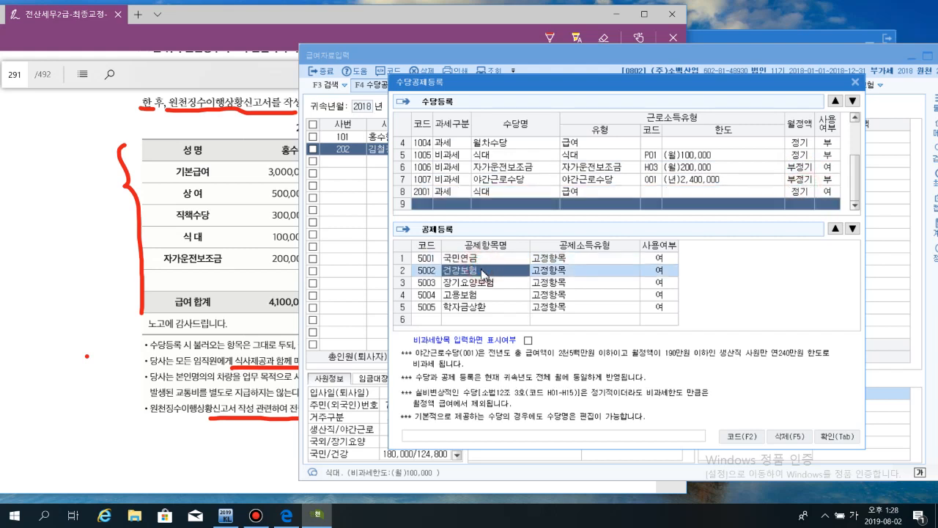
click(834, 438)
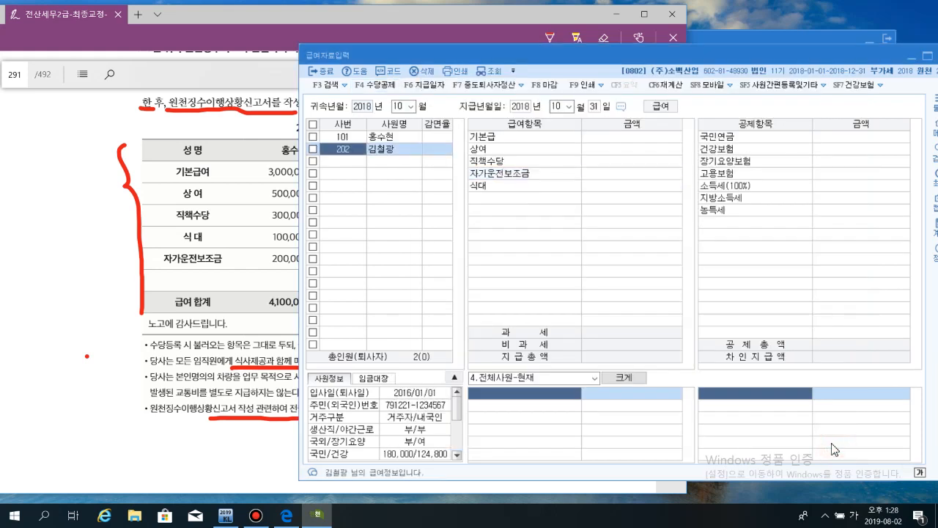
Select the first listed employee for payroll entry and bracket the payslip's pay amounts in the textbook
click(402, 140)
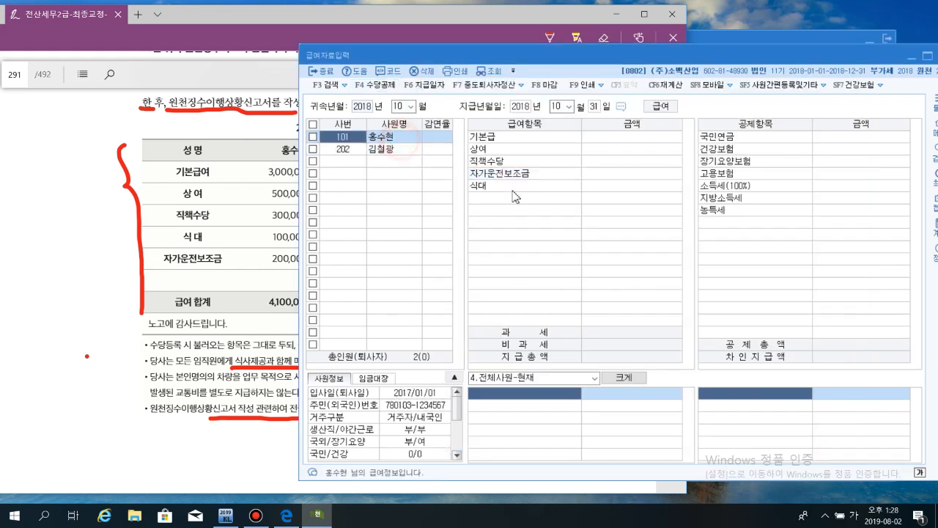
click(515, 188)
click(497, 188)
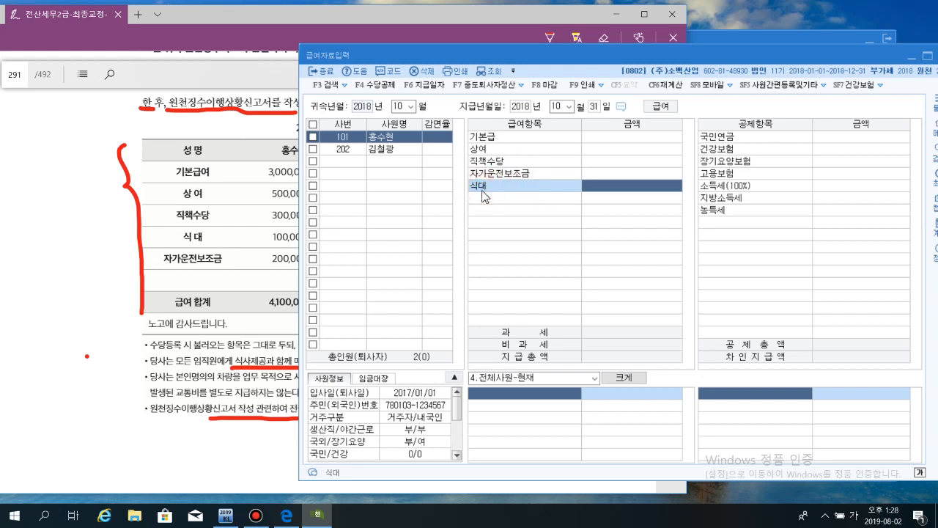
click(480, 186)
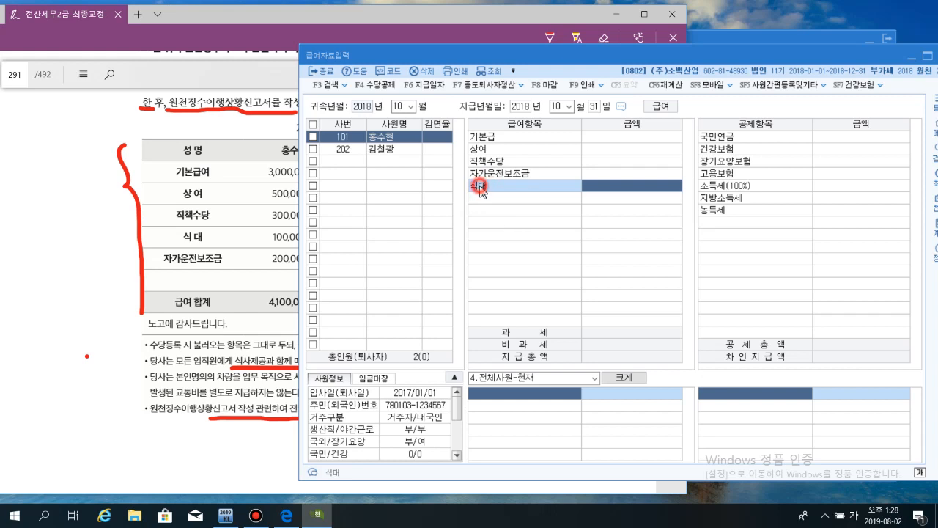
click(614, 136)
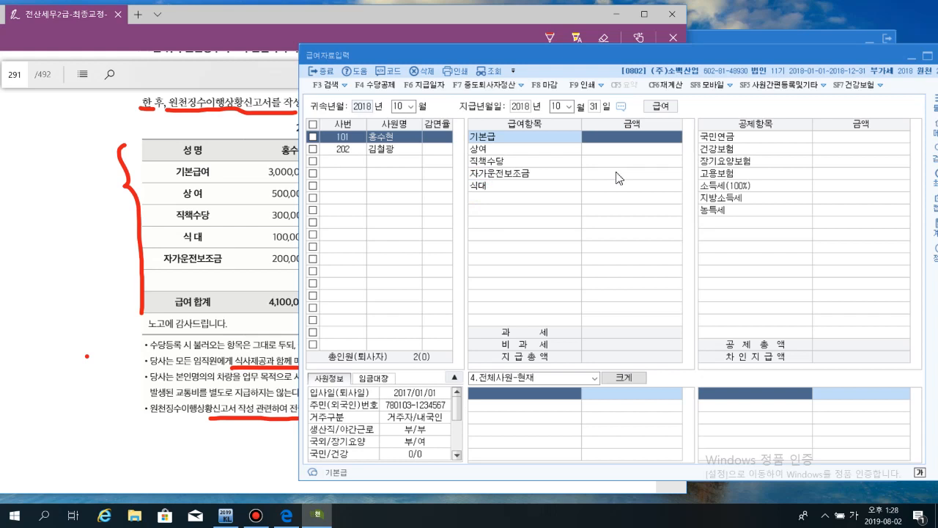
click(112, 210)
drag(262, 146, 253, 185)
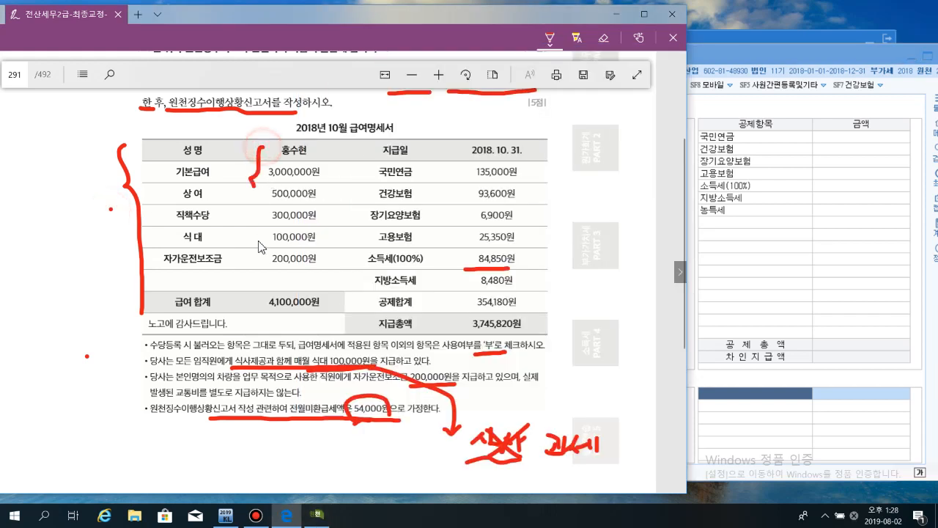
Enter the first employee's 기본급 as 3,000,000, 상여 as 500,000 and 직책수당 as 300,000 in 급여자료입력
click(770, 197)
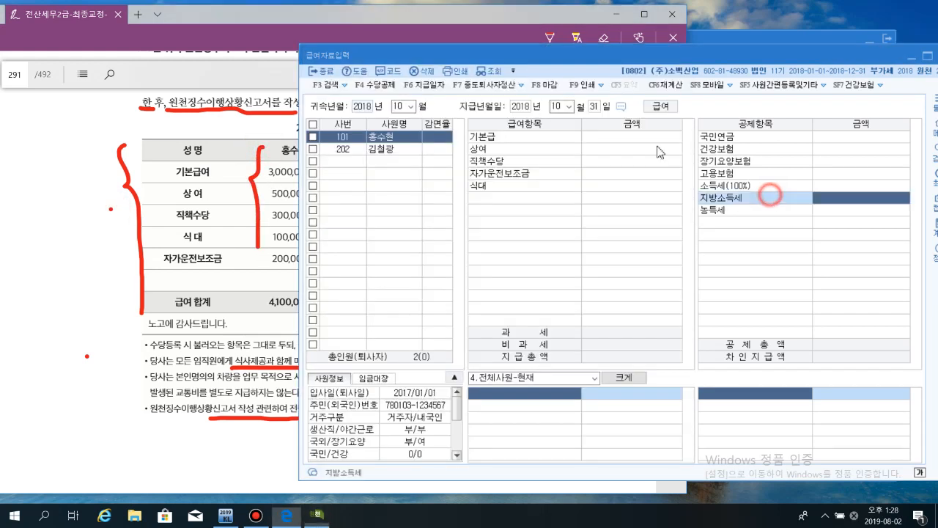
click(645, 135)
text(3000000)
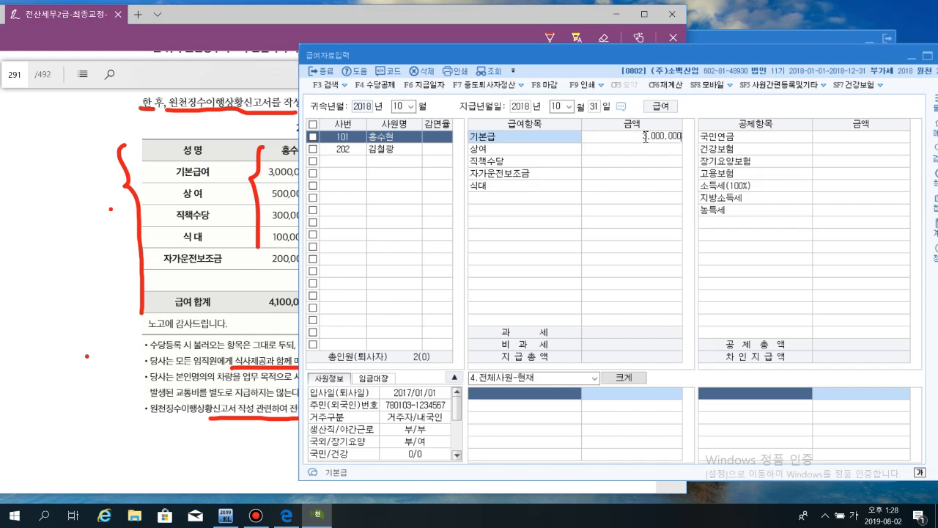
key(Return)
text(5000000)
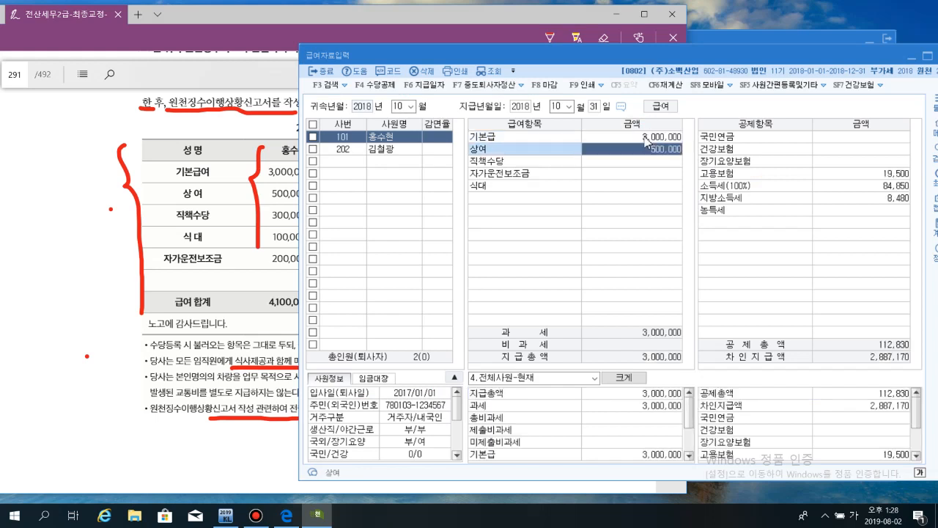
key(Return)
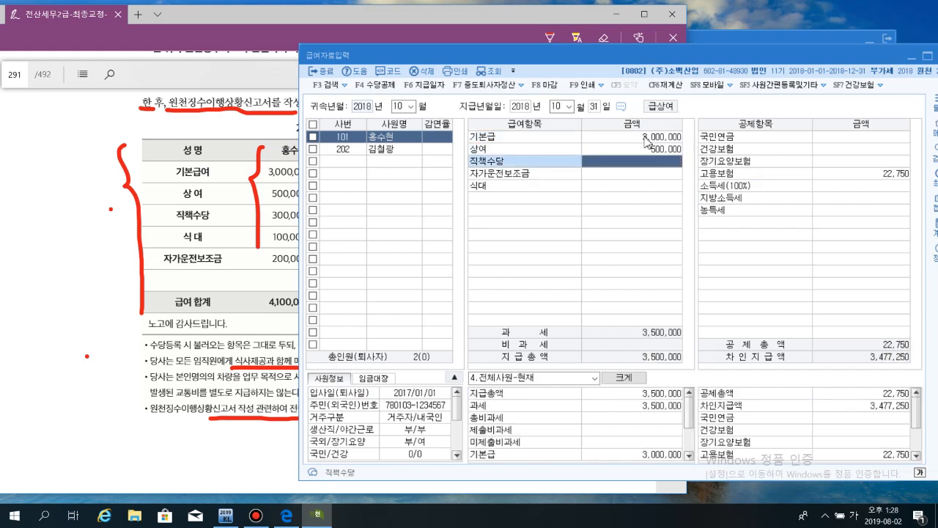
text(3000000)
key(Return)
Enter 자가운전보조금 as 200,000 and 식대 as 100,000 for the first employee
text(20)
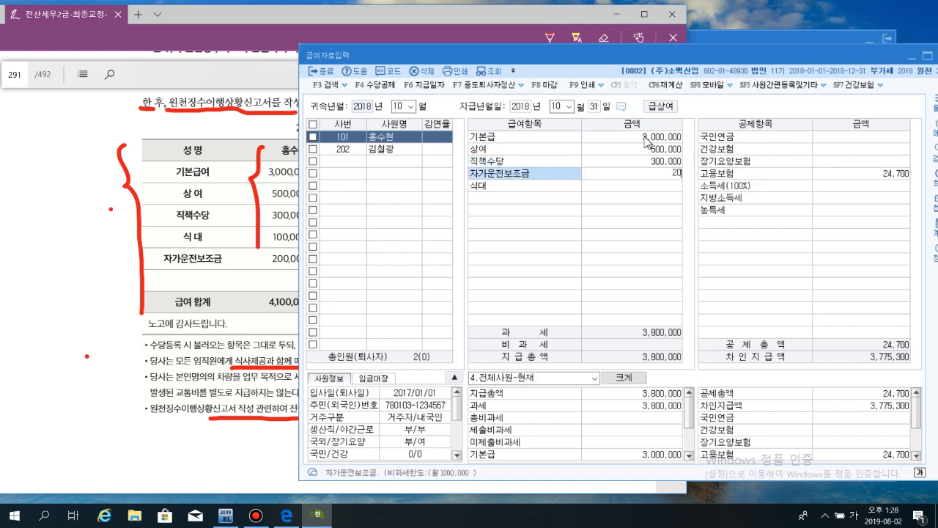
text(0,000)
key(Return)
text(100000)
key(Return)
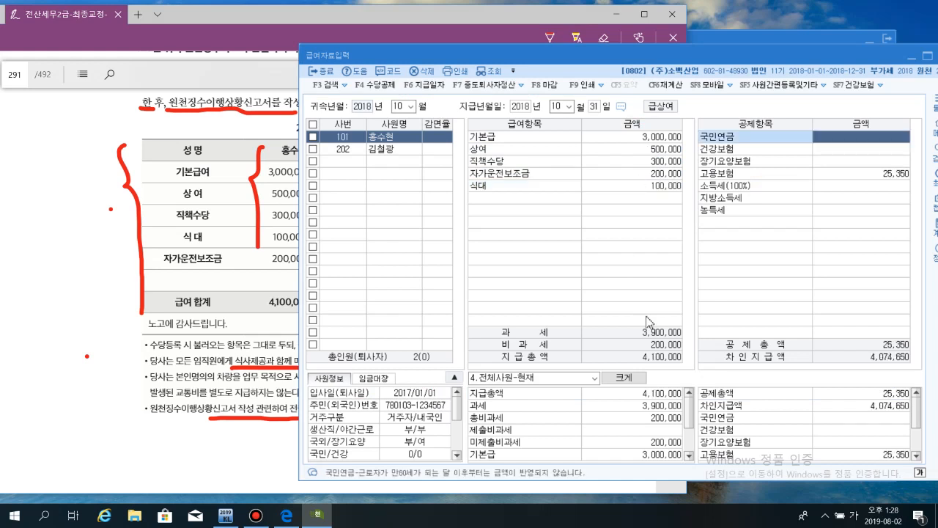
Compare the entered pay items with the 과세 and 총비과세 totals, checking how 자가운전보조금 and 식대 are classified
click(645, 139)
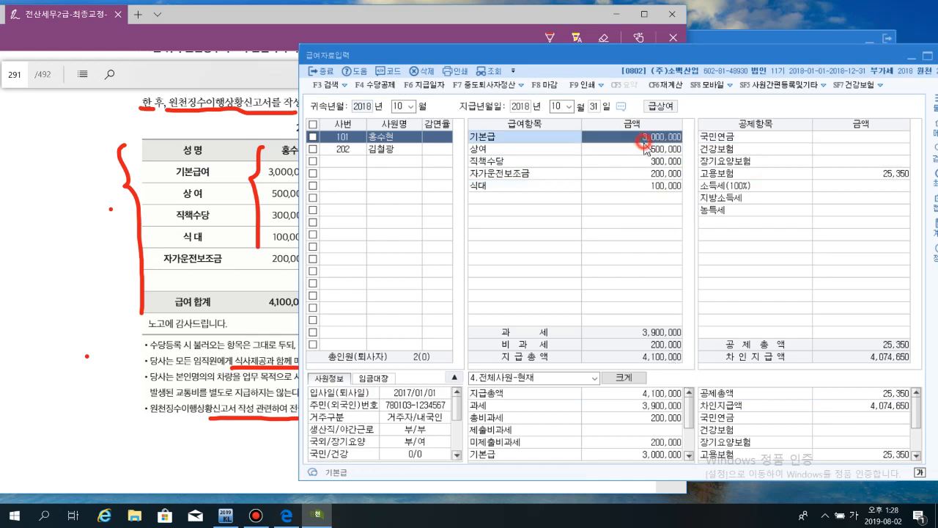
click(645, 161)
click(630, 418)
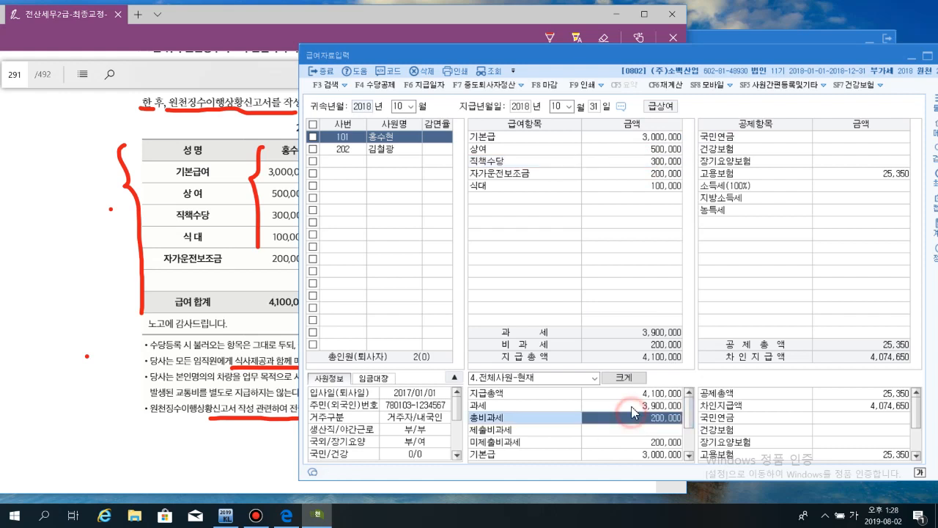
click(630, 405)
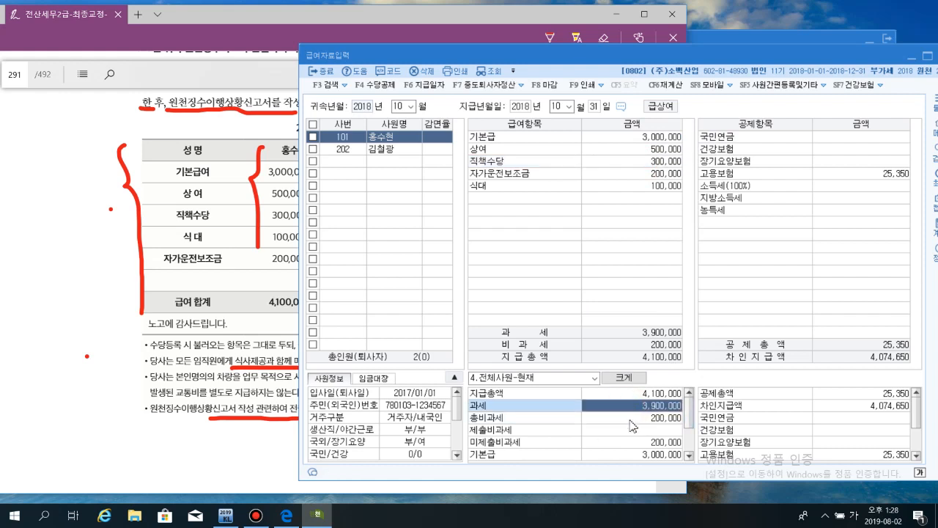
click(631, 419)
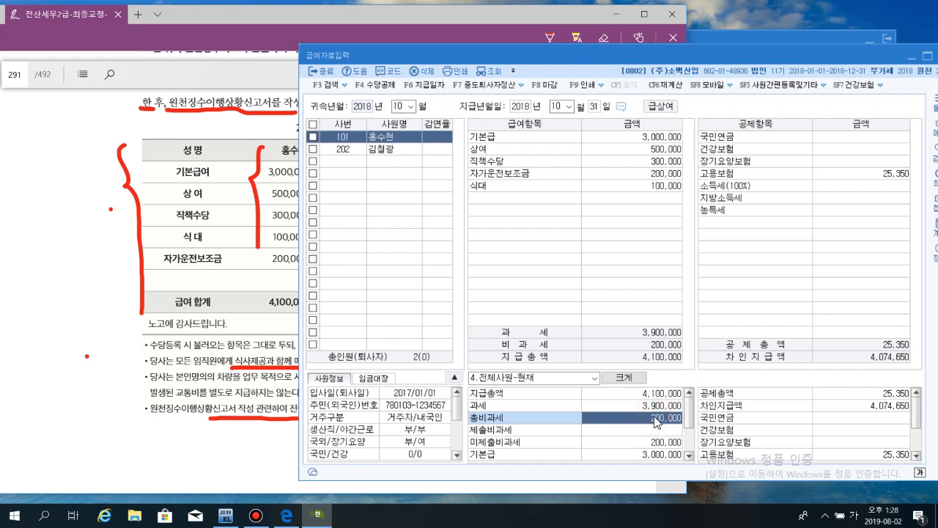
click(668, 176)
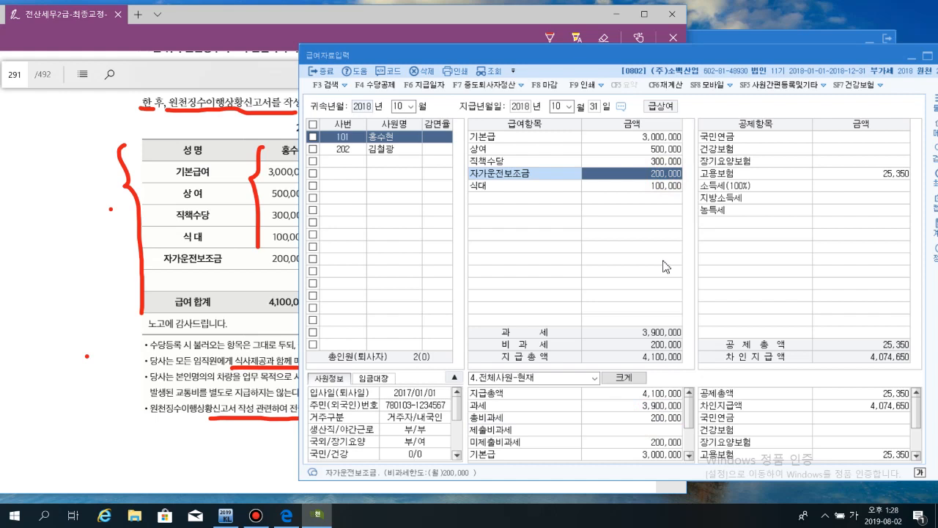
click(650, 188)
click(650, 176)
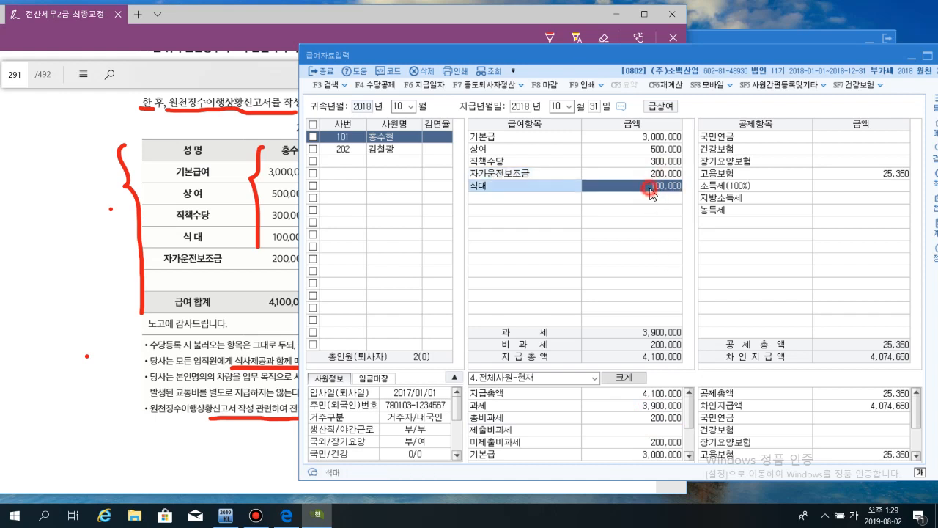
click(606, 189)
click(651, 186)
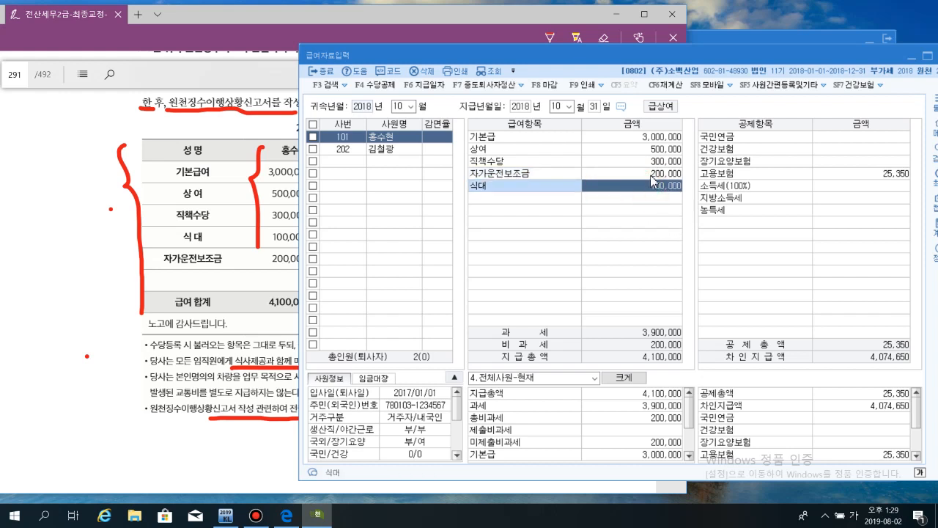
click(651, 419)
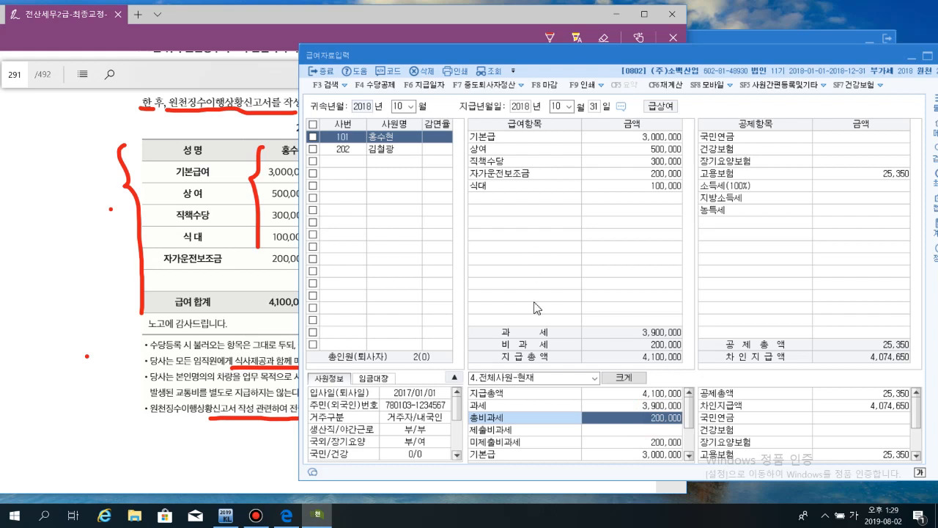
click(656, 411)
click(651, 419)
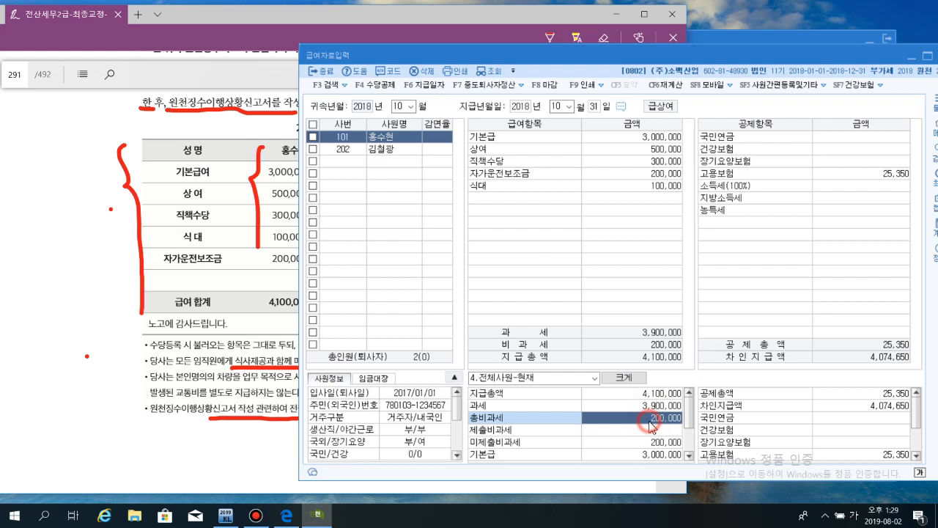
click(659, 174)
click(649, 162)
click(651, 186)
click(651, 174)
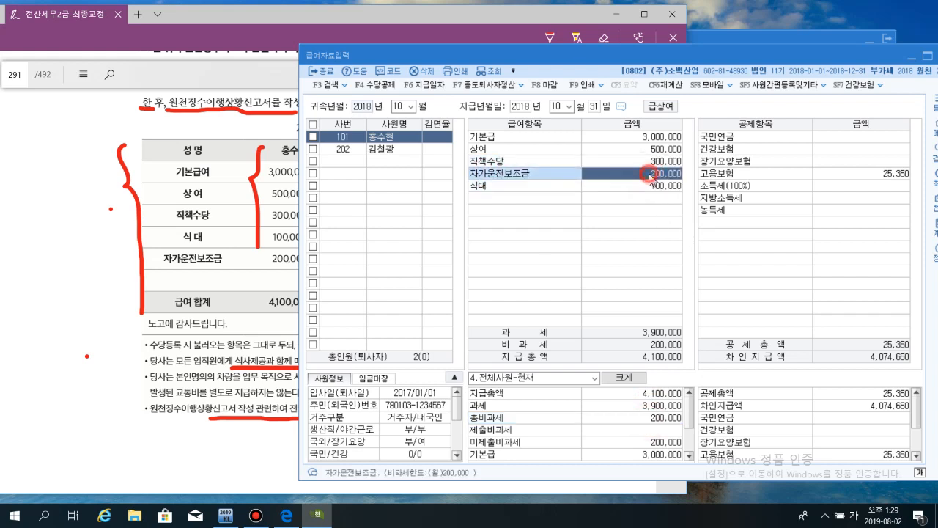
click(639, 417)
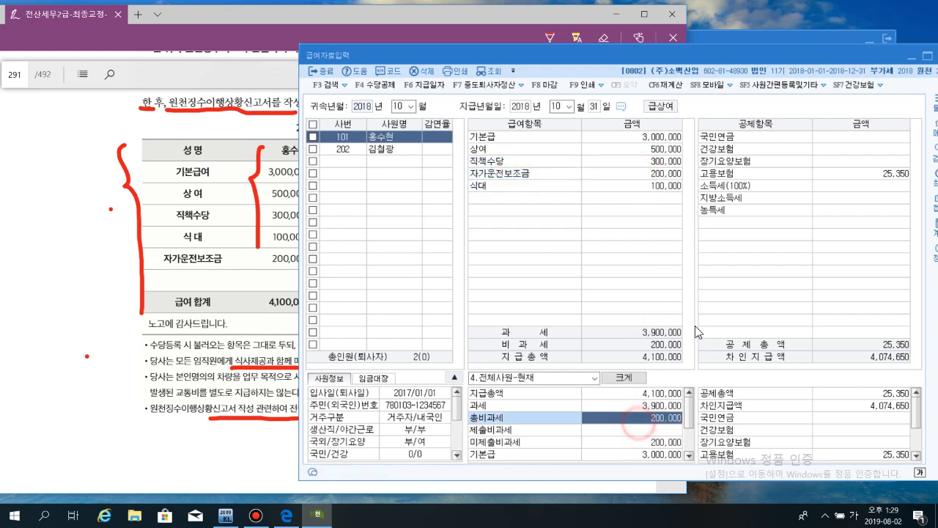
click(663, 176)
click(528, 187)
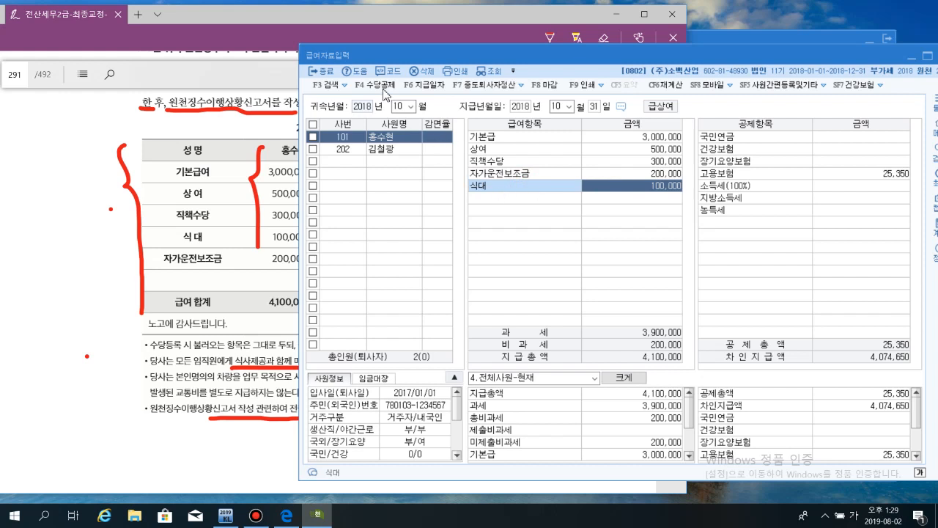
Reopen 수당공제등록 to check the tax classification of the added 식대 row, and return to 급여자료입력
click(382, 86)
click(515, 192)
scroll(515, 192, down, 1)
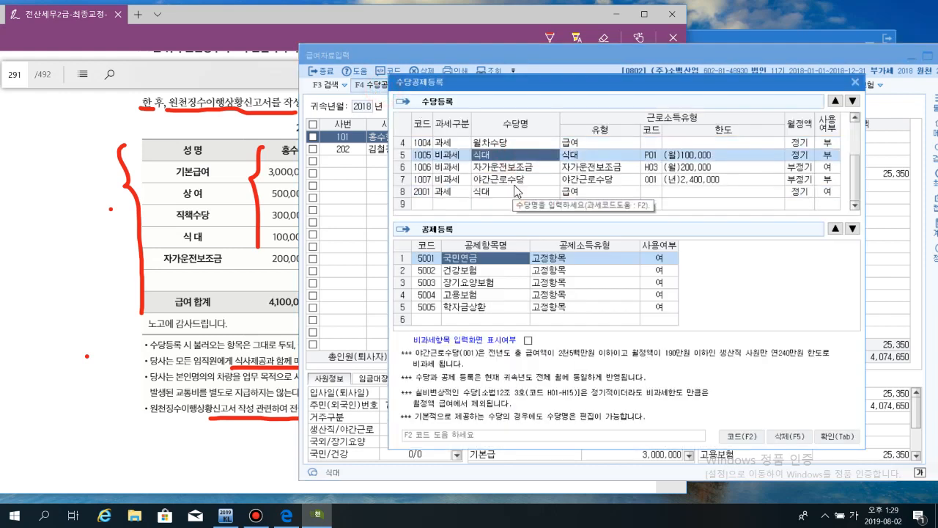
click(517, 192)
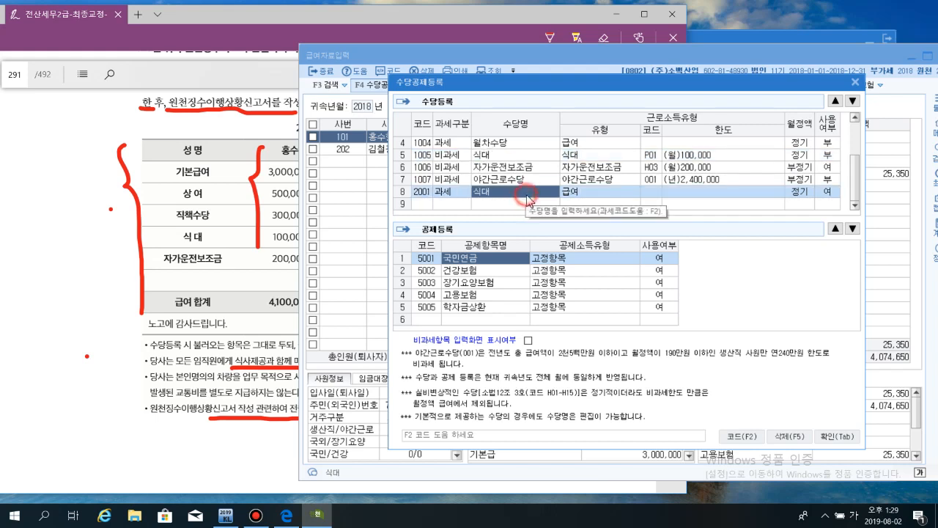
click(445, 193)
click(520, 193)
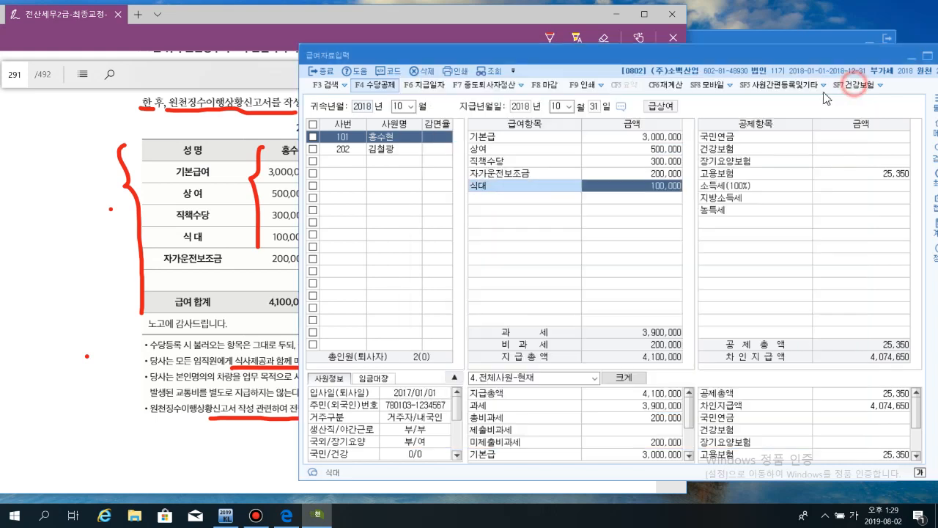
click(854, 81)
drag(744, 57, 661, 26)
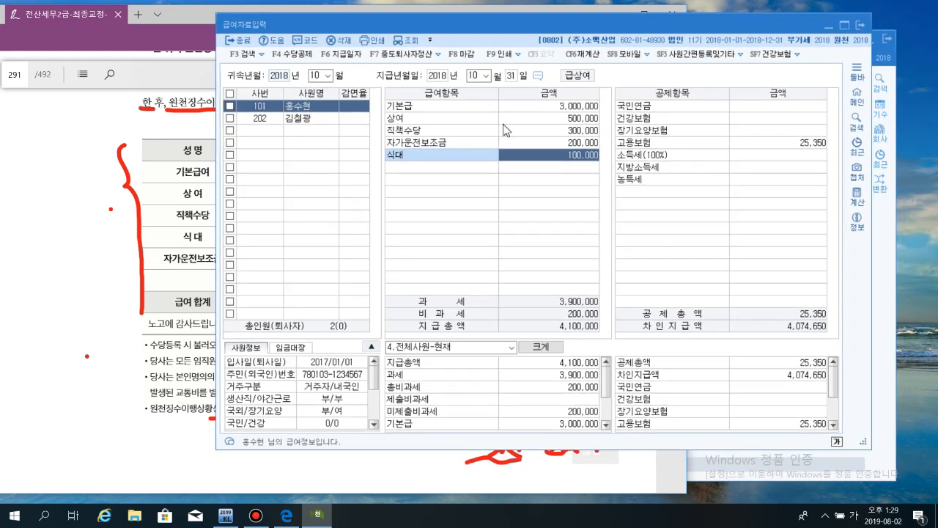
Enter the first employee's 국민연금 deduction as 135,000 in 급여자료입력
click(473, 93)
click(779, 108)
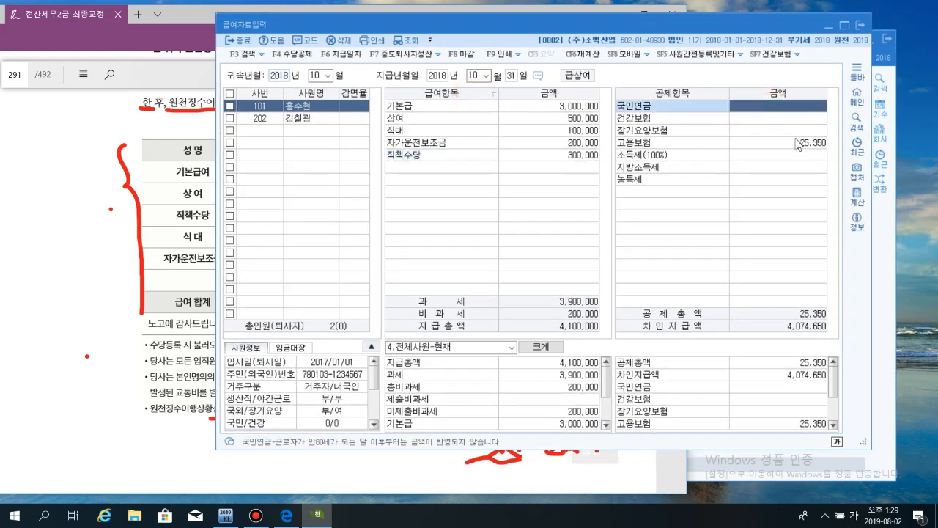
text(1,)
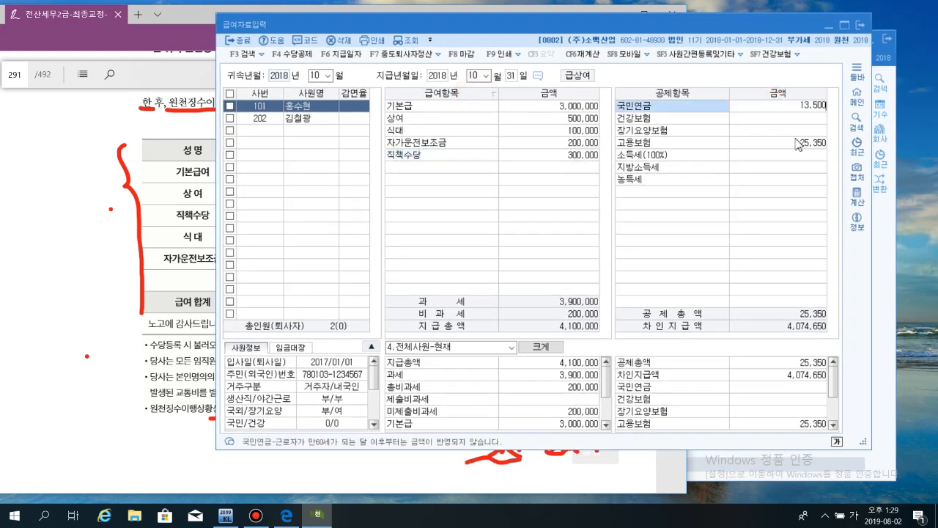
text(350,000)
key(Return)
key(Up)
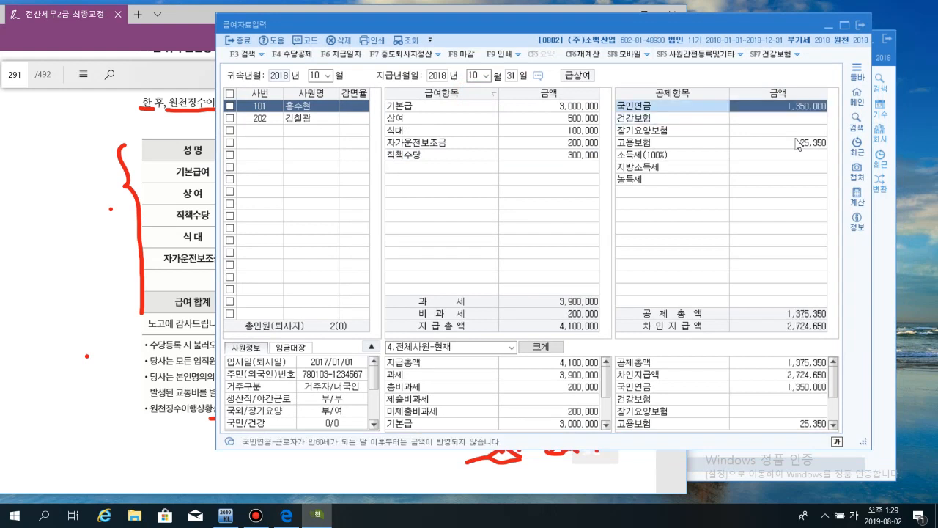
text(135000)
key(Return)
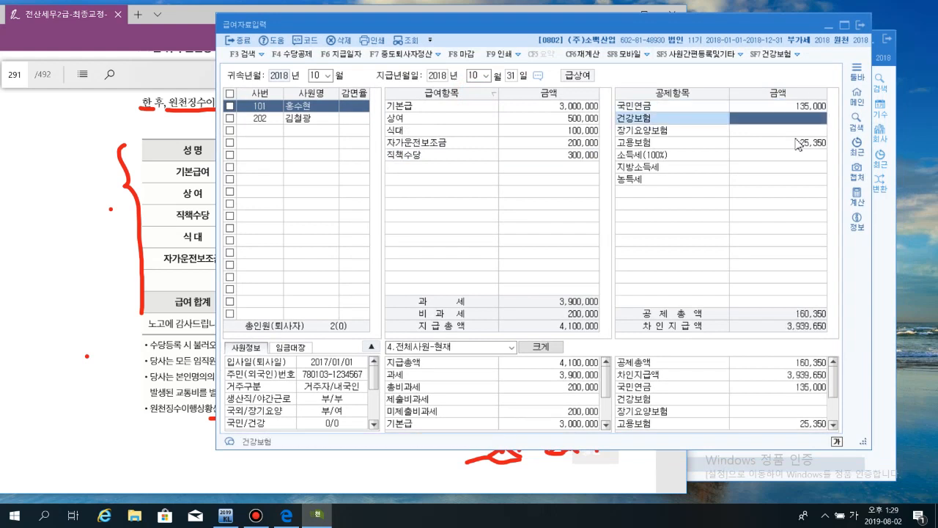
Enter the first employee's 건강보험 as 93,600, 고용보험 as 25,350 and 소득세 as 84,850, accepting the 장기요양보험 amount
text(93,600)
key(Return)
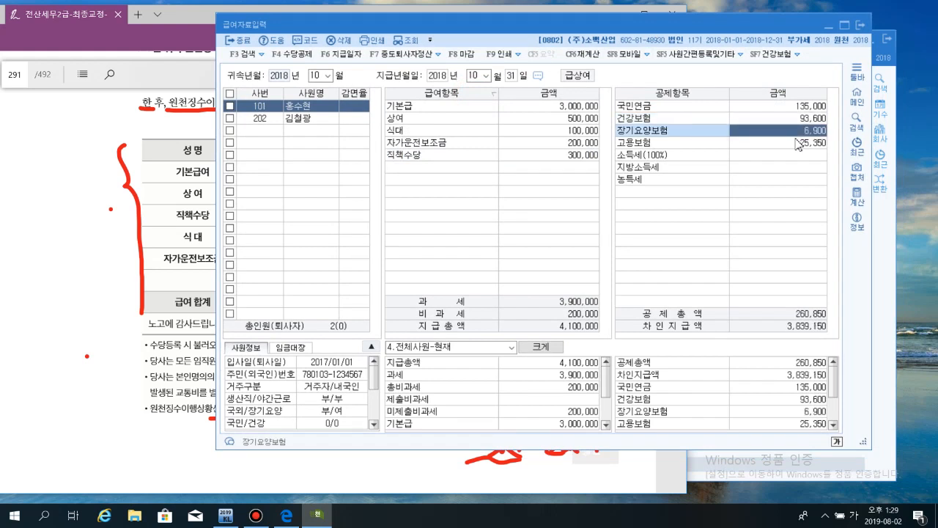
key(Return)
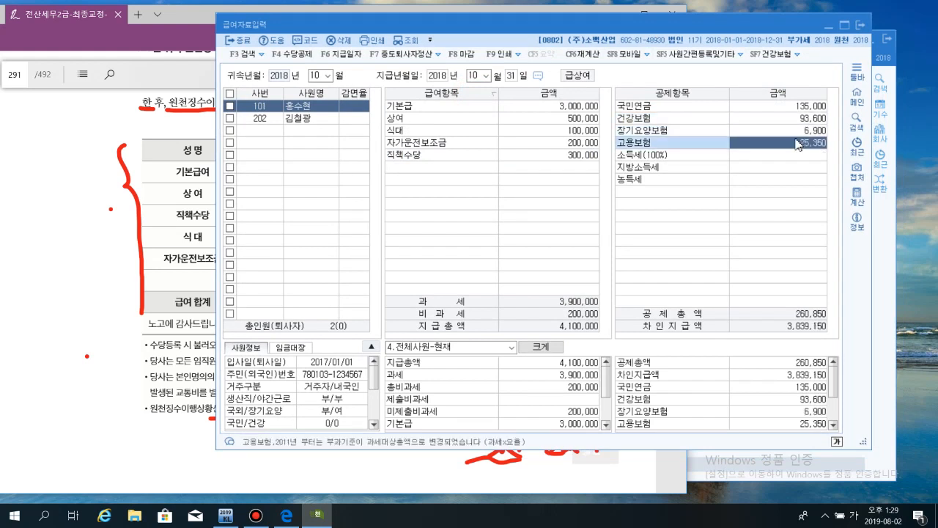
text(25)
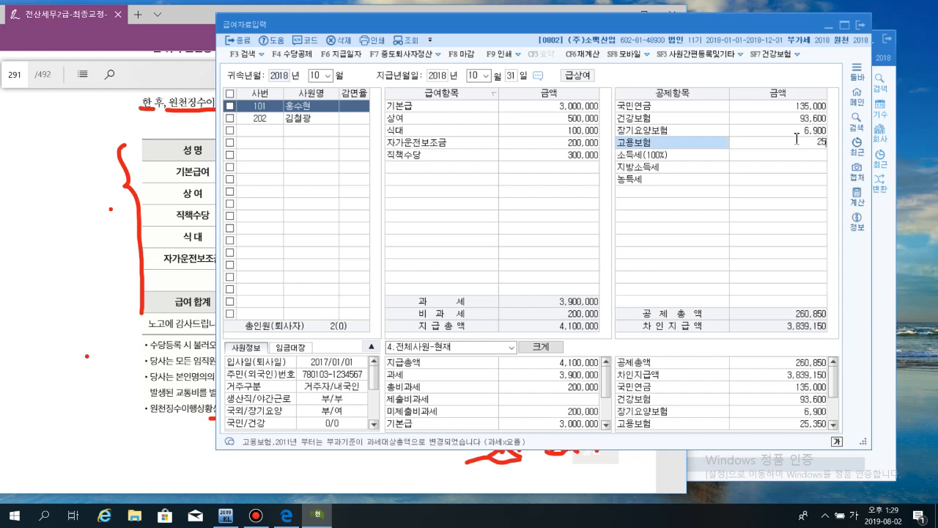
key(Return)
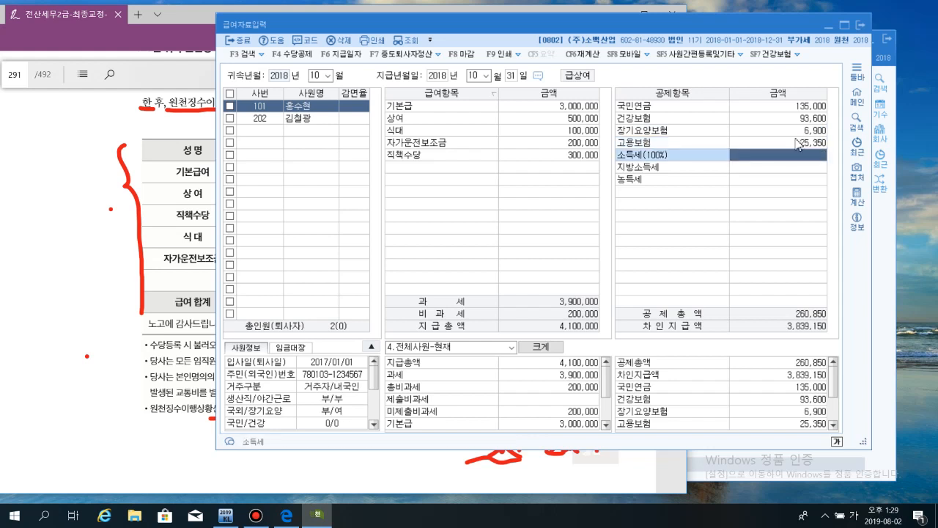
text(84,850)
key(Return)
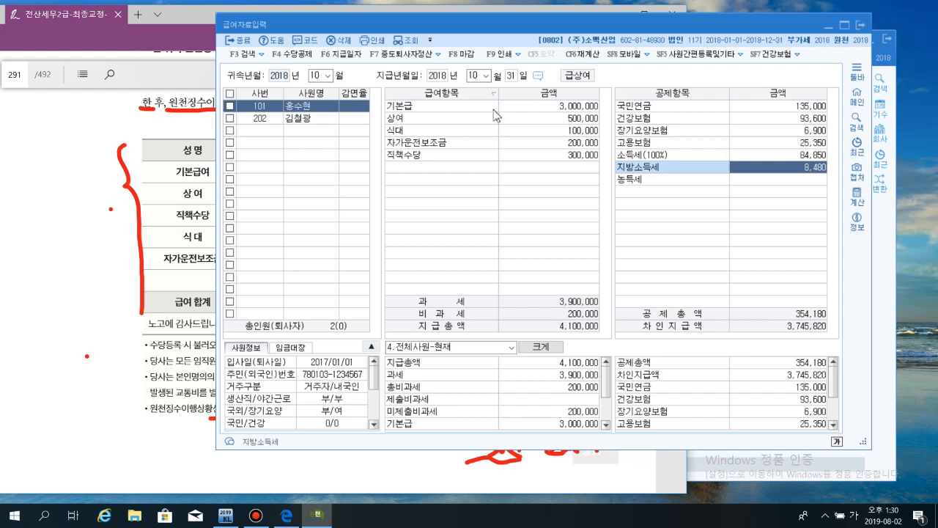
Leave 급여자료입력 and open 원천징수이행상황신고서 from the payroll income management group
click(429, 106)
click(661, 99)
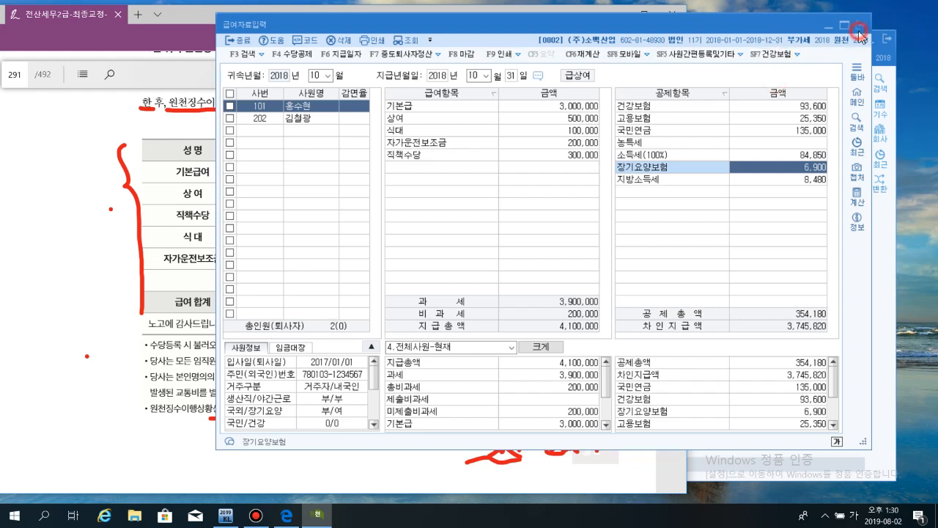
click(829, 24)
click(755, 38)
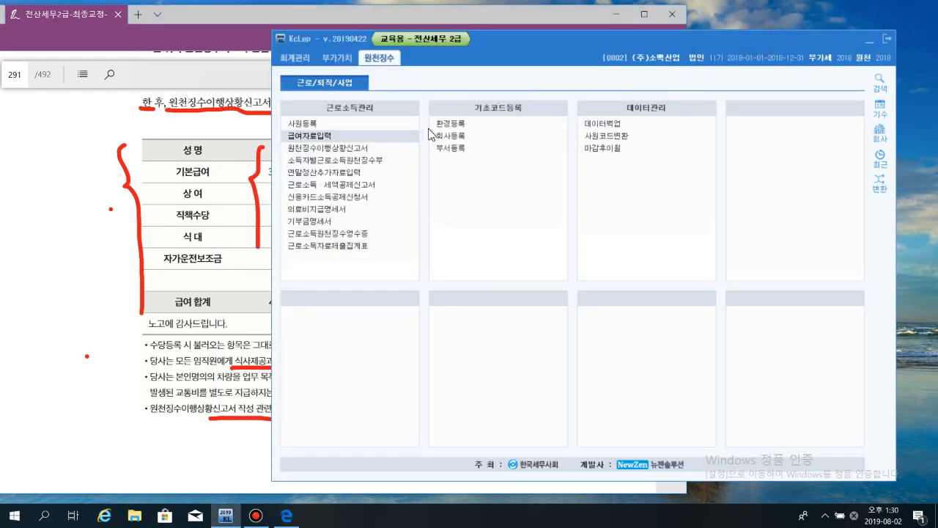
click(348, 148)
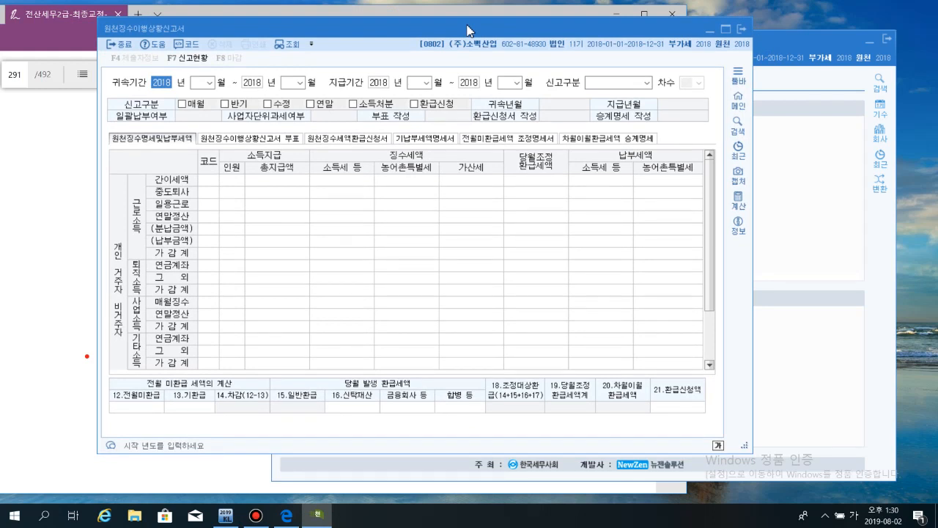
Load the report with 귀속기간 and 지급기간 both set to October 2018 and 신고구분 set to 1.정기신고
key(Return)
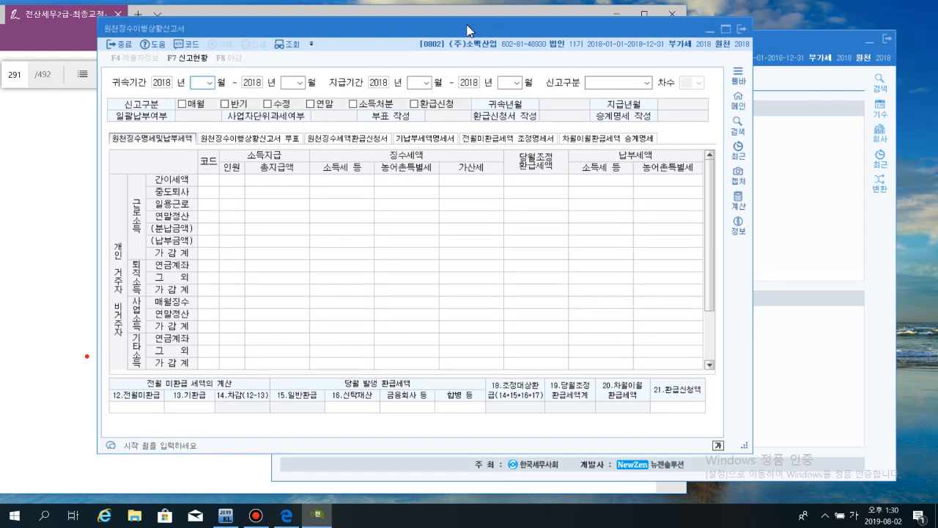
text(10)
key(Return)
key(Return)
text(10)
key(Return)
key(Return)
text(10)
key(Return)
key(Return)
text(10)
key(Return)
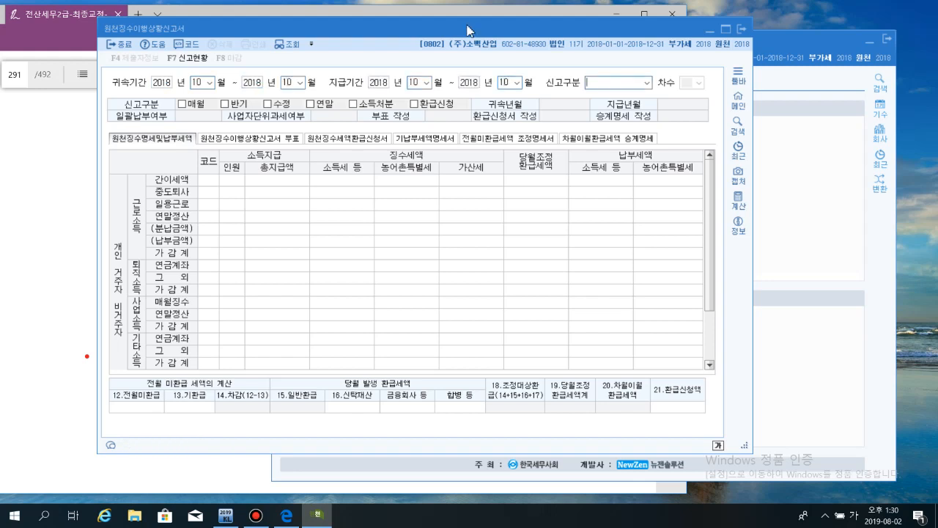
key(Return)
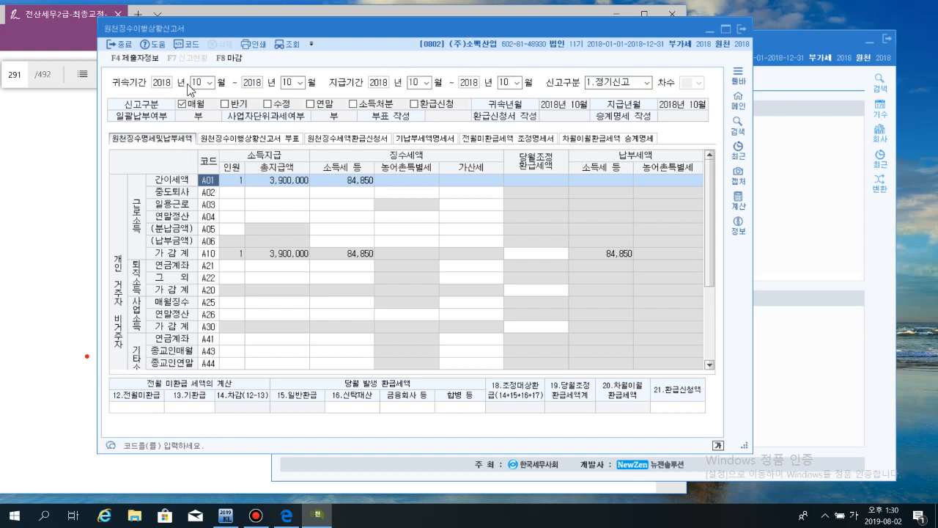
Reload the report by re-entering the same October 2018 귀속기간 and 지급기간 with 1.정기신고
click(198, 80)
key(n)
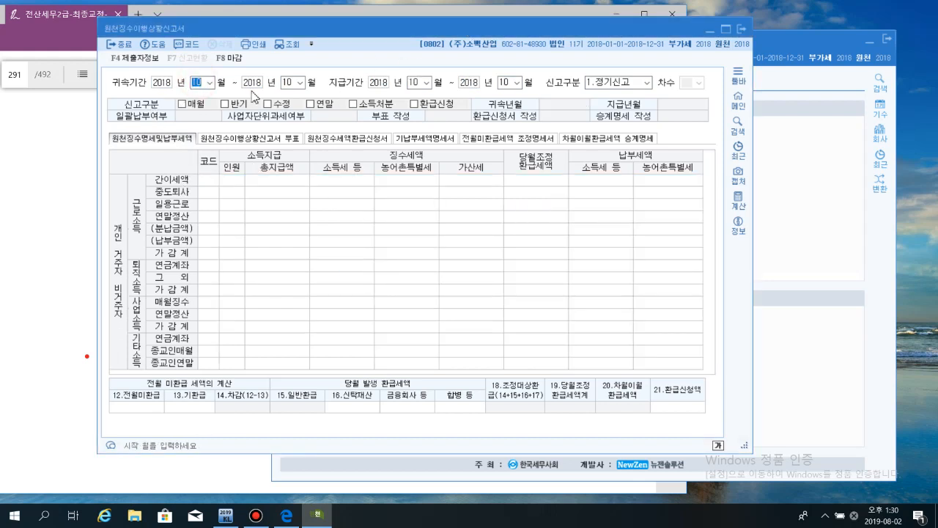
key(Return)
key(Return)
key(Return)
key(Return)
key(Return)
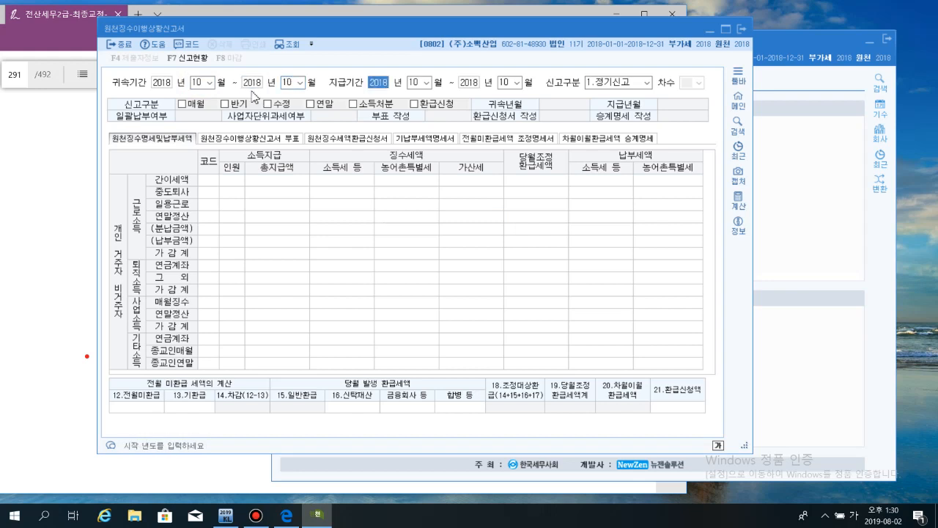
key(Return)
key(Return)
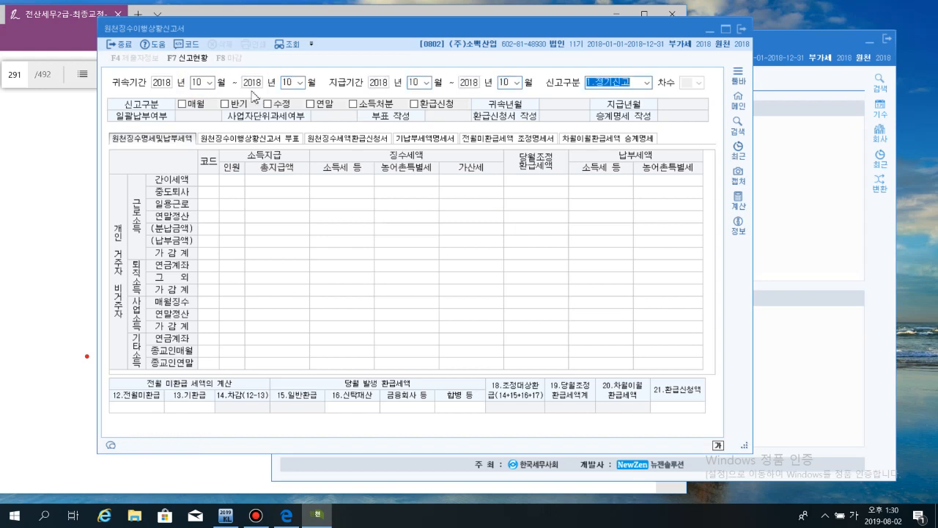
key(Return)
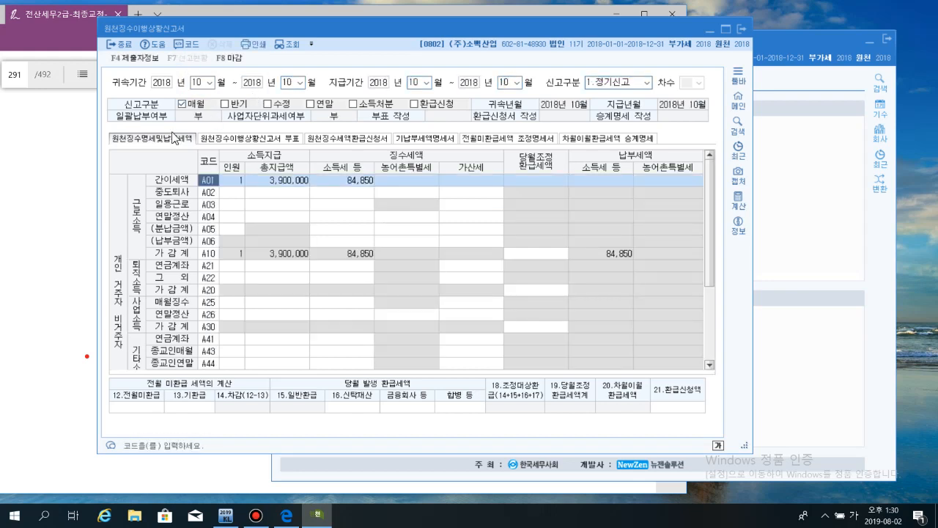
Enter 12.전월미환급 as 54,000 in the prior-month unrefunded tax section of 원천징수이행상황신고서
click(131, 218)
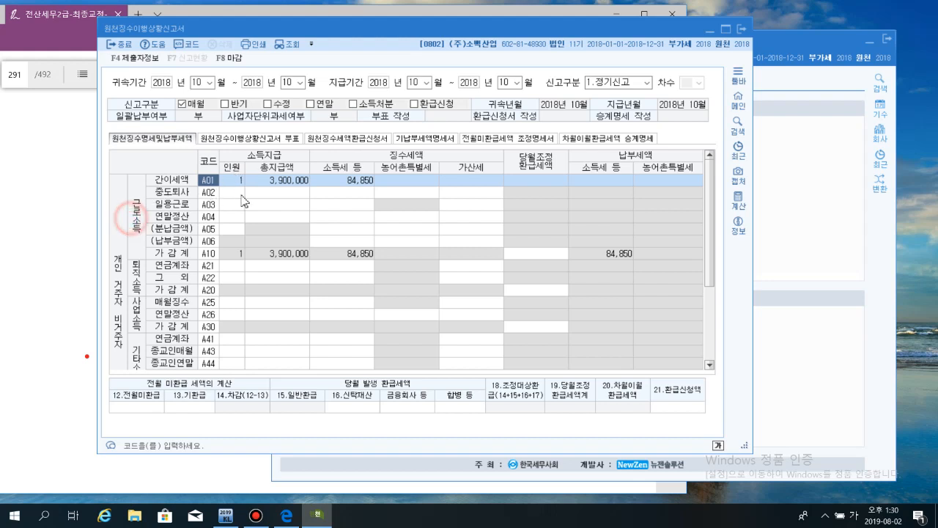
click(174, 182)
click(269, 182)
click(349, 183)
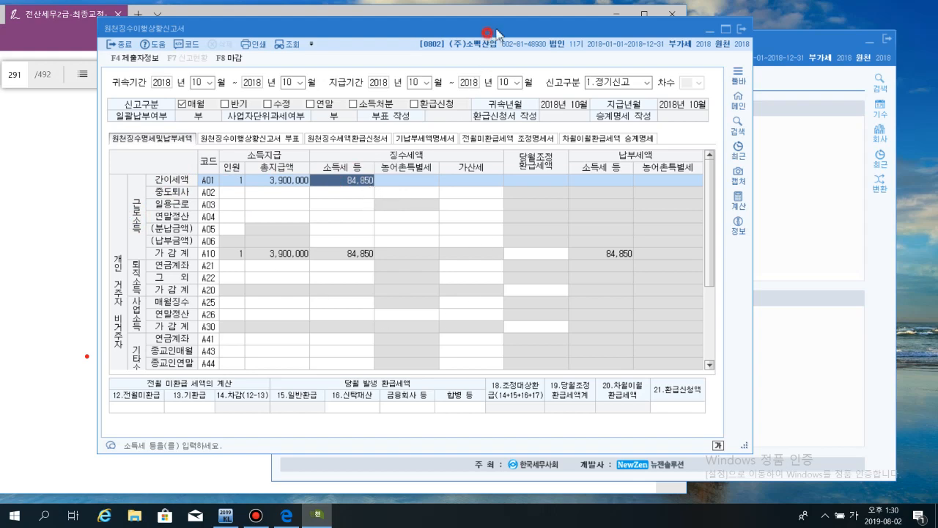
drag(489, 33, 524, 24)
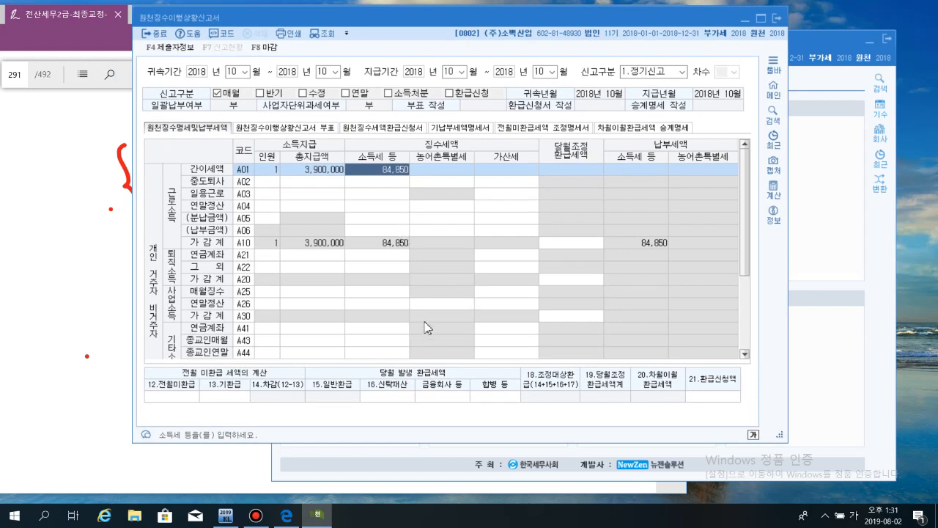
click(172, 396)
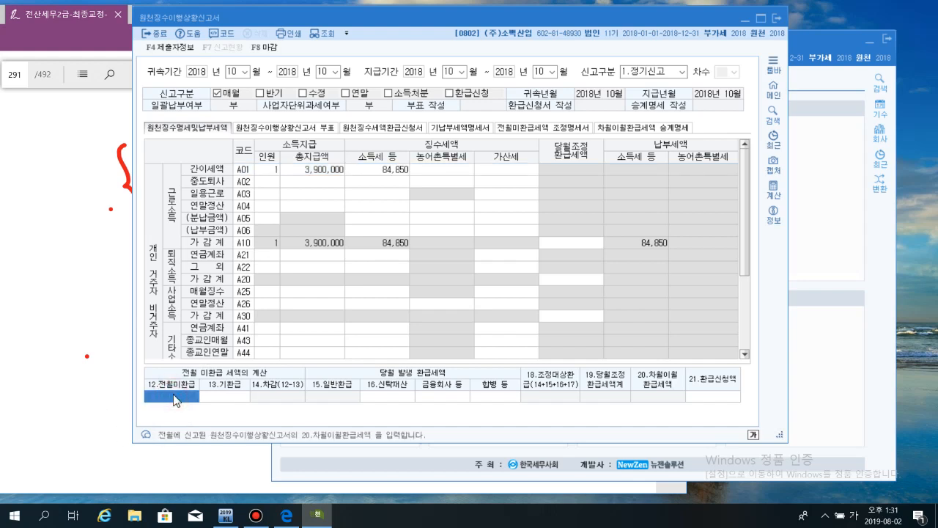
text(540000)
key(Return)
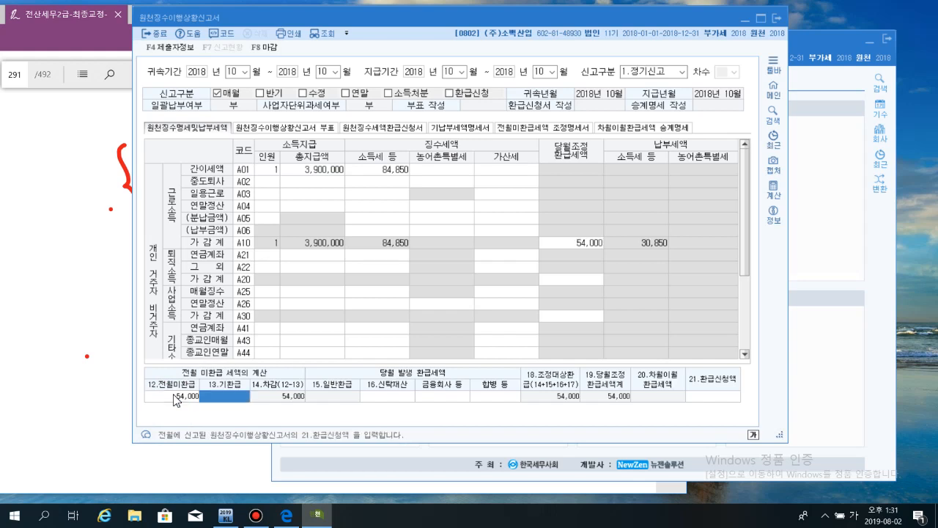
Compare 총지급액 and 소득세 등 in rows A01 and A10 with 전월미환급 and the resulting 납부세액
click(385, 248)
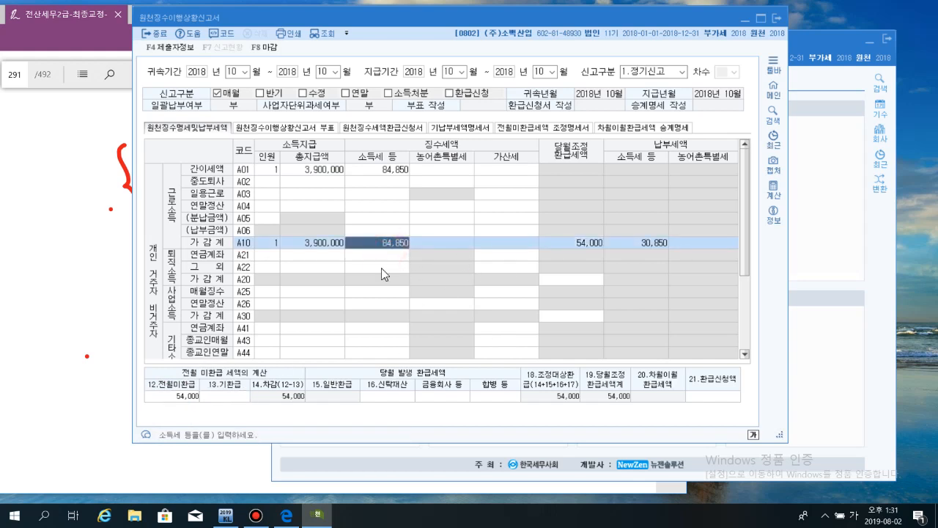
click(309, 248)
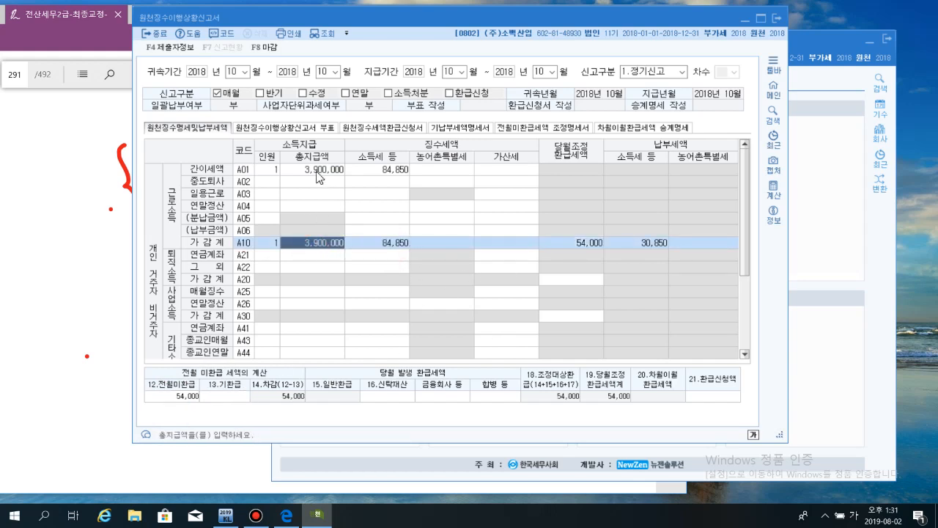
click(320, 175)
click(310, 206)
click(321, 171)
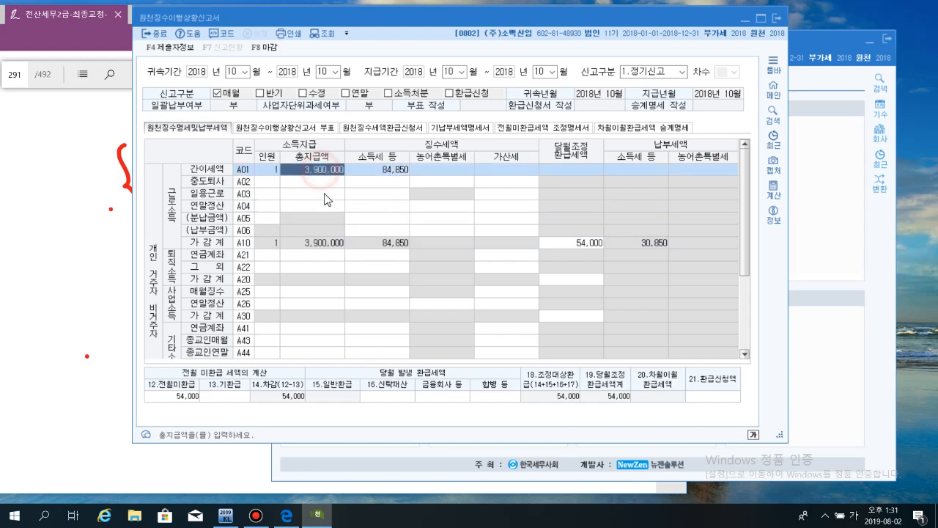
click(390, 171)
click(389, 244)
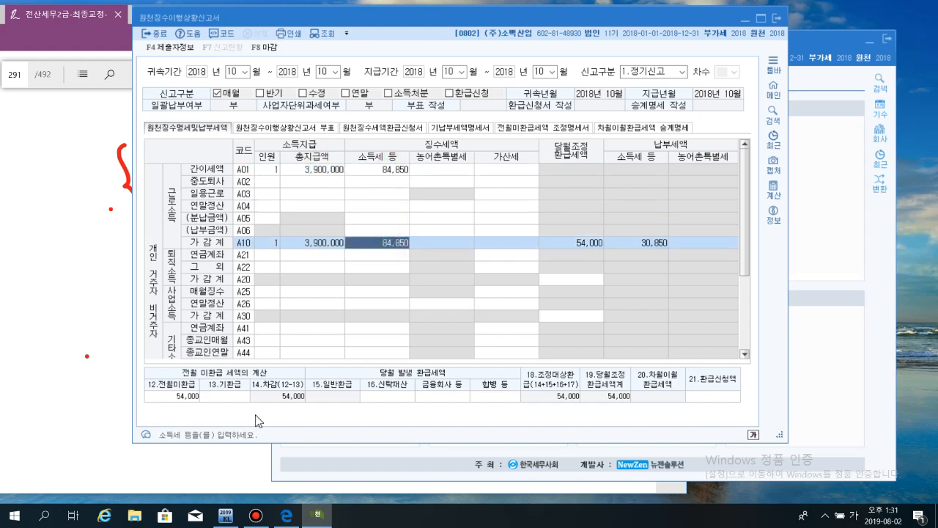
click(194, 398)
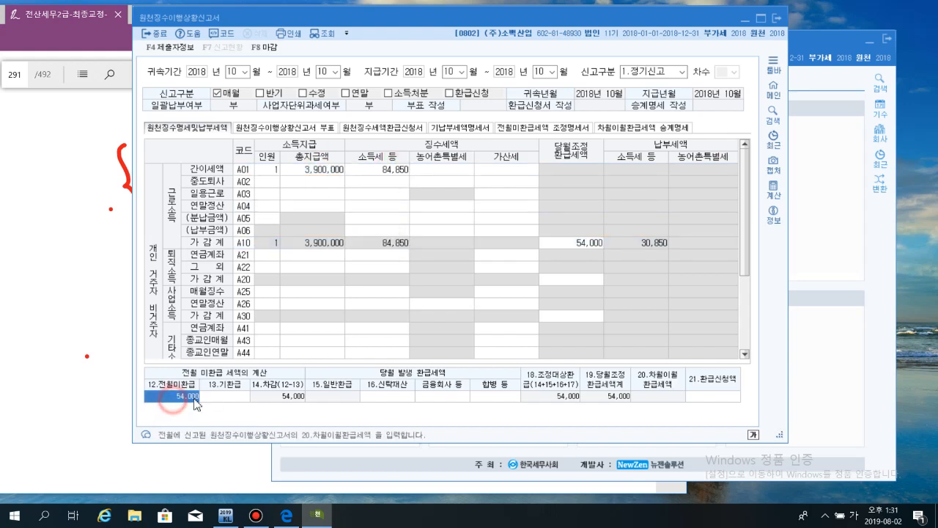
click(389, 244)
click(648, 244)
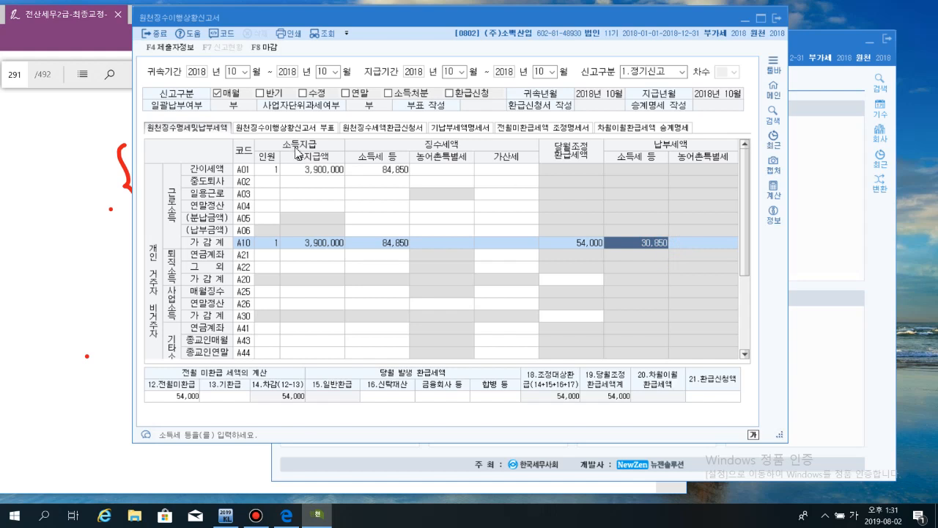
Finalize the October 2018 원천징수이행상황신고서 with 마감
click(265, 47)
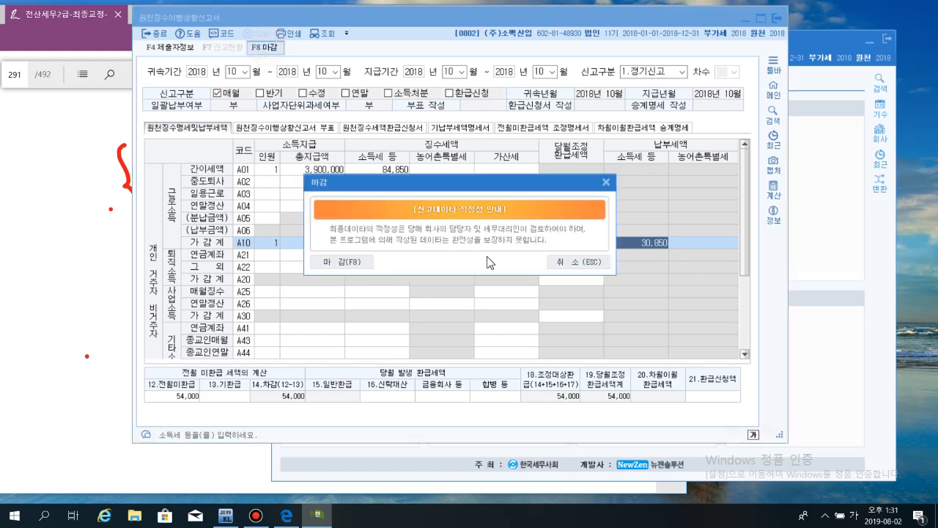
click(360, 258)
click(401, 266)
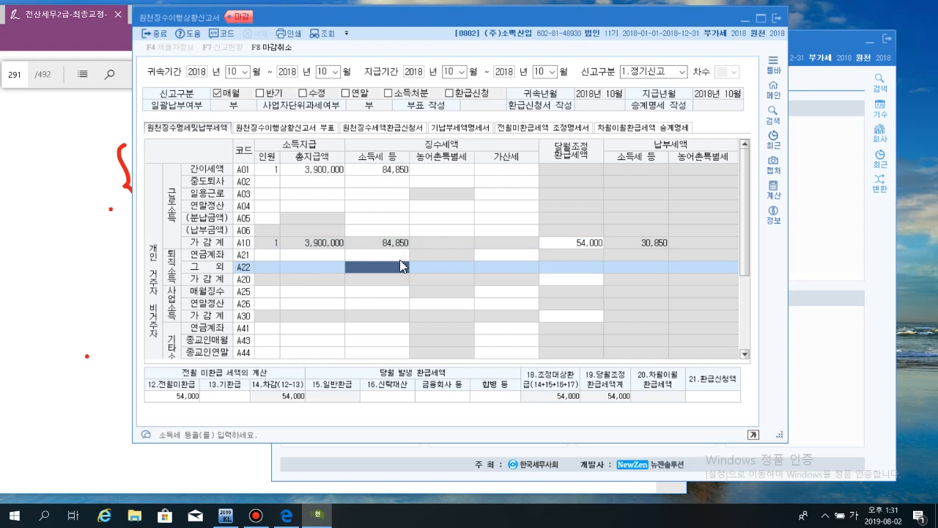
click(400, 206)
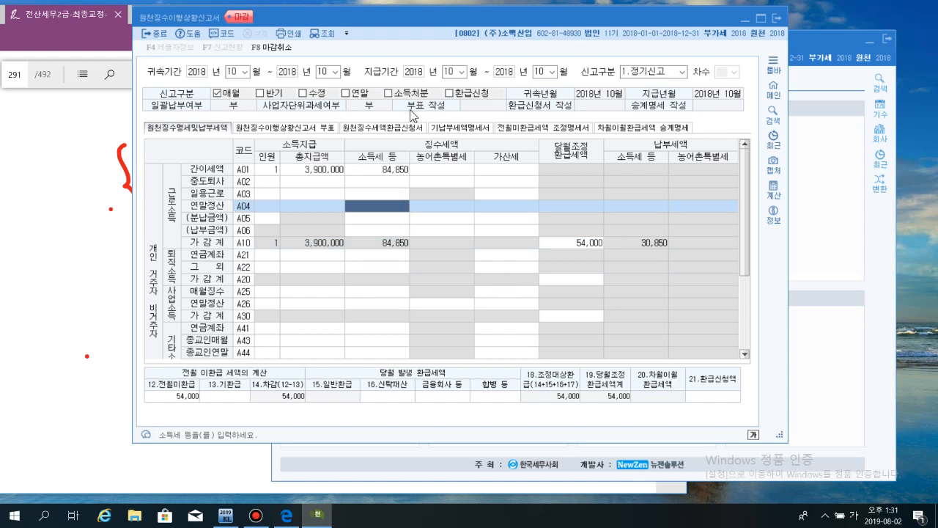
click(466, 230)
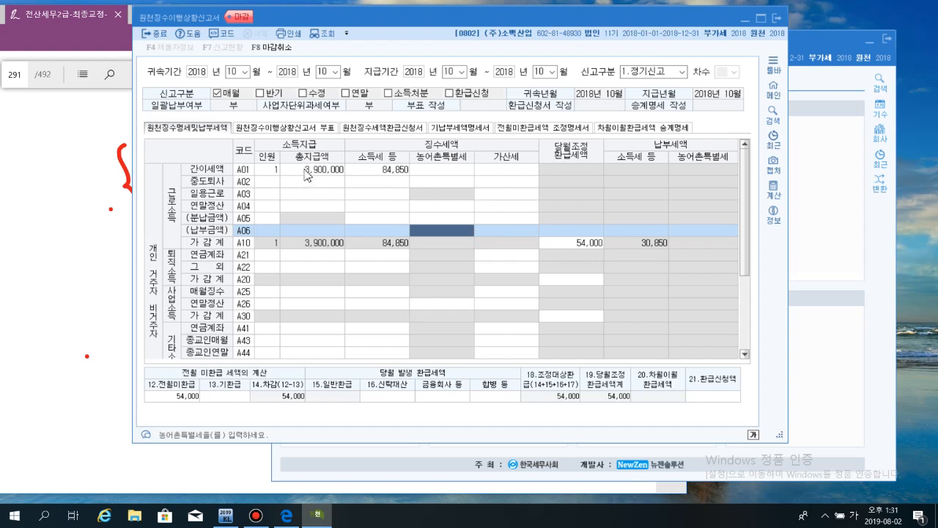
click(316, 181)
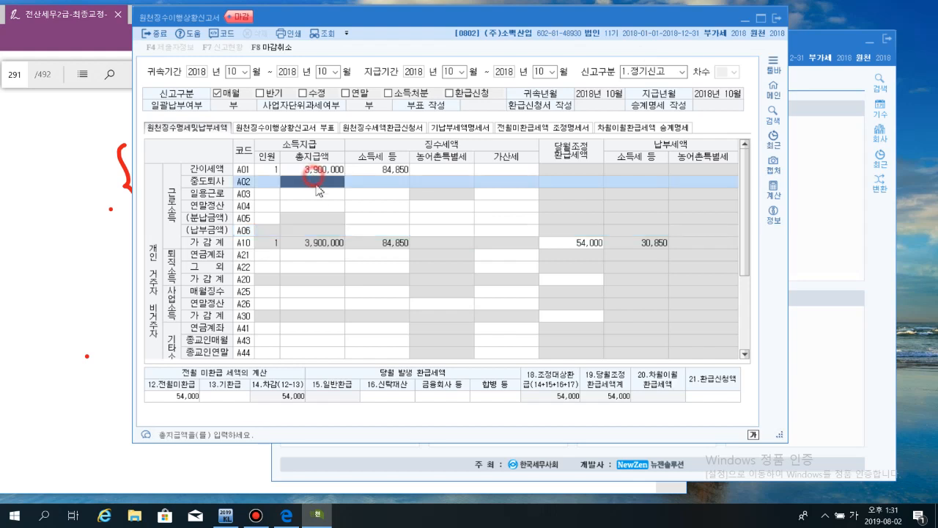
Cancel the 마감 on the October 2018 원천징수이행상황신고서 to reopen it for editing
click(322, 194)
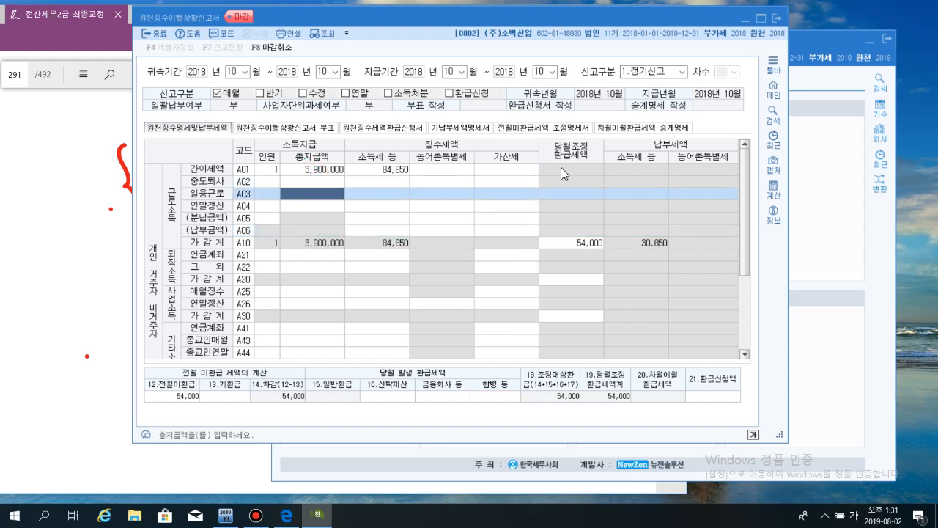
click(415, 217)
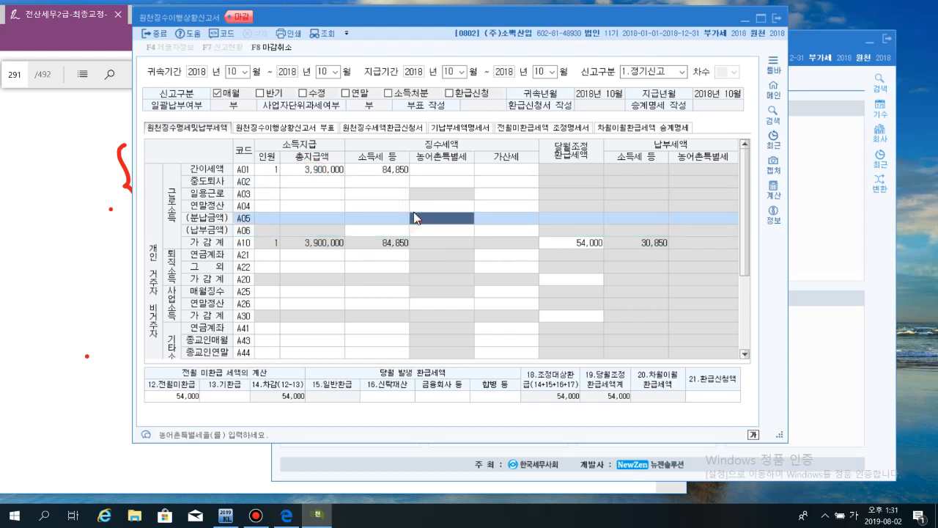
click(313, 170)
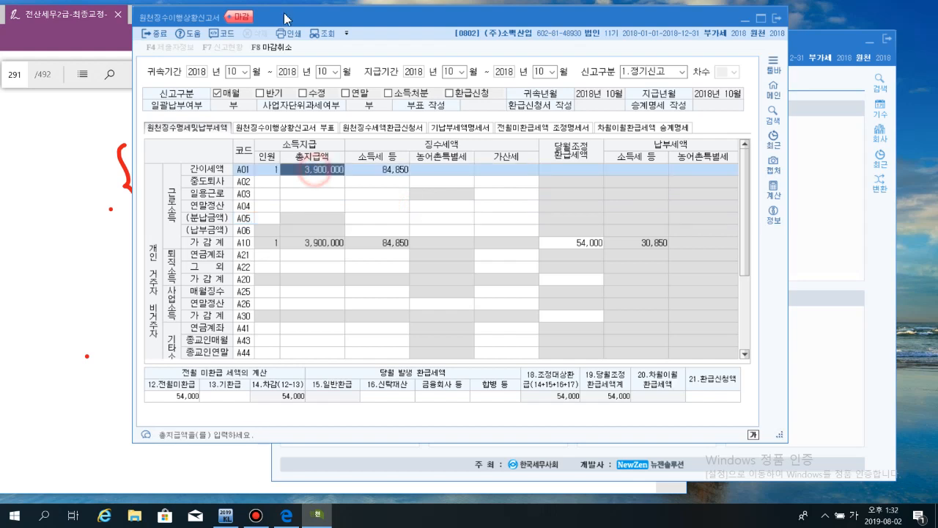
click(271, 54)
click(461, 244)
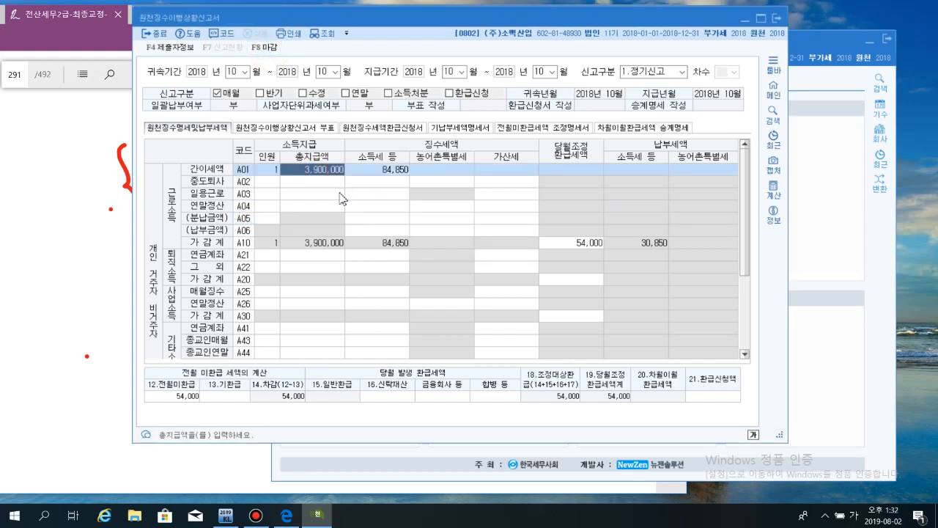
Re-enter 3,900,000 as the 총지급액 in row A01 간이세액
click(322, 164)
click(324, 177)
click(325, 169)
text(3)
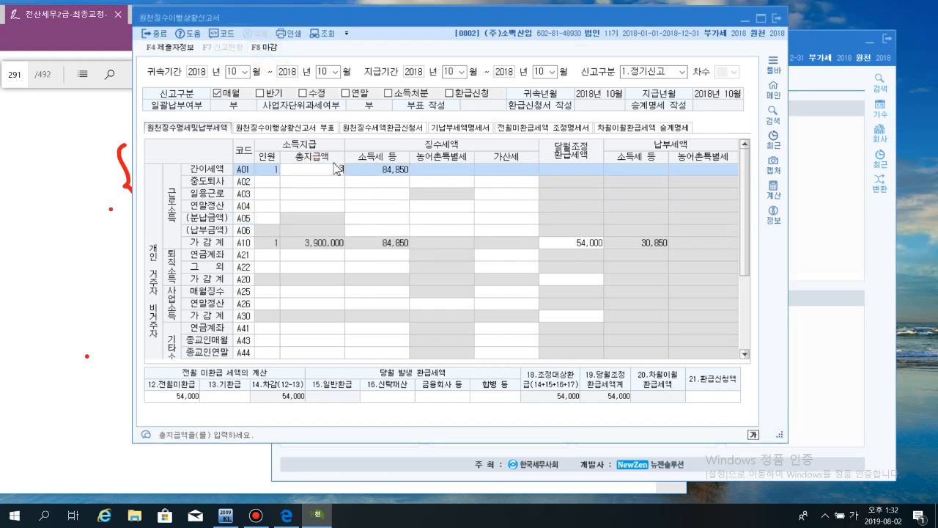
text(,900,000)
key(Return)
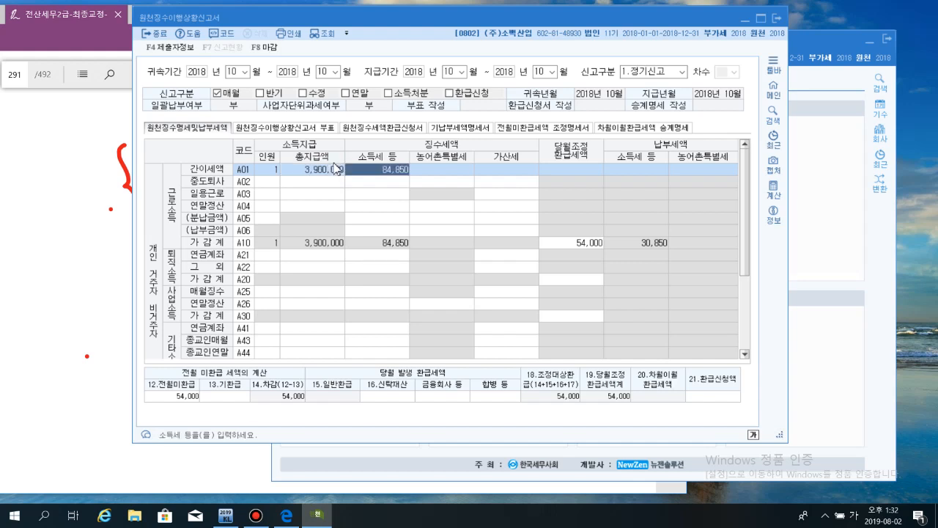
Re-enter 84,850 as the 소득세 등 under 징수세액 in row A01 간이세액
text(884)
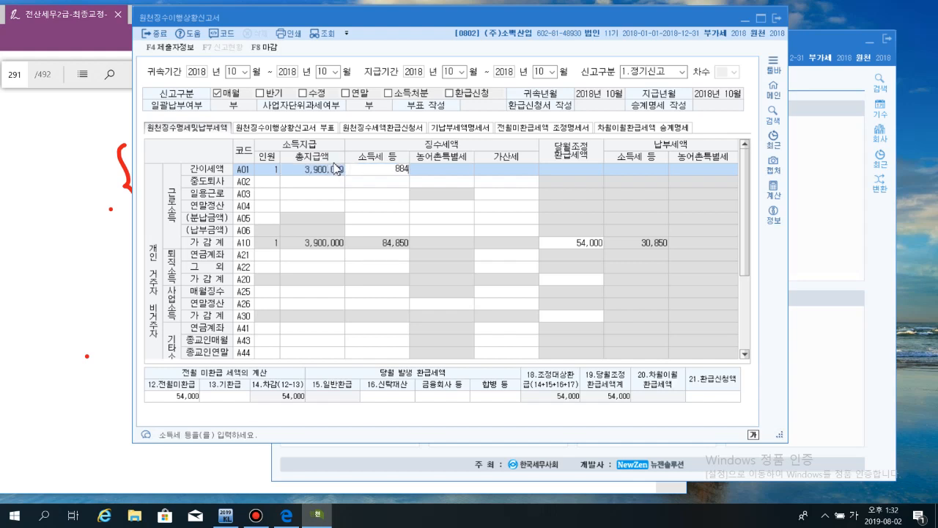
key(BackSpace)
key(BackSpace)
text(44)
key(BackSpace)
text(850)
key(Return)
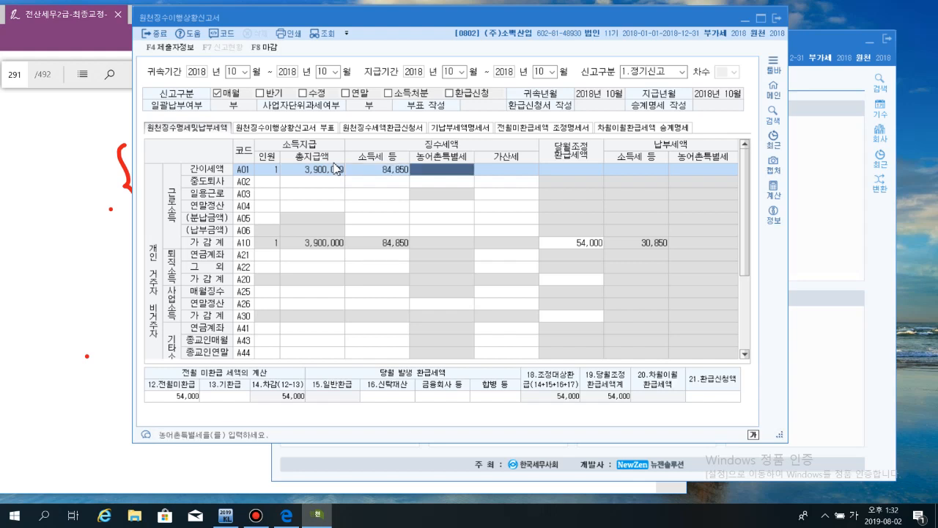
Look over the remaining income rows and finalize the October 2018 원천징수이행상황신고서 again with 마감
click(327, 269)
click(314, 301)
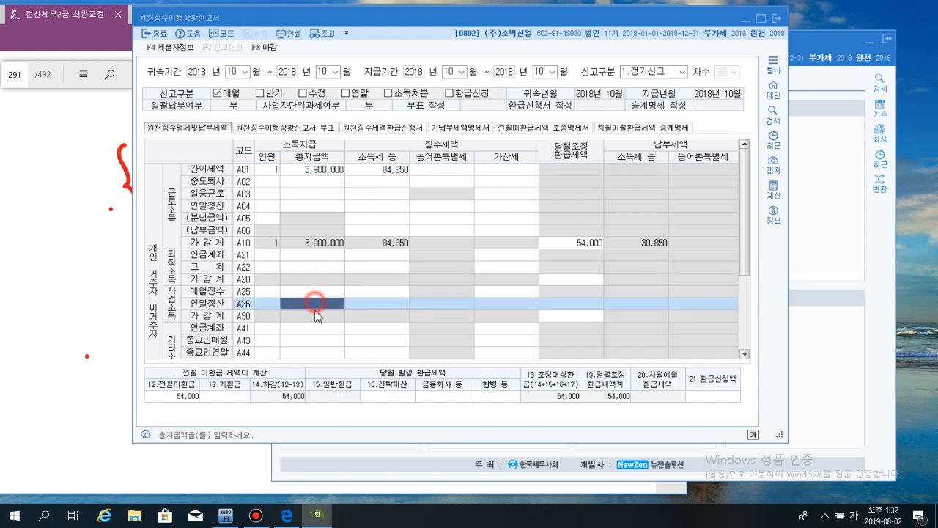
click(316, 351)
scroll(334, 320, down, 2)
click(318, 326)
scroll(345, 298, up, 2)
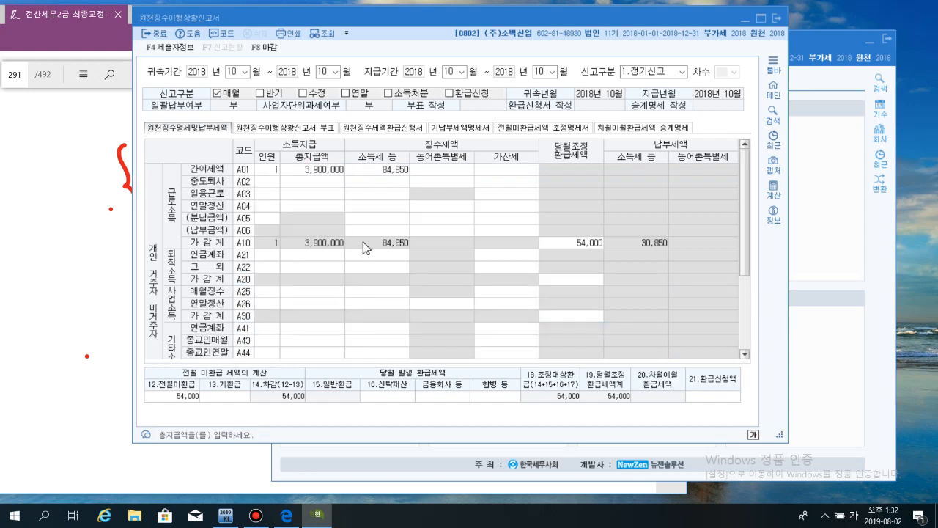
click(396, 231)
click(286, 49)
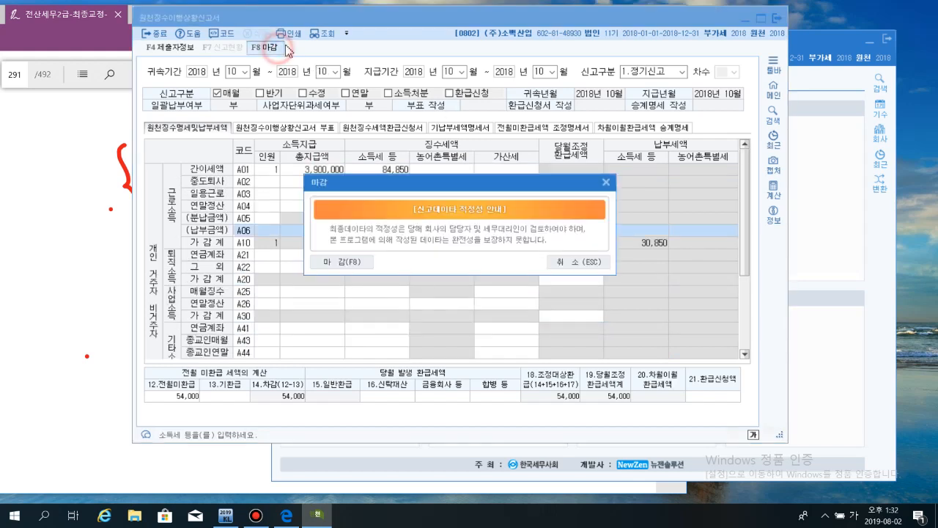
click(361, 262)
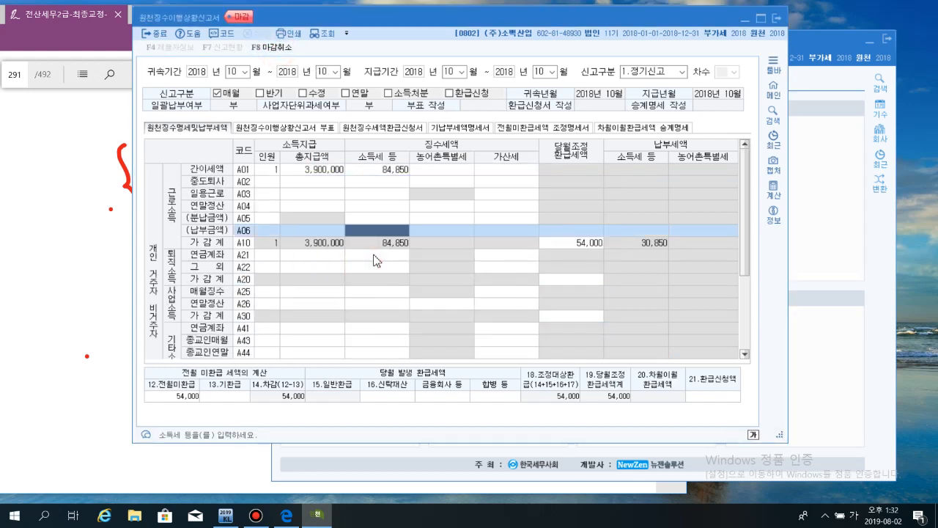